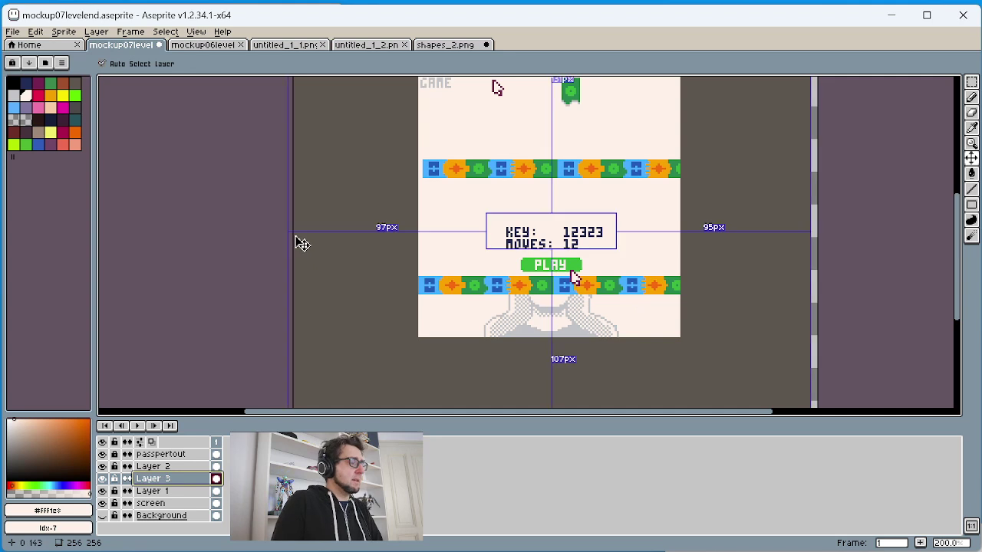
# Save the sprite, and save a copy as mockup07levelend.png in PNG format in the 10_AGIBC2022 folder
pyautogui.hotkey('ctrl', 's')
pyautogui.click(20, 33)
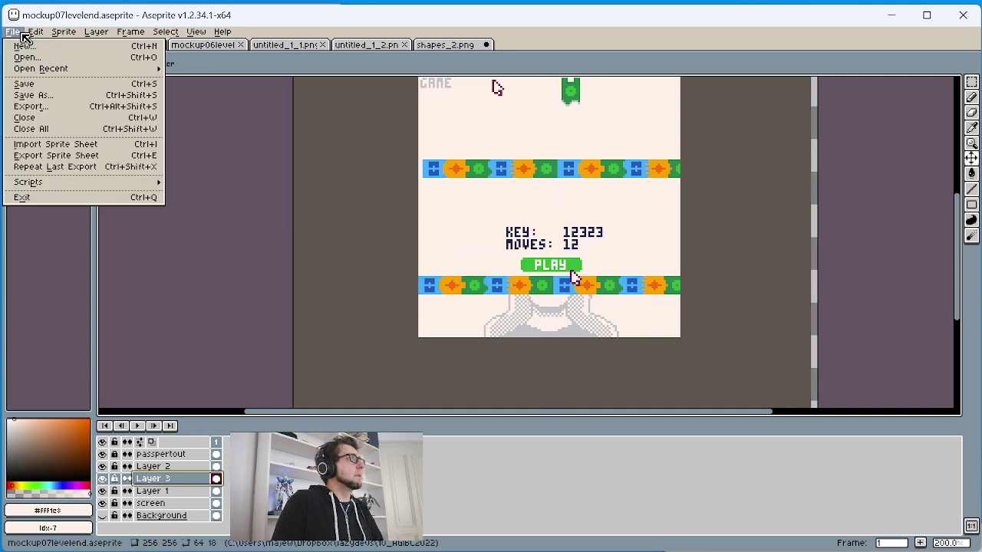
pyautogui.click(94, 97)
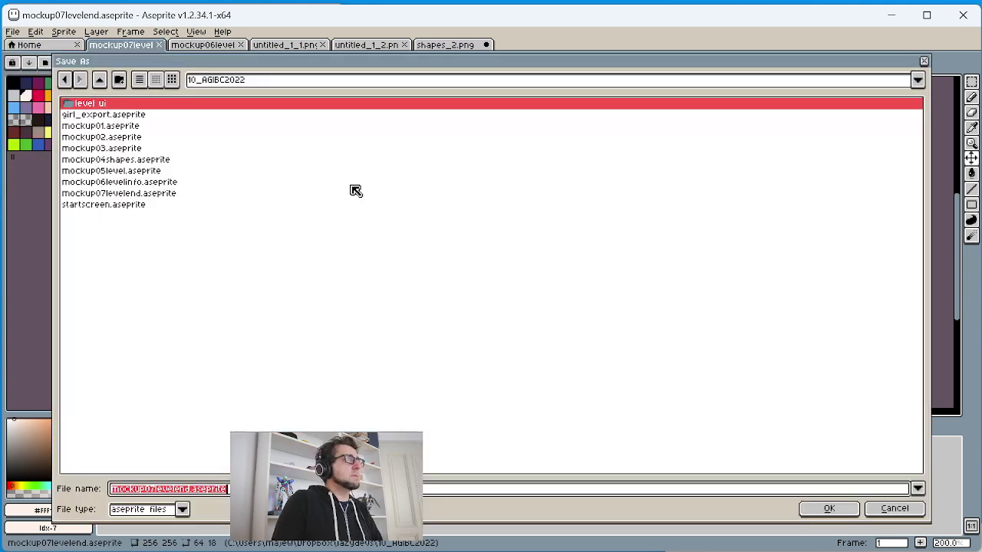
pyautogui.click(171, 512)
pyautogui.click(146, 459)
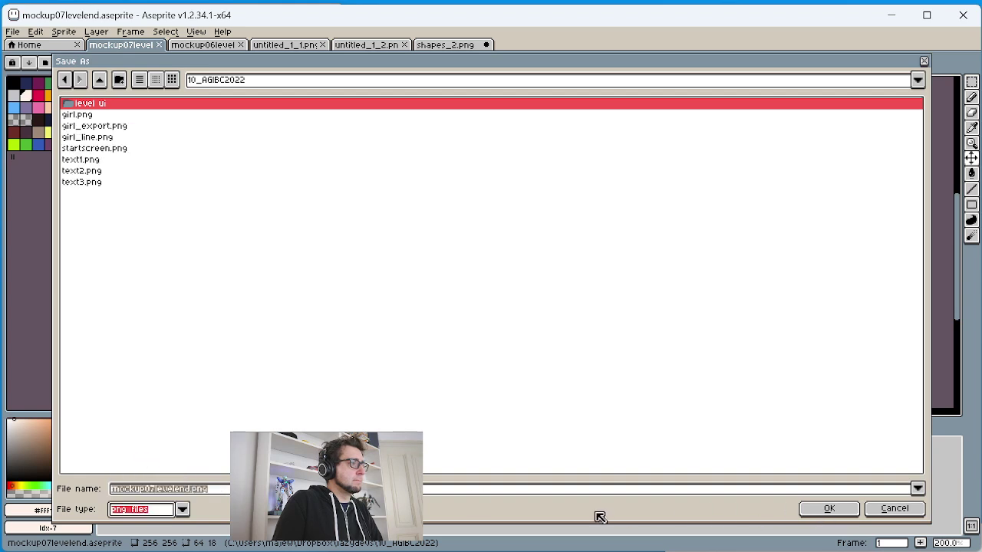
pyautogui.click(830, 510)
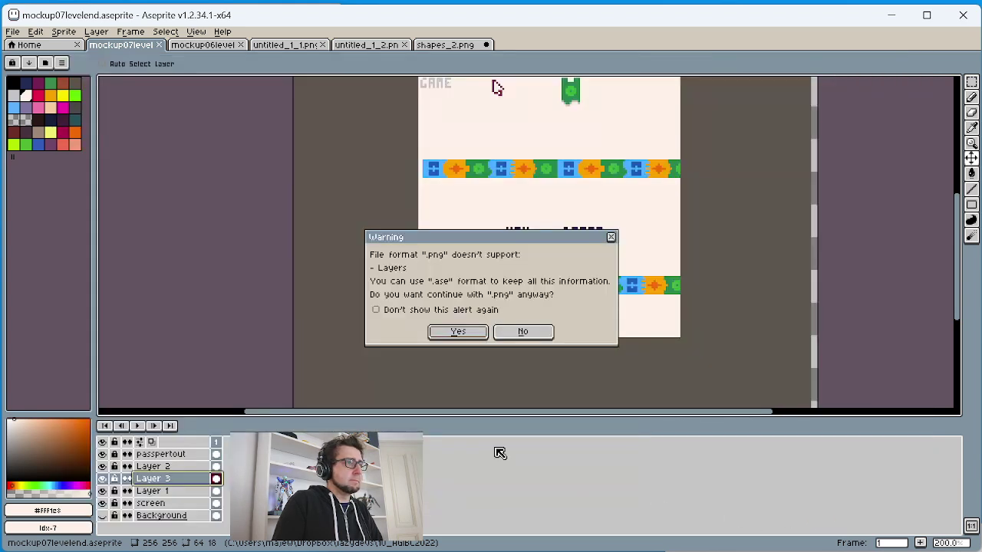
pyautogui.click(459, 331)
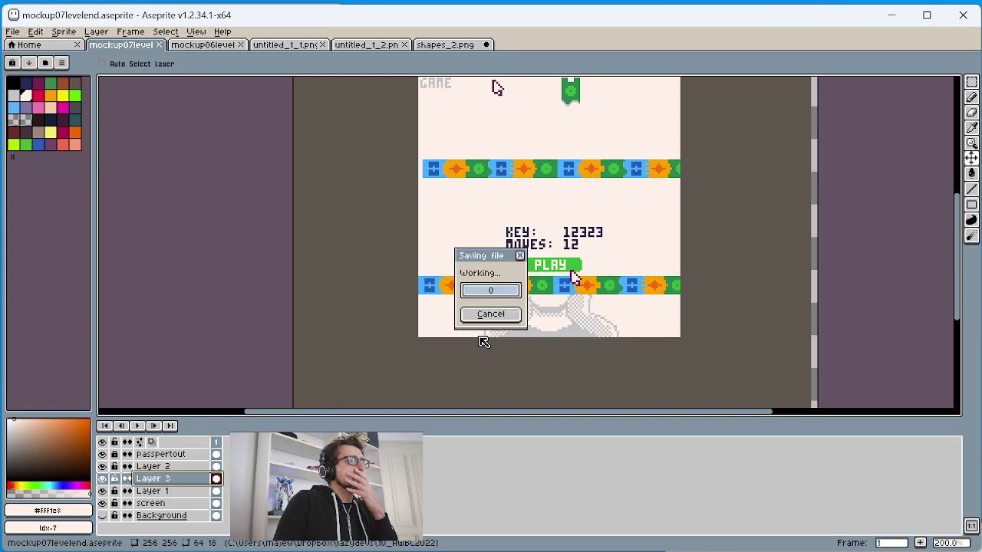
# Quit Aseprite without saving the changes to shapes_2.png
pyautogui.scroll(-2, 767, 148)
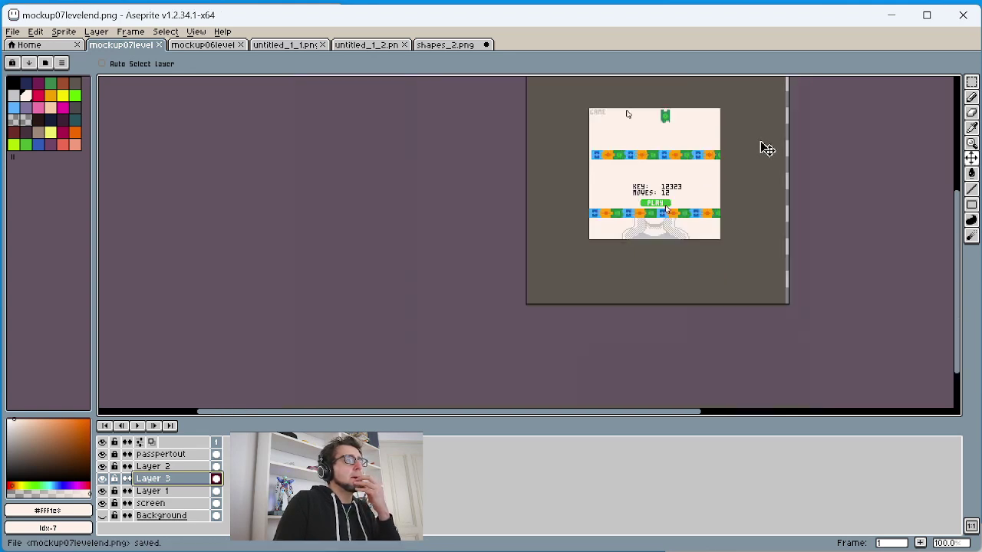
pyautogui.scroll(2, 767, 149)
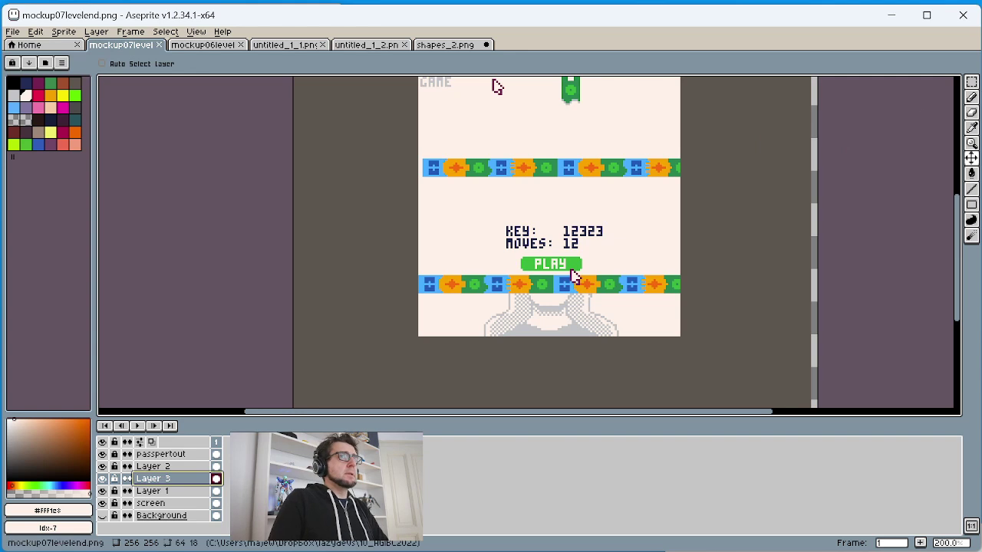
pyautogui.click(963, 14)
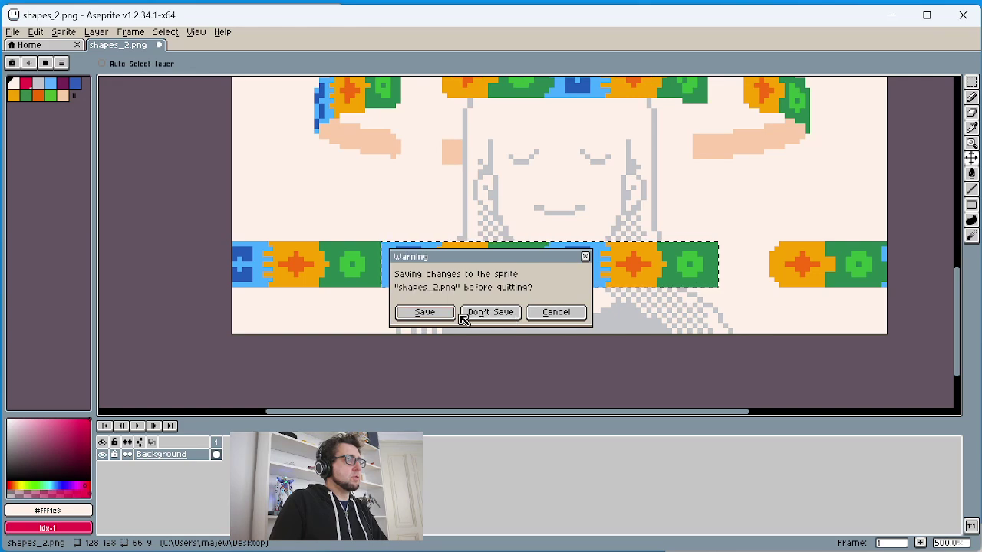
pyautogui.click(495, 316)
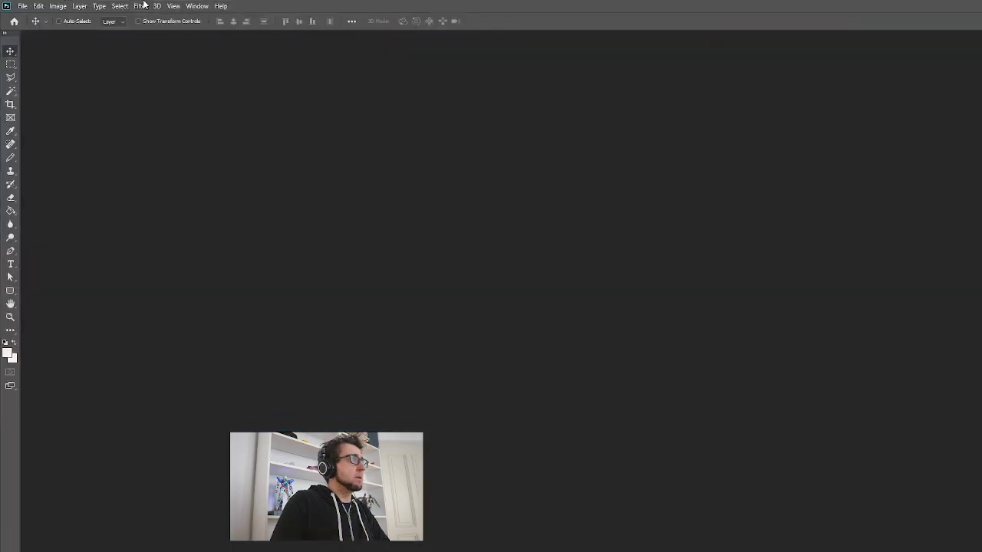
# Switch to Photoshop and open mockup07levelend.png from Dropbox > lazydevs > 10_AGIBC2022
pyautogui.click(21, 7)
pyautogui.click(34, 26)
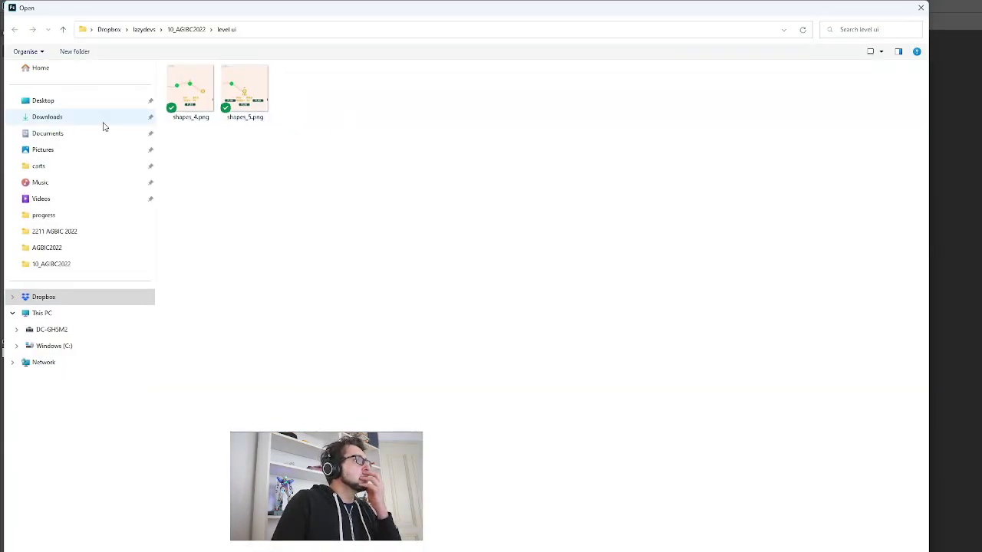
pyautogui.click(13, 298)
pyautogui.scroll(-3, 59, 366)
pyautogui.click(16, 395)
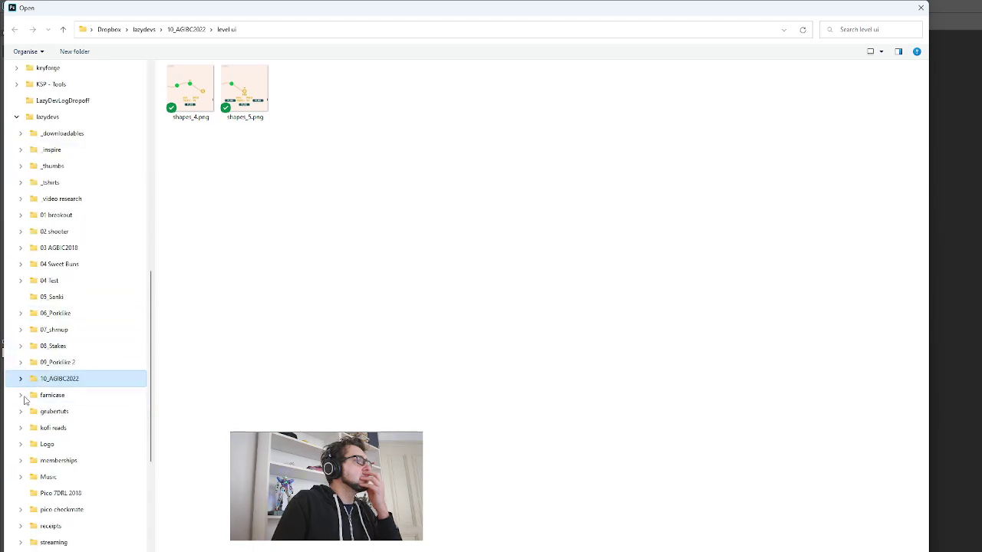
pyautogui.click(61, 366)
pyautogui.click(61, 380)
pyautogui.click(62, 381)
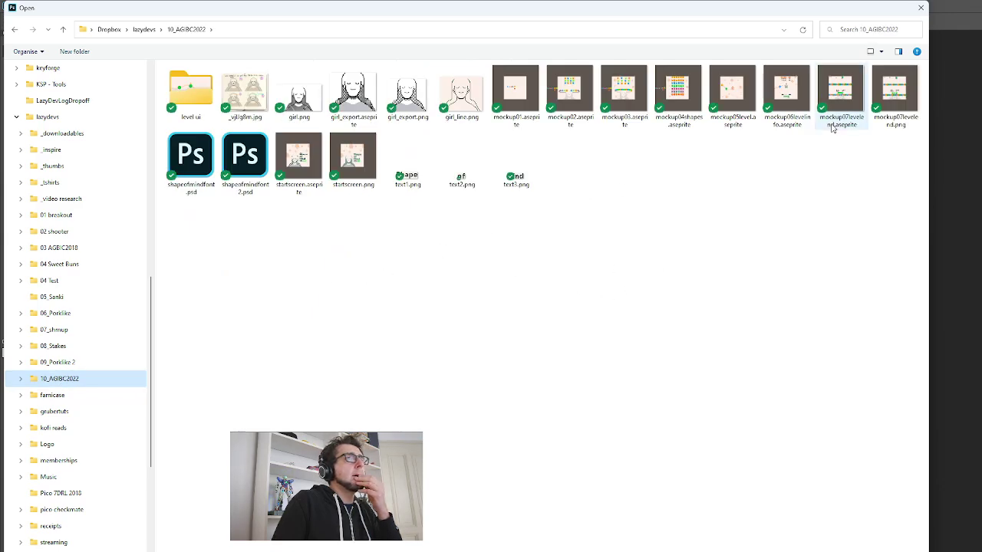
pyautogui.doubleClick(884, 92)
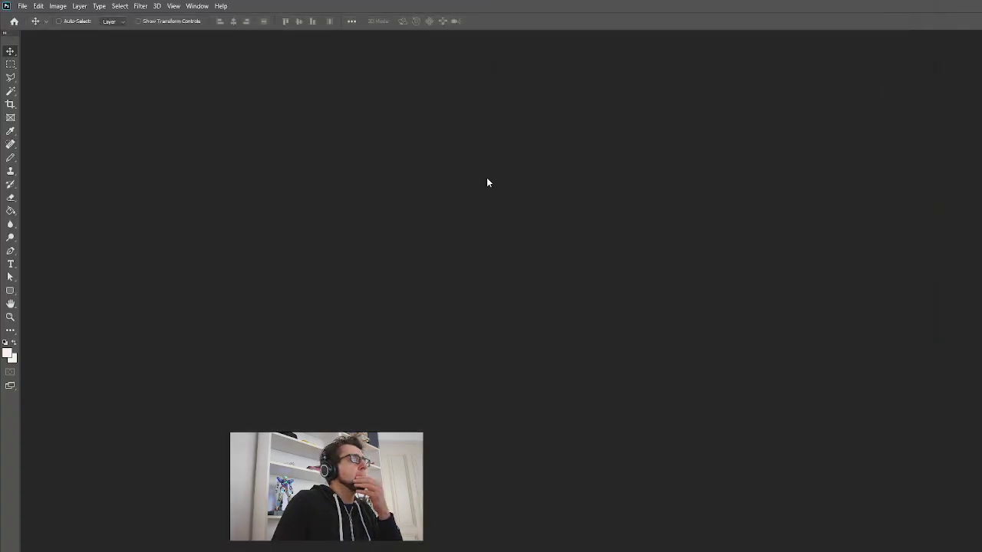
# Enlarge the mockup's document window and magnify the image to 500%
pyautogui.click(10, 318)
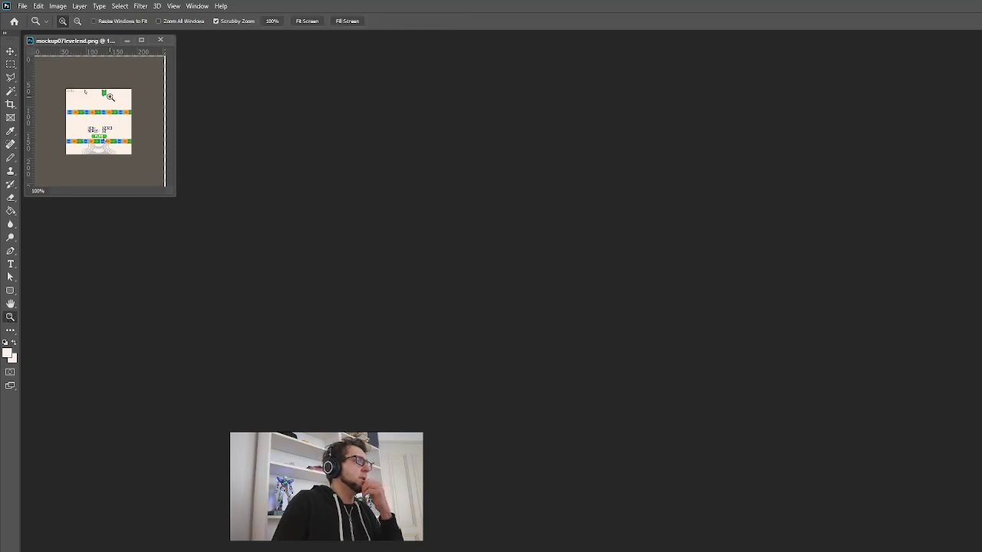
pyautogui.moveTo(108, 98); pyautogui.dragTo(205, 259)
pyautogui.moveTo(173, 196); pyautogui.dragTo(754, 453)
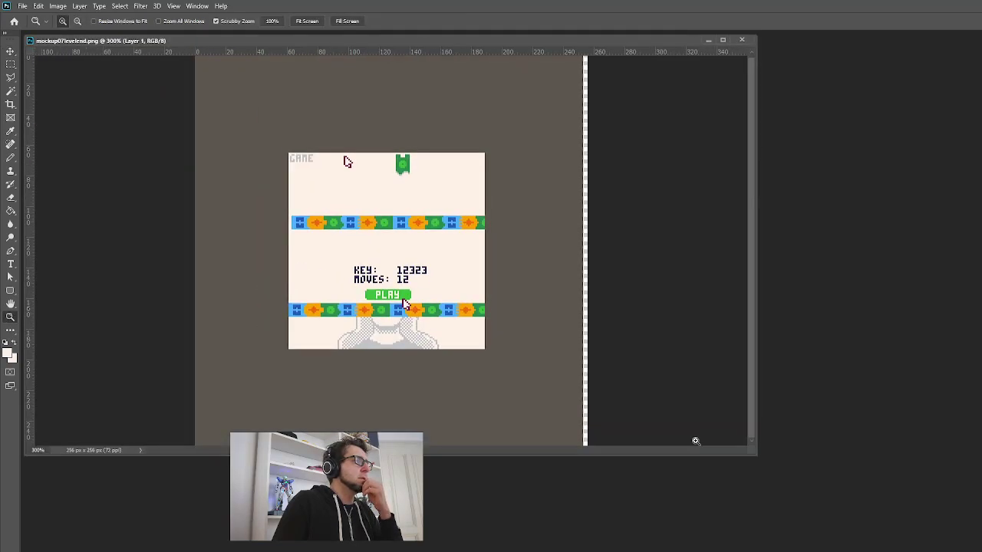
pyautogui.click(445, 318)
pyautogui.click(445, 317)
pyautogui.click(10, 264)
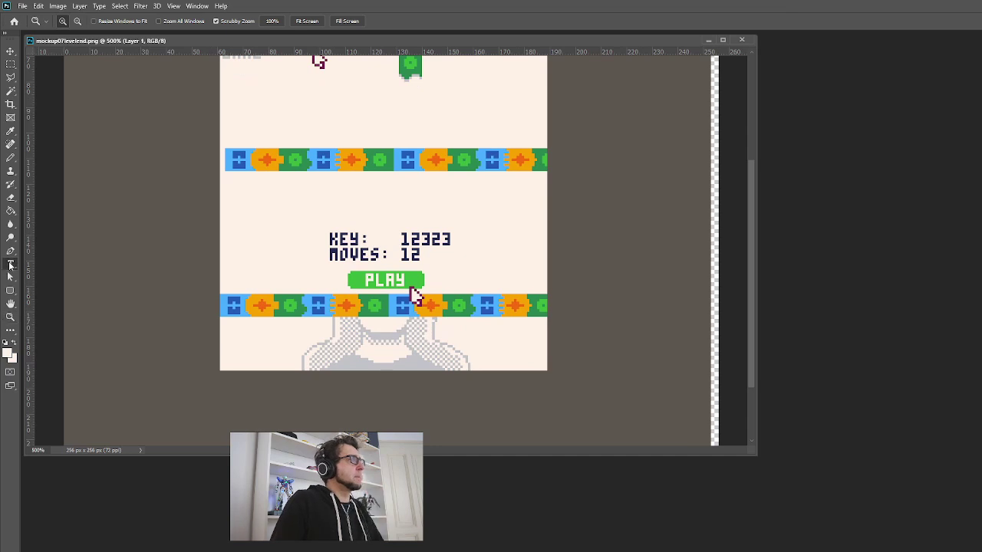
pyautogui.click(316, 212)
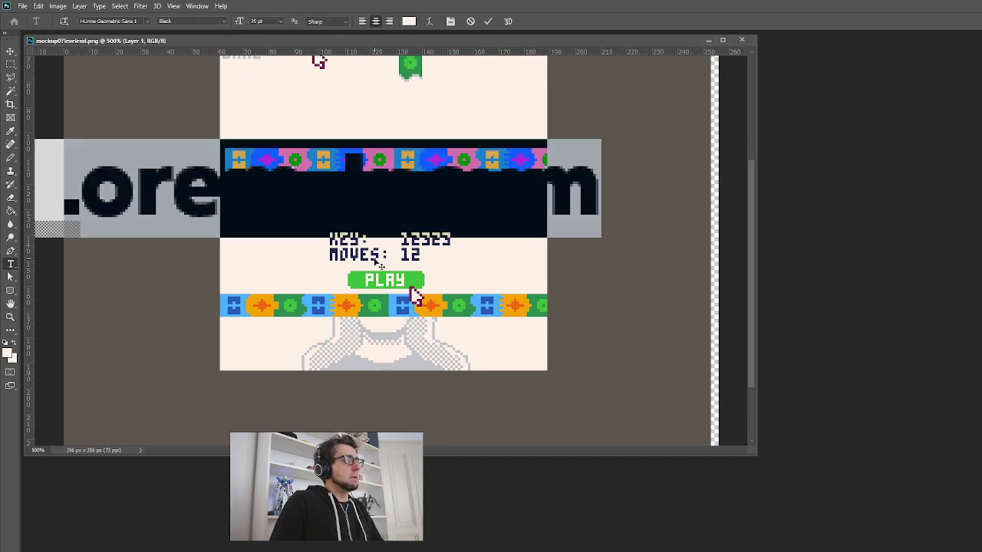
pyautogui.press('BackSpace')
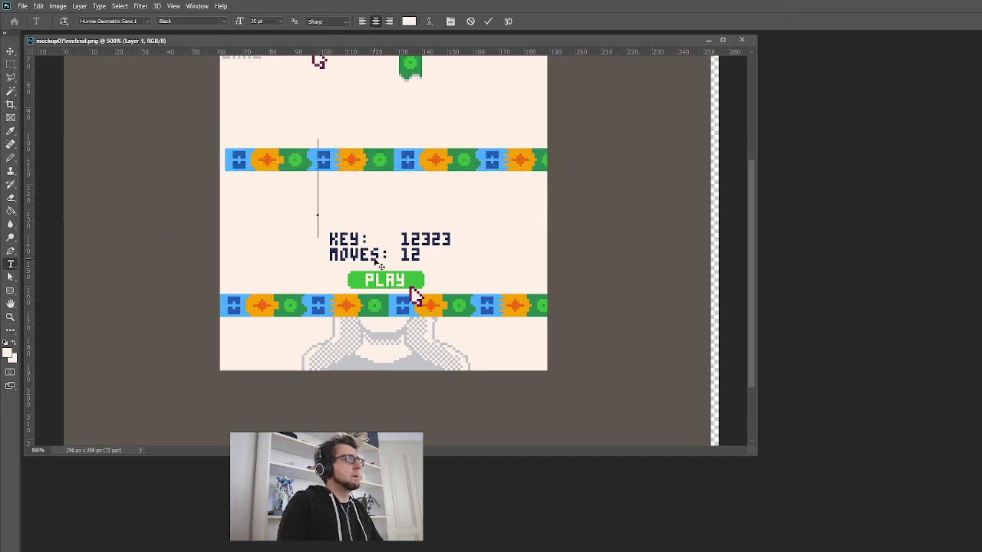
pyautogui.press('Escape')
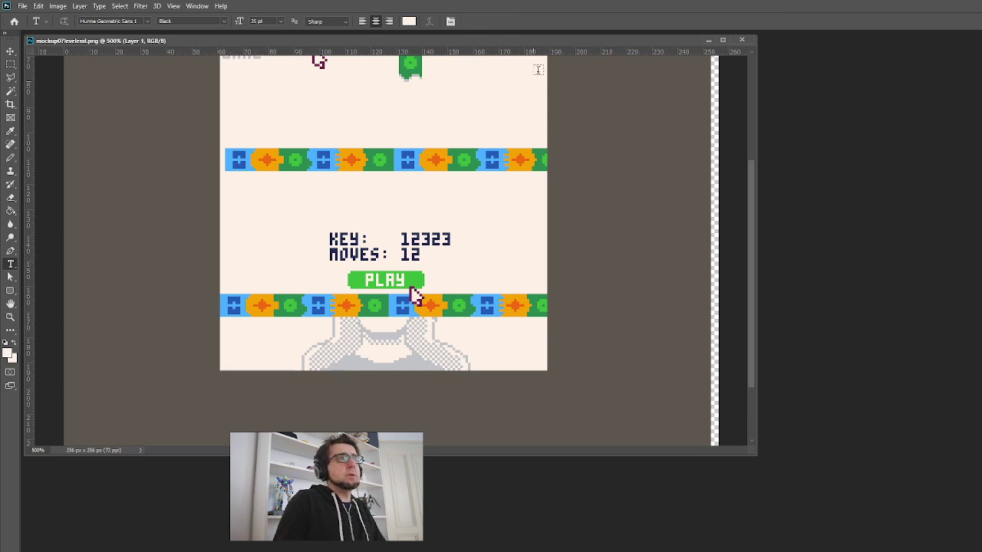
# Sample the dark navy of the KEY number as the text colour and add the text "Mind Clear" above the key and moves lines
pyautogui.click(409, 21)
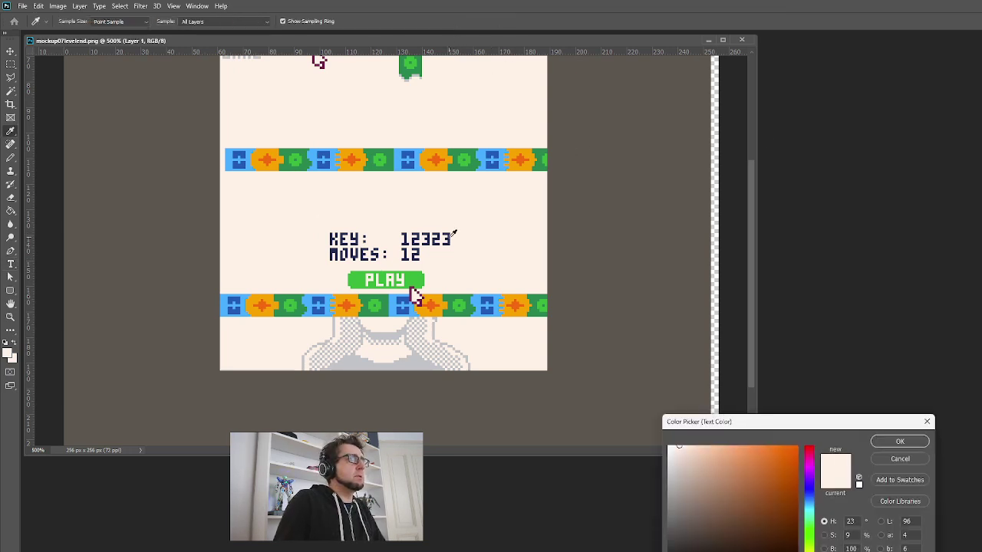
pyautogui.click(451, 238)
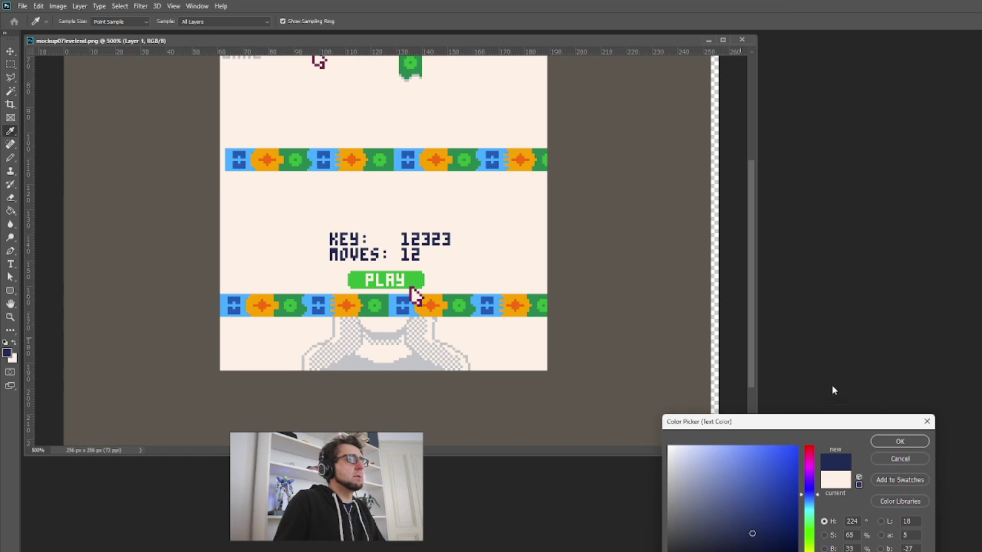
pyautogui.click(900, 441)
pyautogui.click(296, 207)
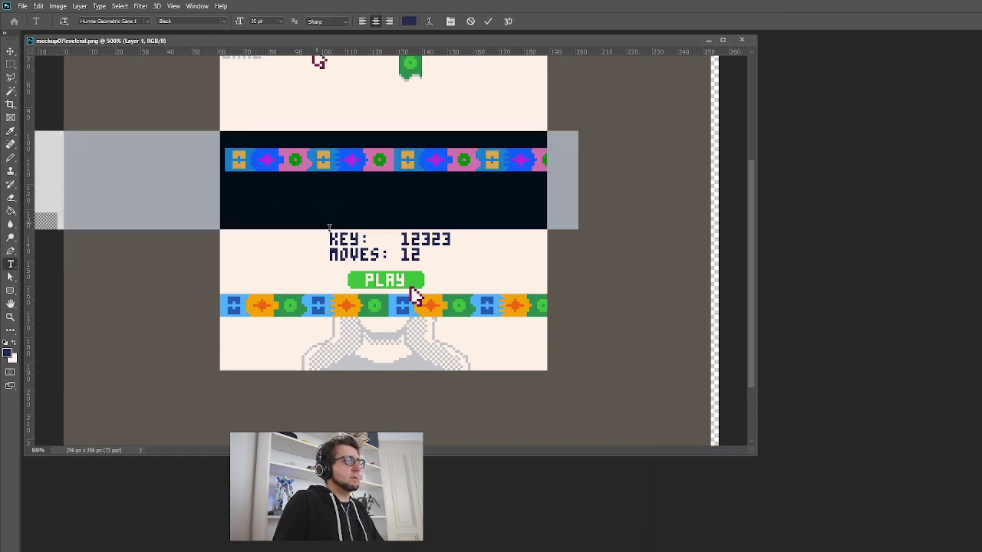
pyautogui.write('Mind Clear')
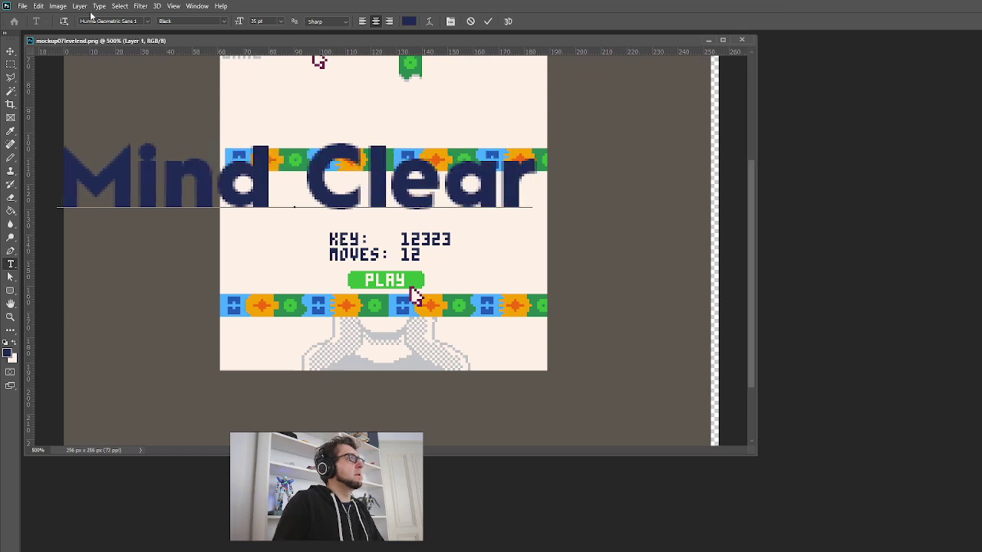
pyautogui.click(11, 51)
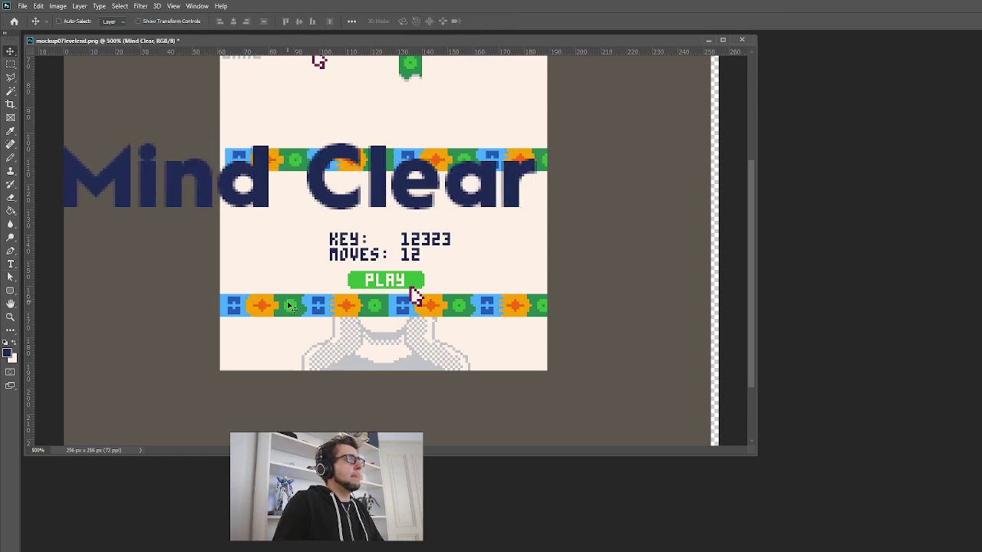
# Open shapeofmindfont2.psd, place its window over the mockup's empty area beside the text, and check its font settings
pyautogui.click(22, 5)
pyautogui.click(38, 24)
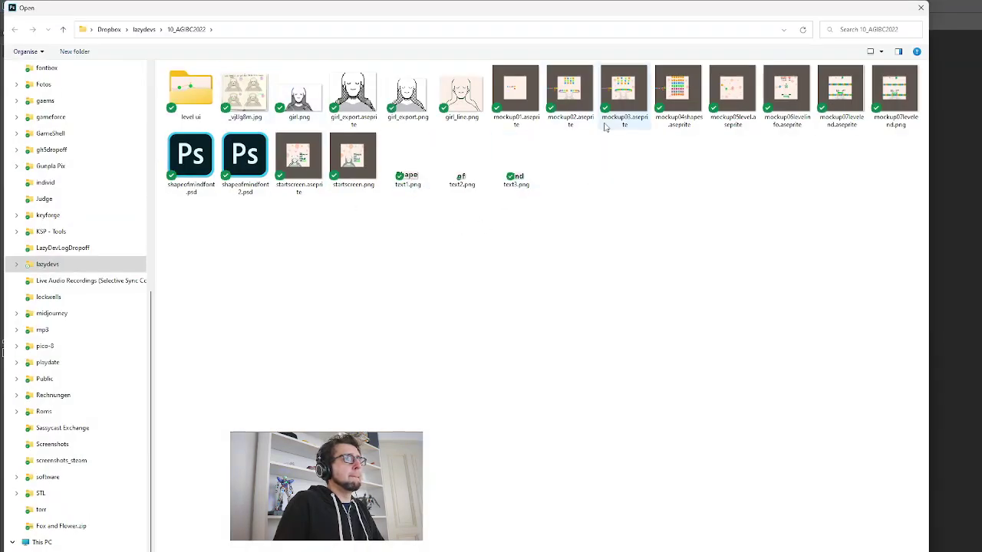
pyautogui.doubleClick(259, 158)
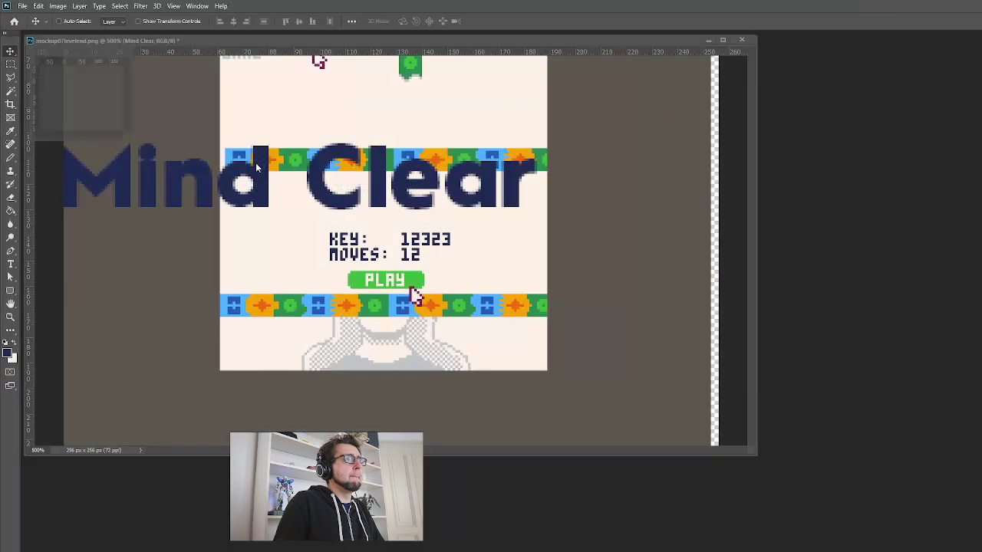
pyautogui.moveTo(65, 49); pyautogui.dragTo(621, 146)
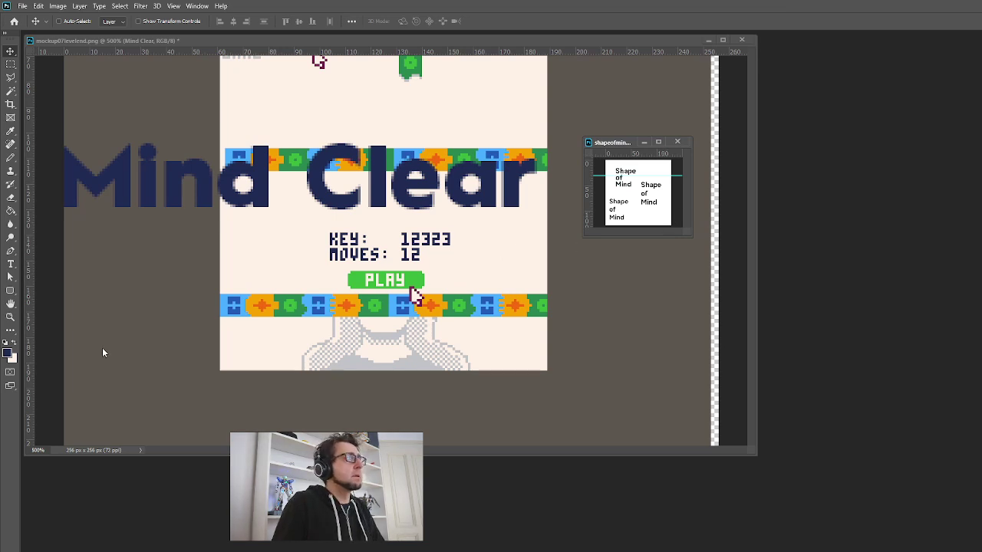
pyautogui.click(11, 265)
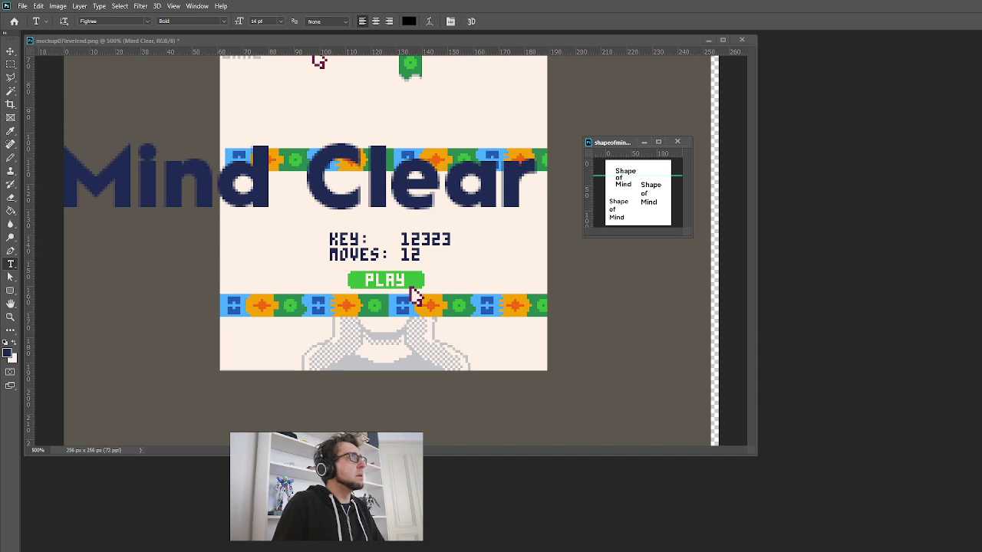
# Set the font of the "Mind Clear" text in the mockup to Figtree ExtraBold
pyautogui.click(340, 37)
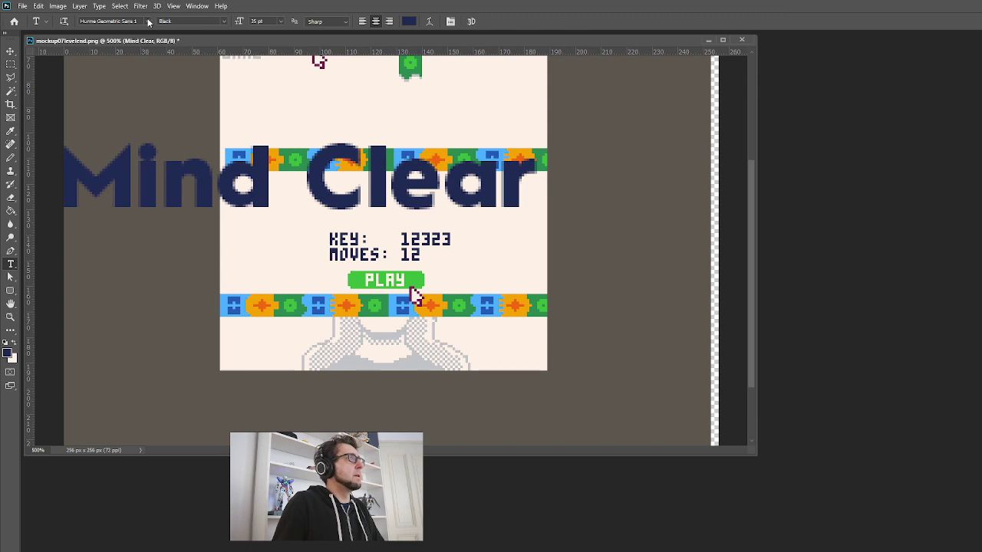
pyautogui.click(122, 21)
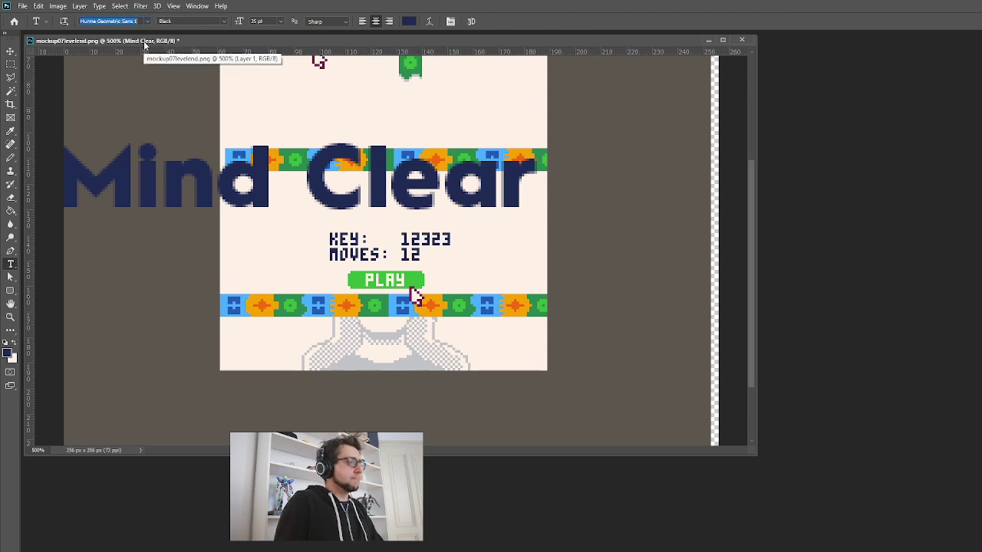
pyautogui.click(147, 21)
pyautogui.write('Figtree')
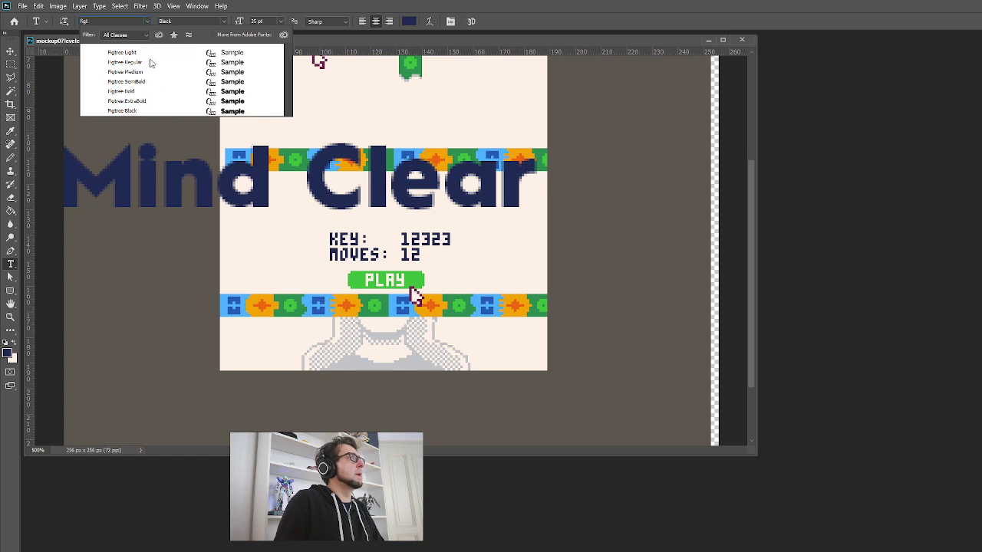
pyautogui.click(141, 107)
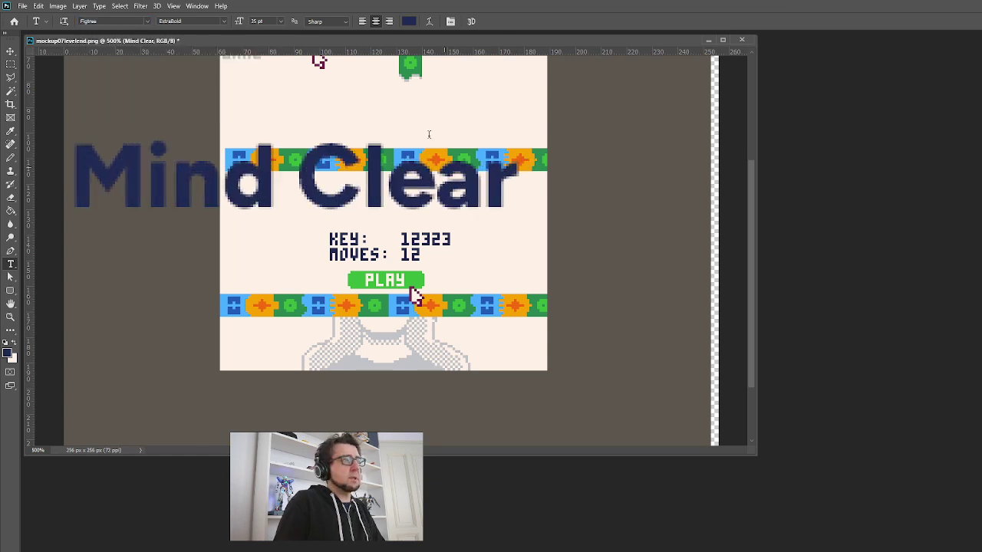
# Rearrange the document windows so the font reference sits fully uncovered above the mockup, and check its font style and size
pyautogui.moveTo(539, 37); pyautogui.dragTo(568, 192)
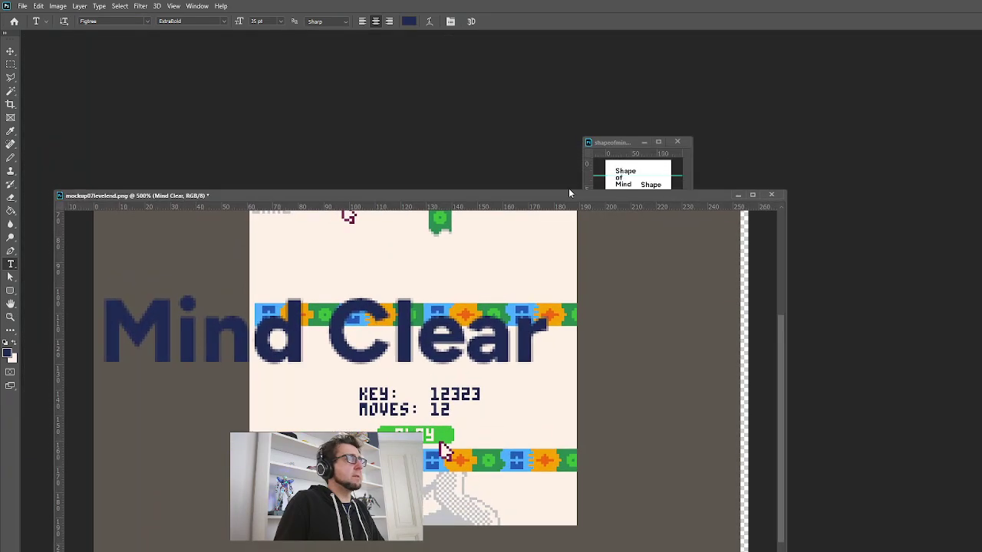
pyautogui.click(612, 149)
pyautogui.moveTo(611, 150); pyautogui.dragTo(432, 101)
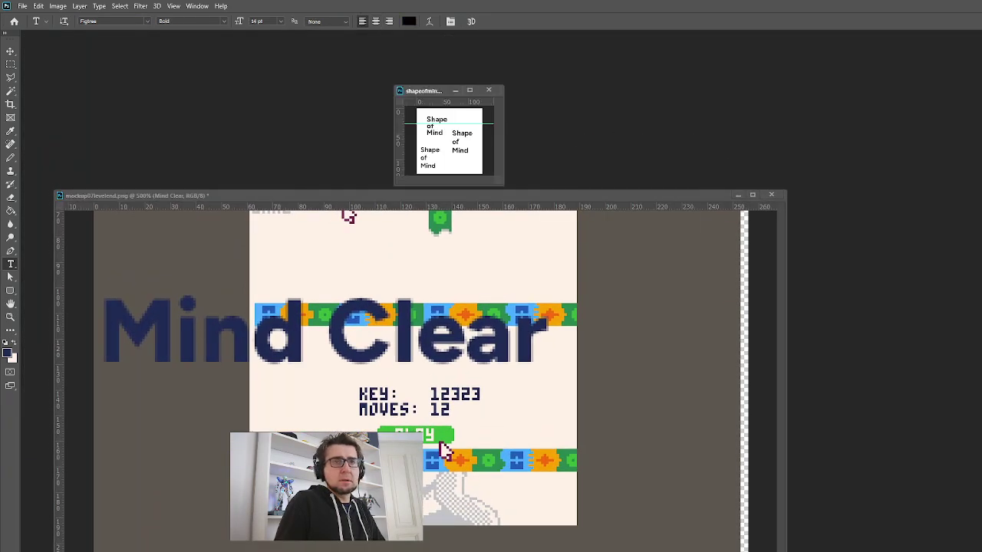
# Set the mockup's "Mind Clear" text to the Bold style and its anti-aliasing to None
pyautogui.click(197, 195)
pyautogui.click(225, 22)
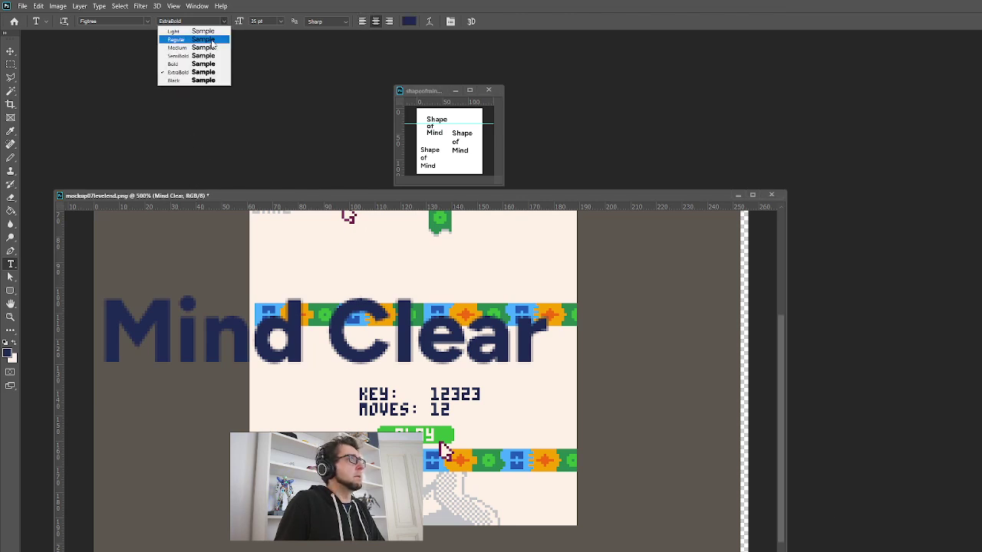
pyautogui.click(190, 67)
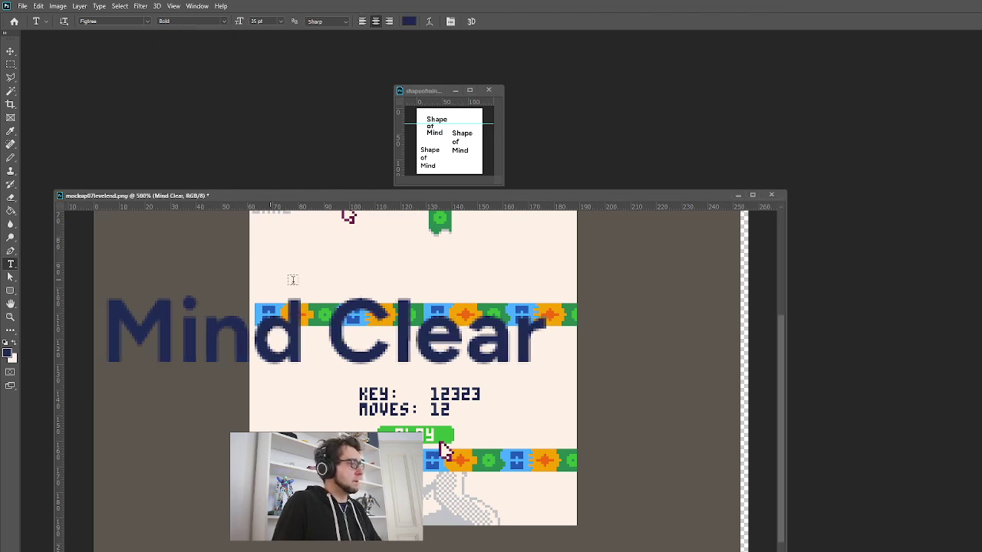
pyautogui.hotkey('ctrl', 't')
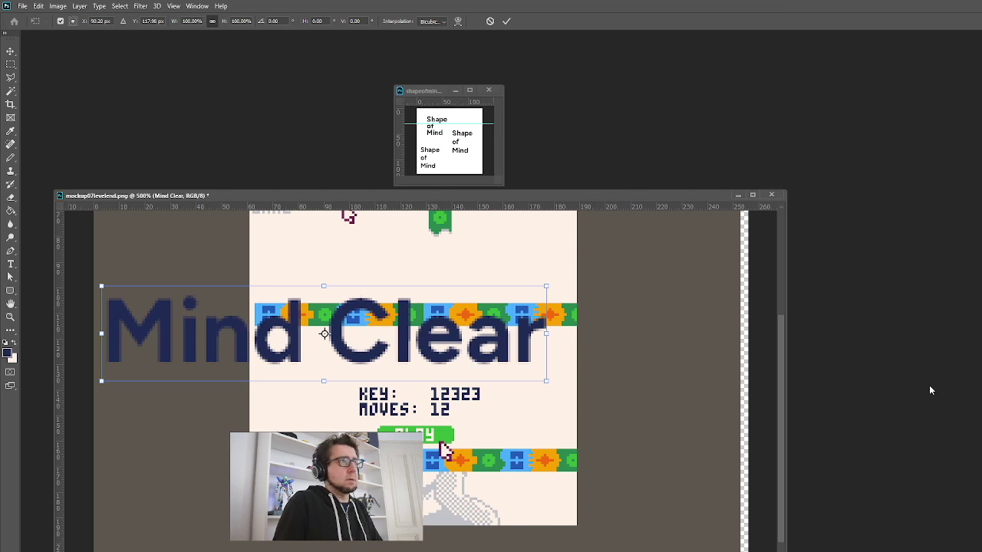
pyautogui.press('Return')
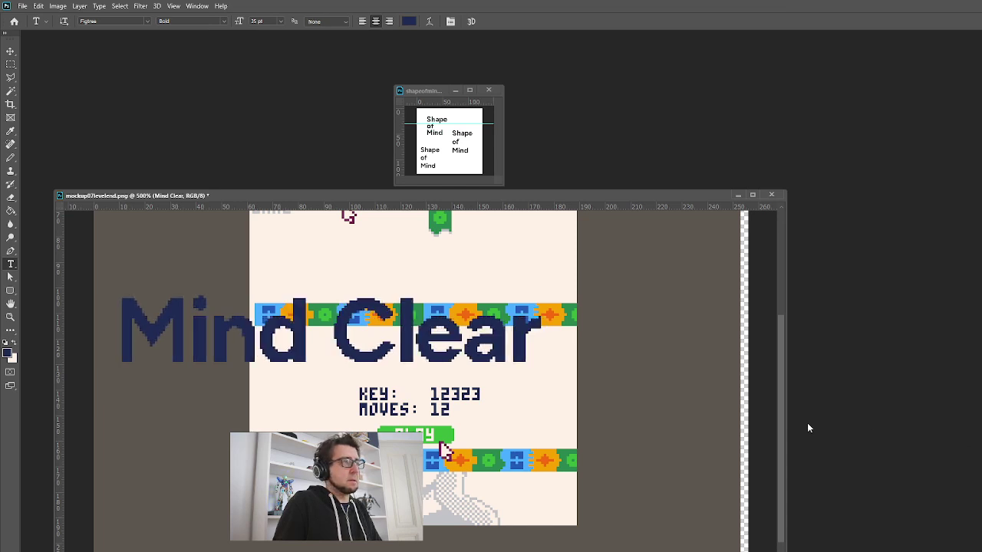
# Scale the title down to about 16 pt beneath the upper border band and extend its text to "Mind Clear!"
pyautogui.hotkey('ctrl', 't')
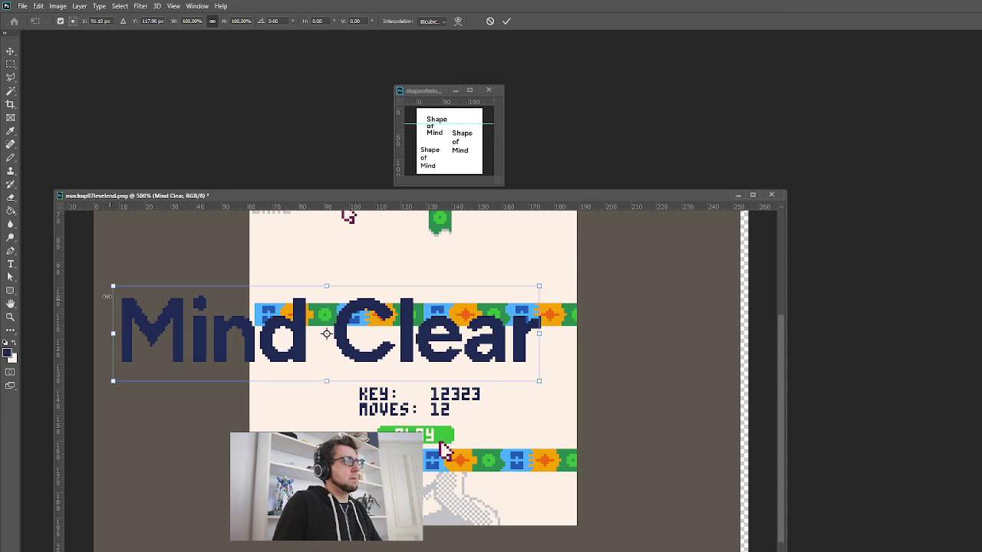
pyautogui.moveTo(112, 287); pyautogui.dragTo(343, 339)
pyautogui.press('Return')
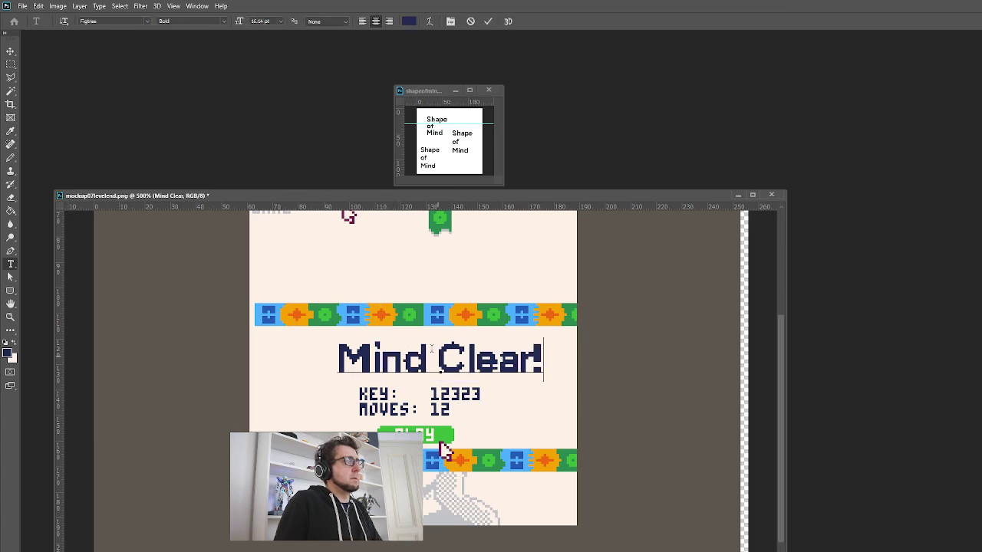
# Centre the "Mind Clear!" title above the KEY and MOVES lines and scale it down slightly, checking it against the font reference
pyautogui.click(10, 51)
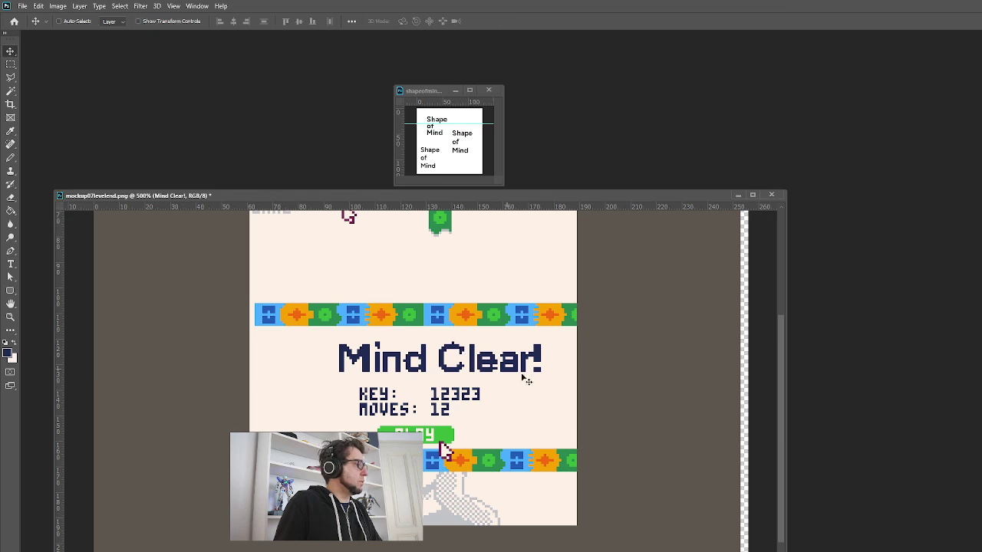
pyautogui.moveTo(522, 373); pyautogui.dragTo(500, 367)
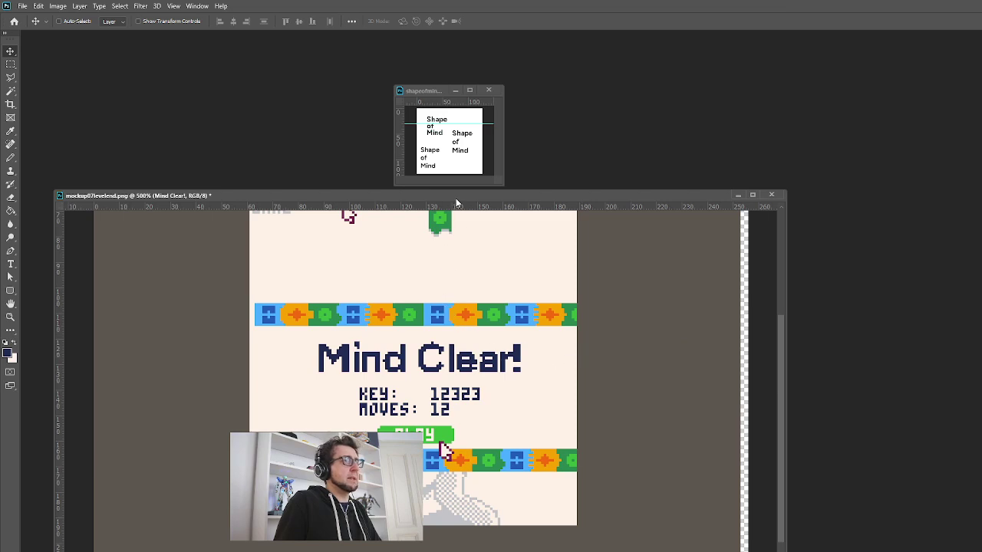
pyautogui.moveTo(458, 197); pyautogui.dragTo(498, 113)
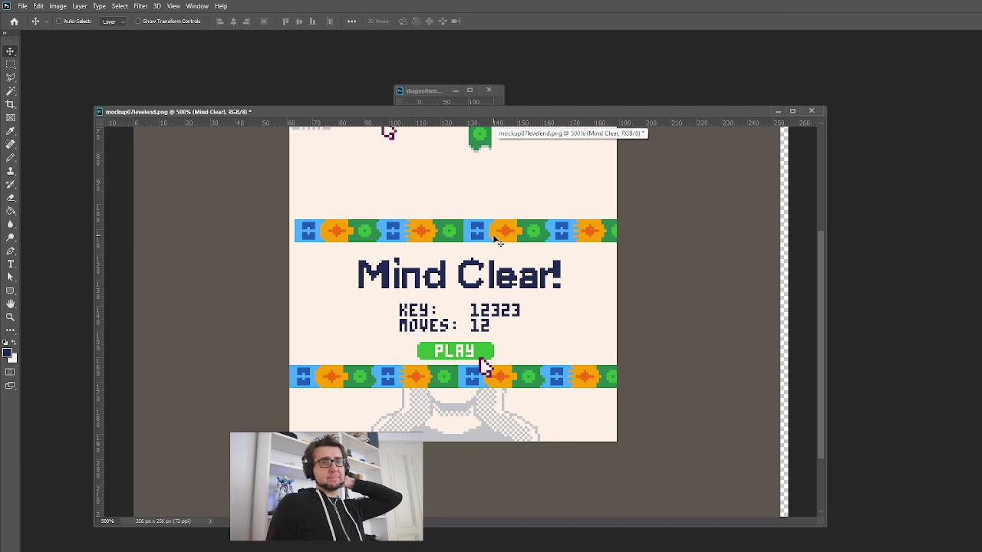
pyautogui.click(430, 93)
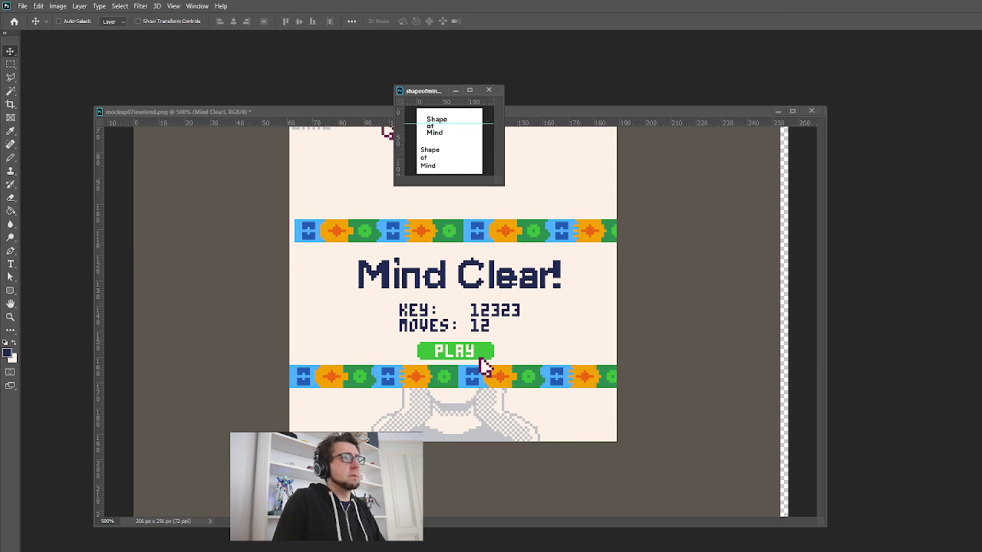
pyautogui.click(667, 266)
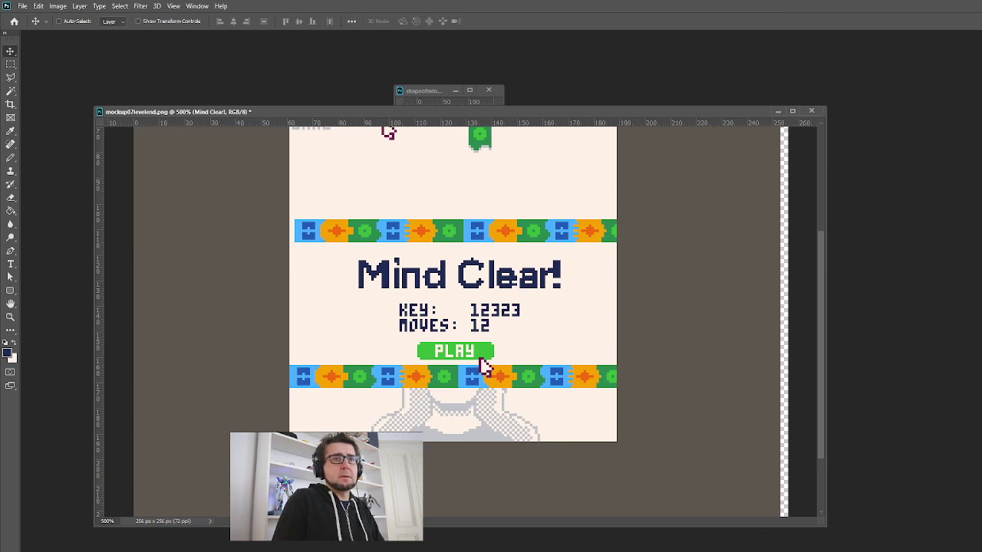
pyautogui.press('Return')
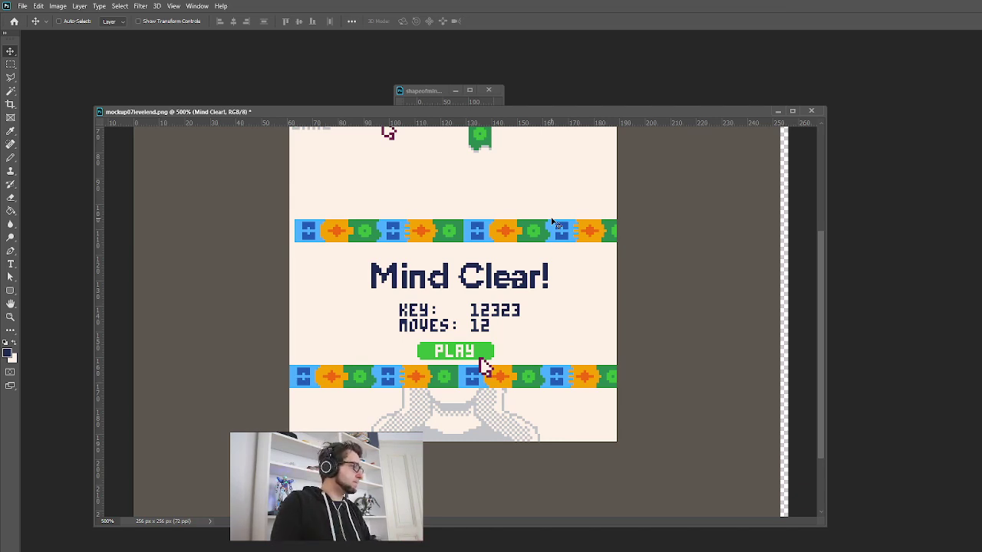
pyautogui.scroll(-2, 703, 124)
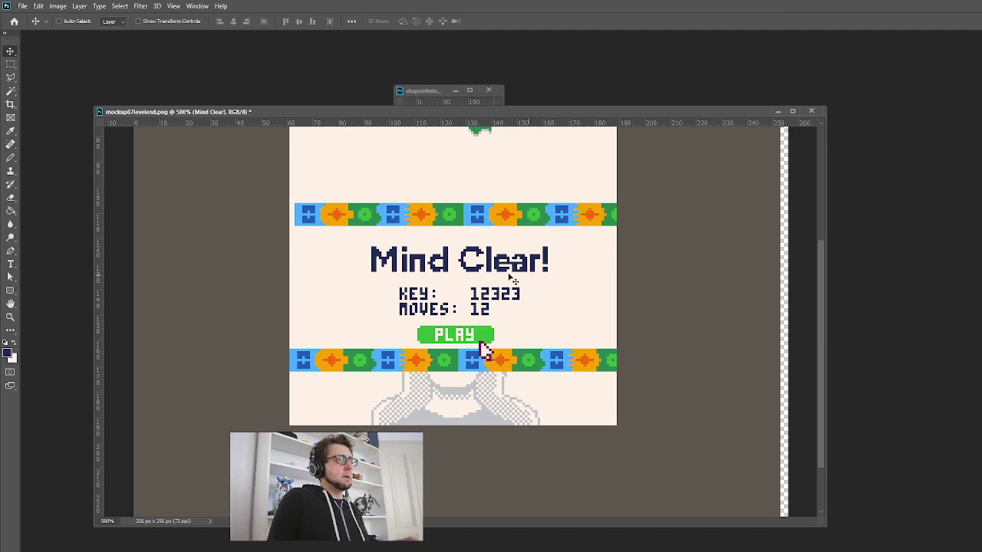
pyautogui.scroll(1, 464, 279)
pyautogui.scroll(3, 460, 337)
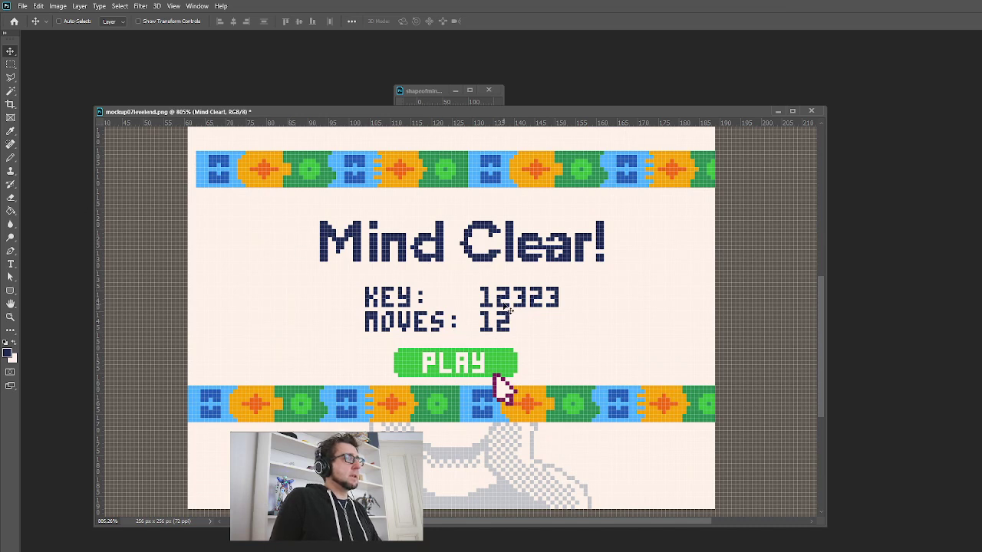
pyautogui.click(10, 63)
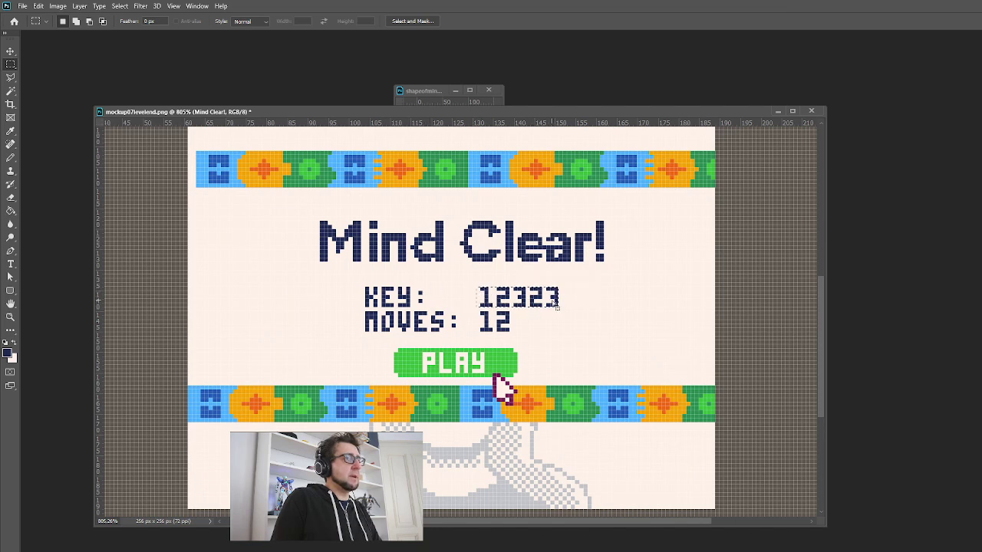
pyautogui.moveTo(510, 303); pyautogui.dragTo(455, 296)
pyautogui.press('v')
pyautogui.keyDown('ctrl'); pyautogui.click(458, 324); pyautogui.keyUp('ctrl')
pyautogui.hotkey('ctrl', 'z')
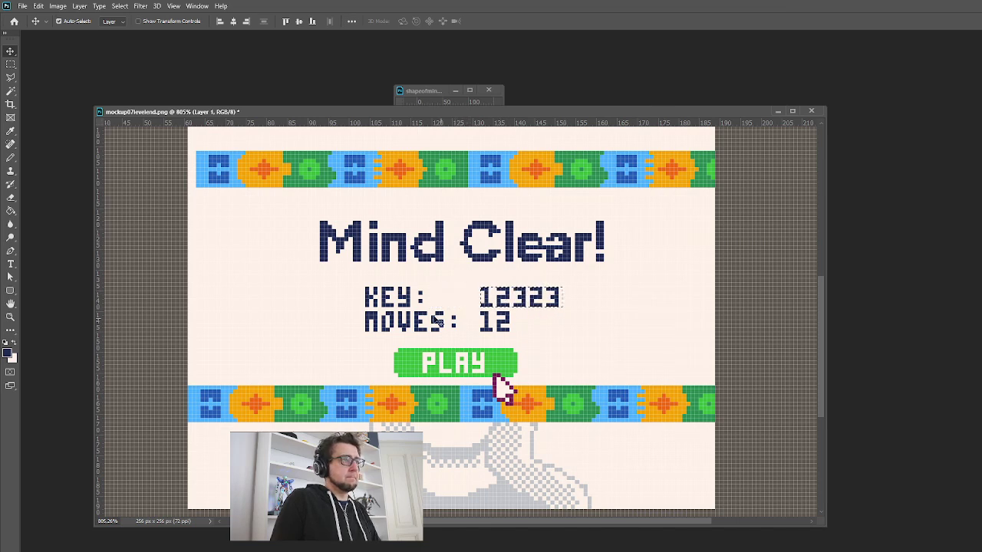
# Select the KEY and MOVES lines together and copy them to a new layer
pyautogui.click(11, 64)
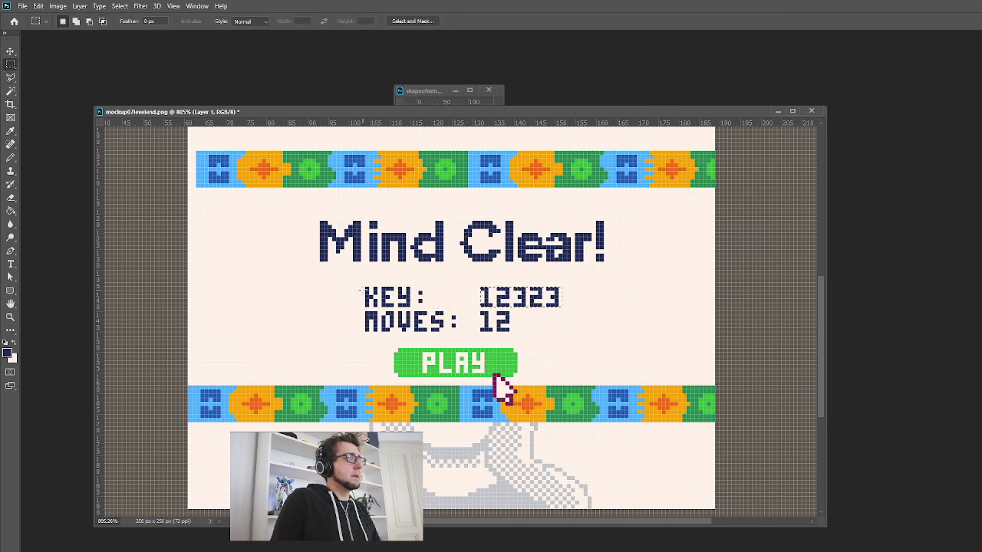
pyautogui.moveTo(366, 285); pyautogui.dragTo(558, 333)
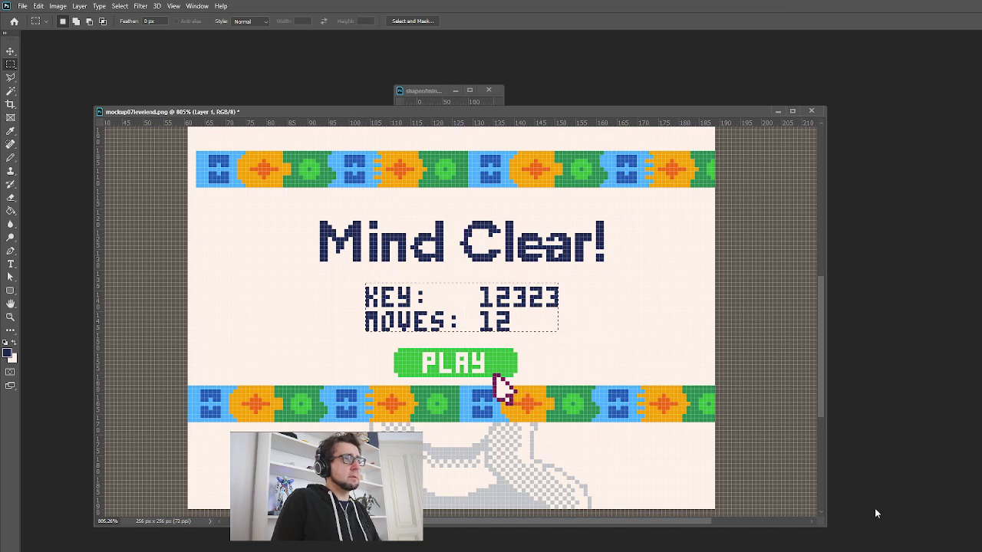
pyautogui.hotkey('ctrl', 'j')
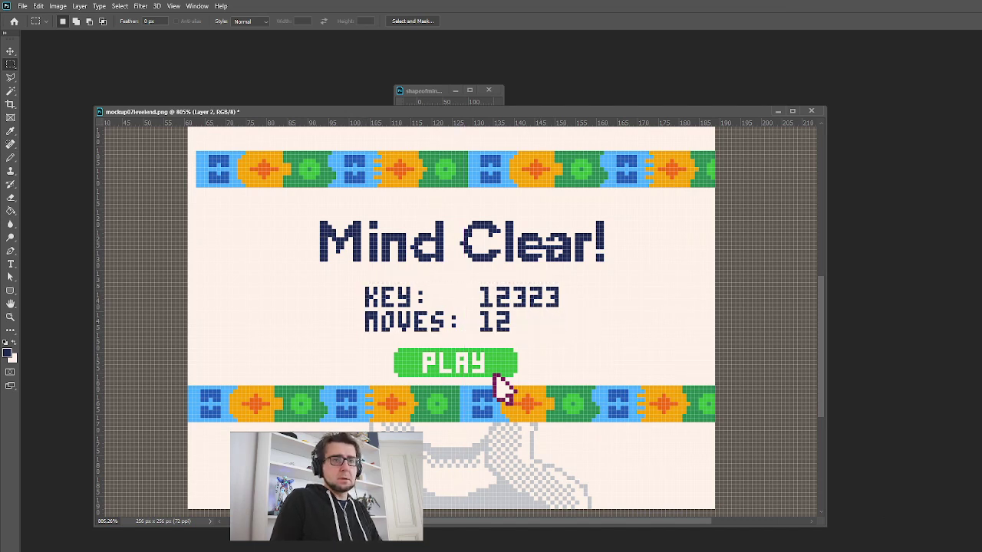
# Paint over the original KEY and MOVES lines on Layer 1 with the cream colour inside a rectangular selection, and deselect
pyautogui.moveTo(349, 283); pyautogui.dragTo(570, 339)
pyautogui.click(10, 156)
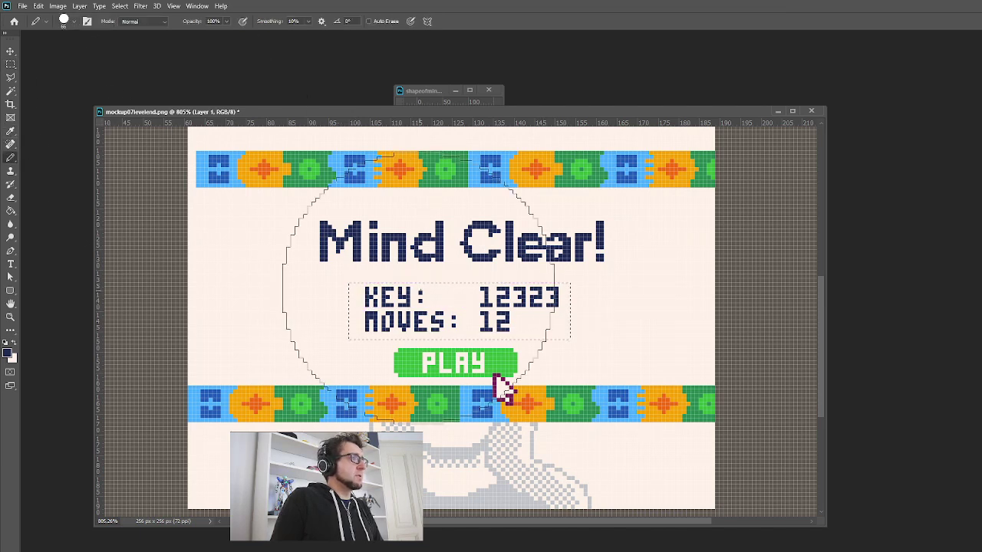
pyautogui.moveTo(434, 290)
pyautogui.mouseDown()
pyautogui.moveTo(376, 284)
pyautogui.moveTo(487, 307)
pyautogui.mouseUp()
pyautogui.hotkey('ctrl', 'z')
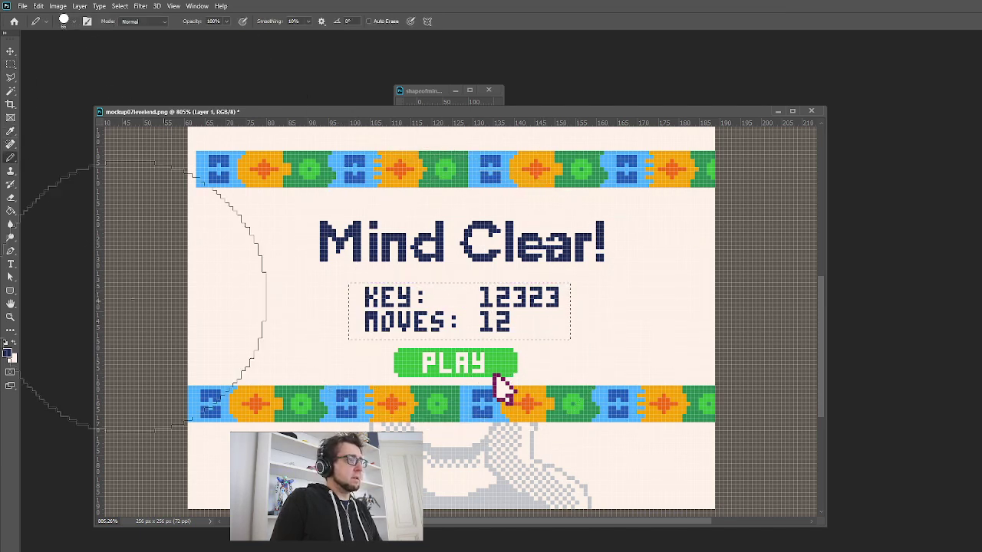
pyautogui.click(15, 343)
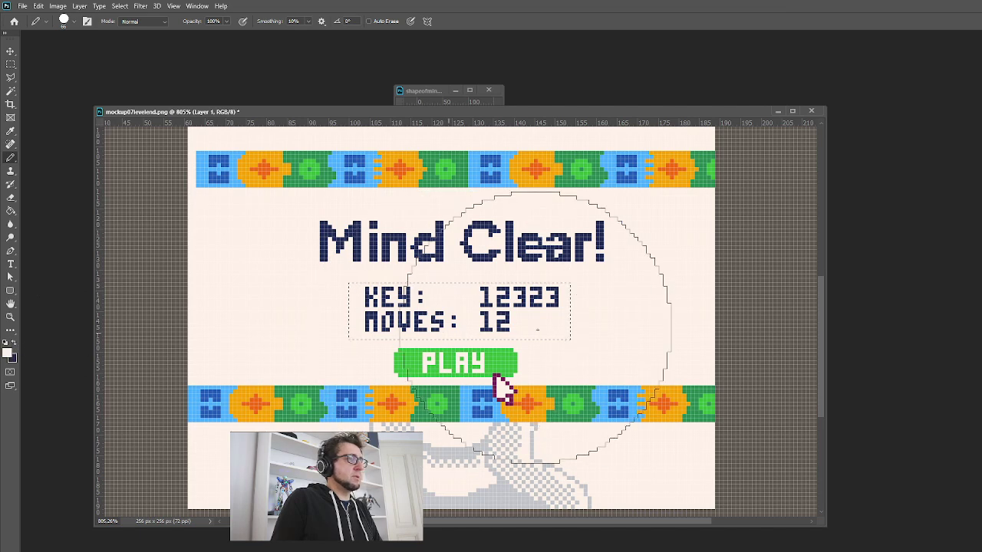
pyautogui.click(120, 6)
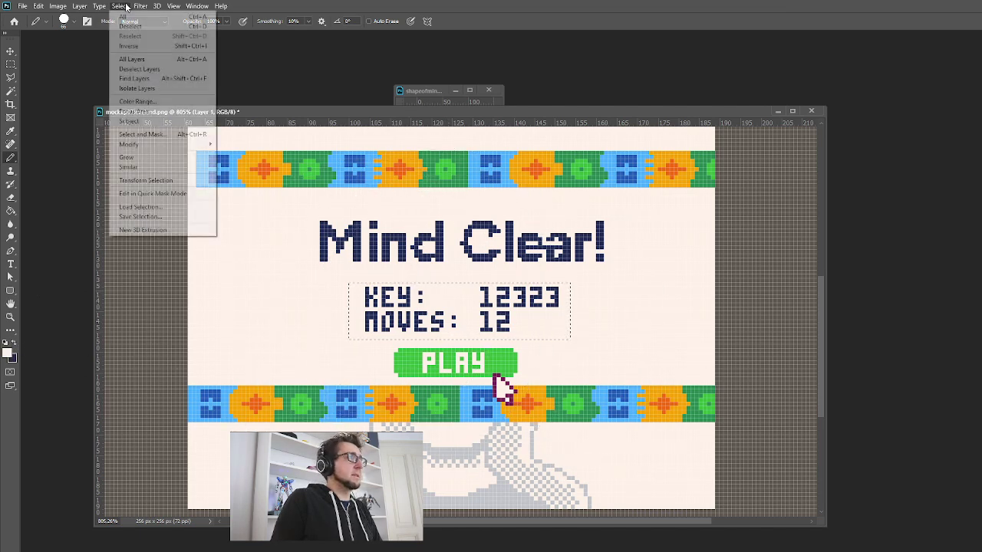
pyautogui.click(132, 27)
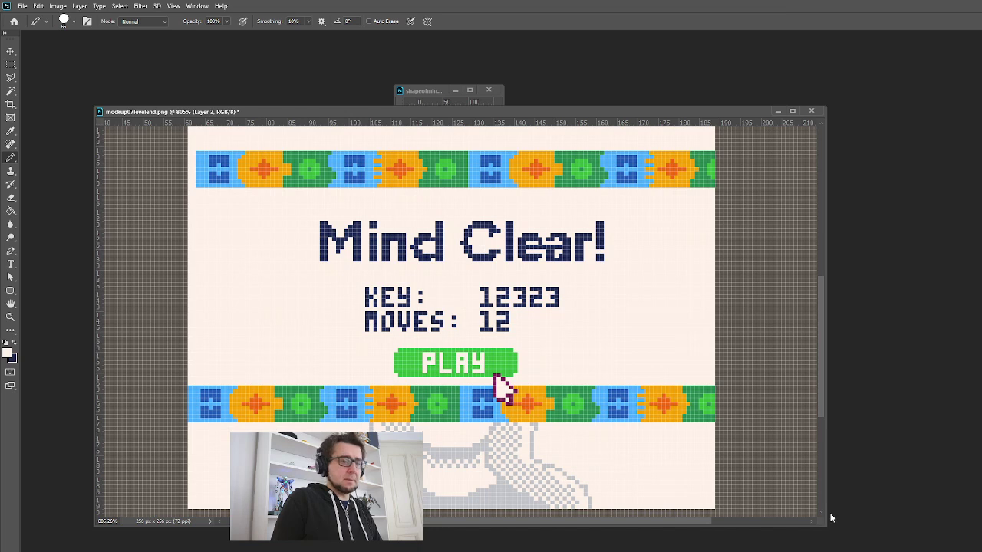
# Move the number 12323 on Layer 2 directly beside the KEY: label
pyautogui.press('m')
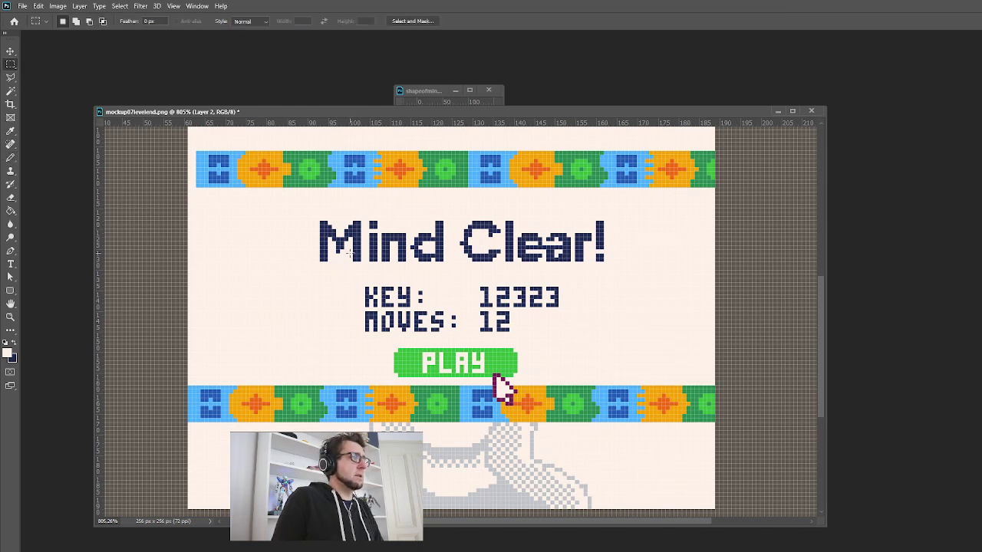
pyautogui.moveTo(477, 289)
pyautogui.mouseDown()
pyautogui.moveTo(567, 307)
pyautogui.moveTo(467, 298)
pyautogui.mouseUp()
pyautogui.click(10, 51)
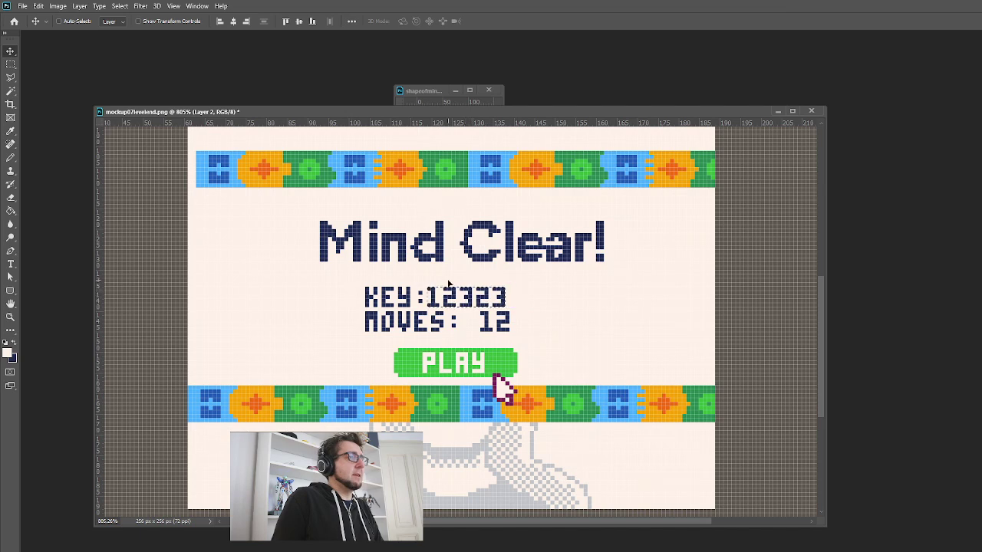
pyautogui.click(10, 64)
pyautogui.click(354, 265)
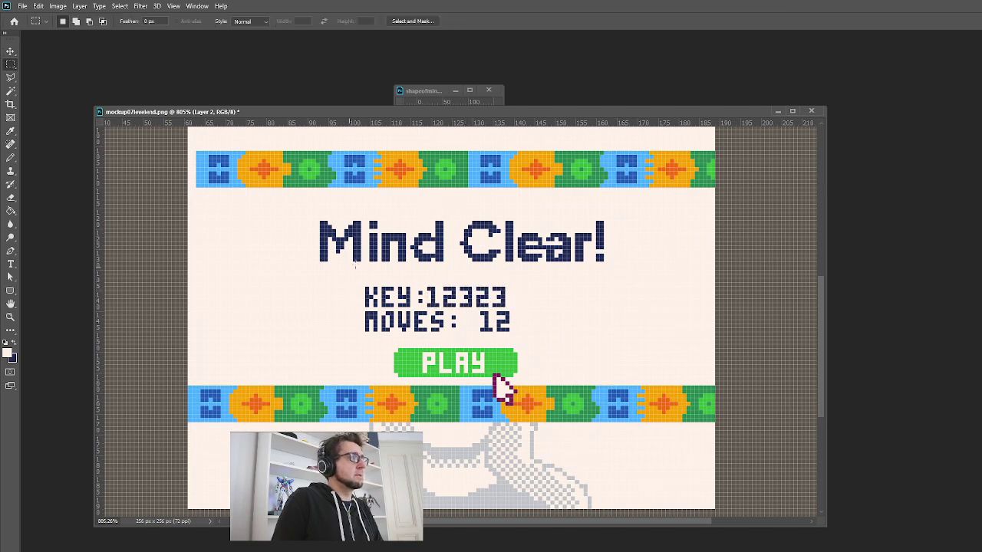
# Move the whole KEY line up and slightly right so it sits centred directly under the title
pyautogui.moveTo(367, 286); pyautogui.dragTo(506, 308)
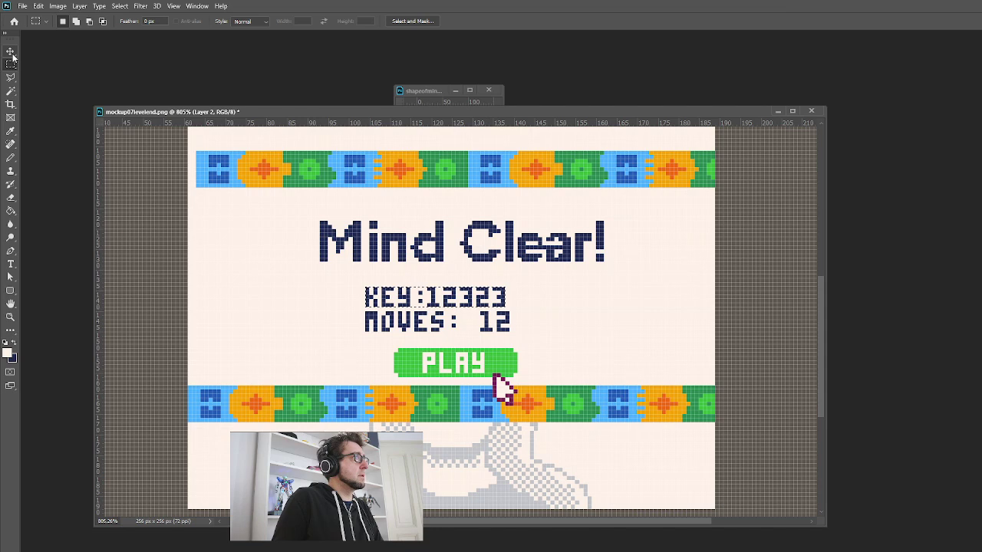
pyautogui.press('v')
pyautogui.moveTo(490, 304); pyautogui.dragTo(510, 273)
pyautogui.scroll(-4, 591, 268)
pyautogui.scroll(3, 591, 282)
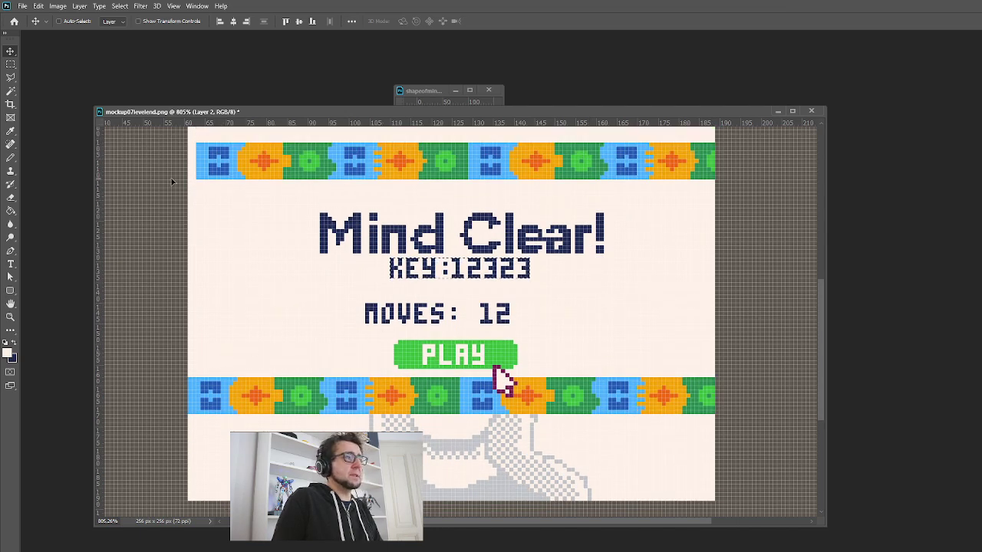
# Shift the MOVES line right so it lines up with the KEY line above it
pyautogui.press('m')
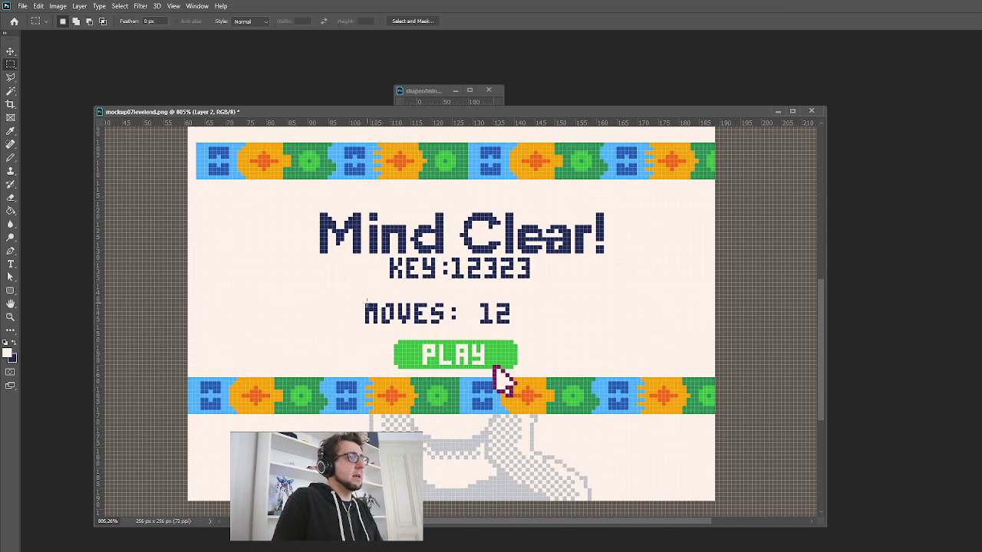
pyautogui.moveTo(365, 300); pyautogui.dragTo(508, 324)
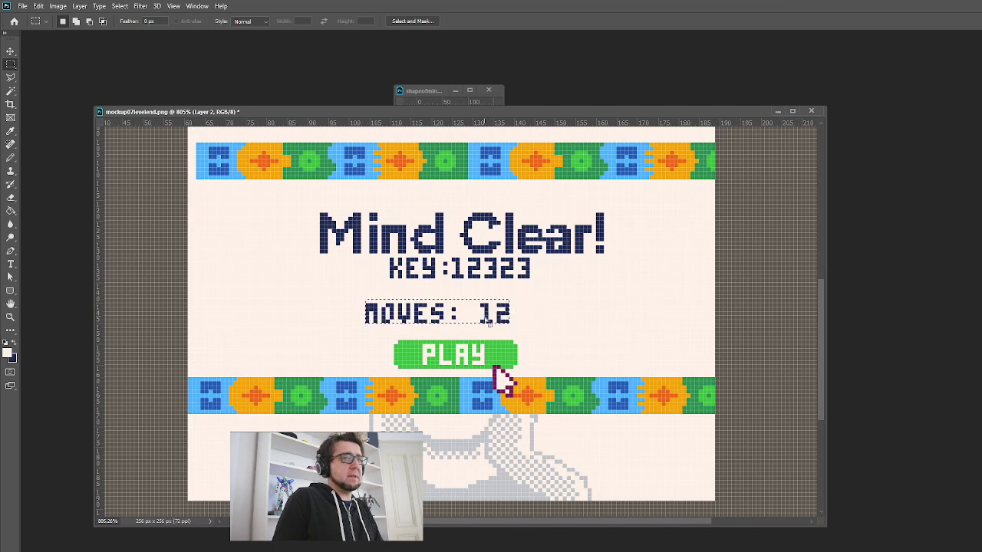
pyautogui.press('v')
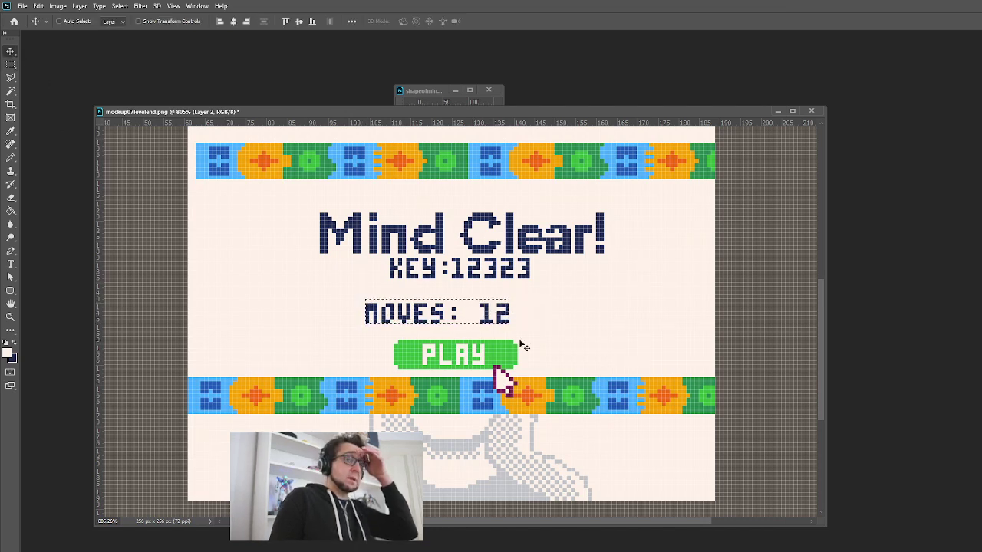
pyautogui.moveTo(479, 316); pyautogui.dragTo(503, 316)
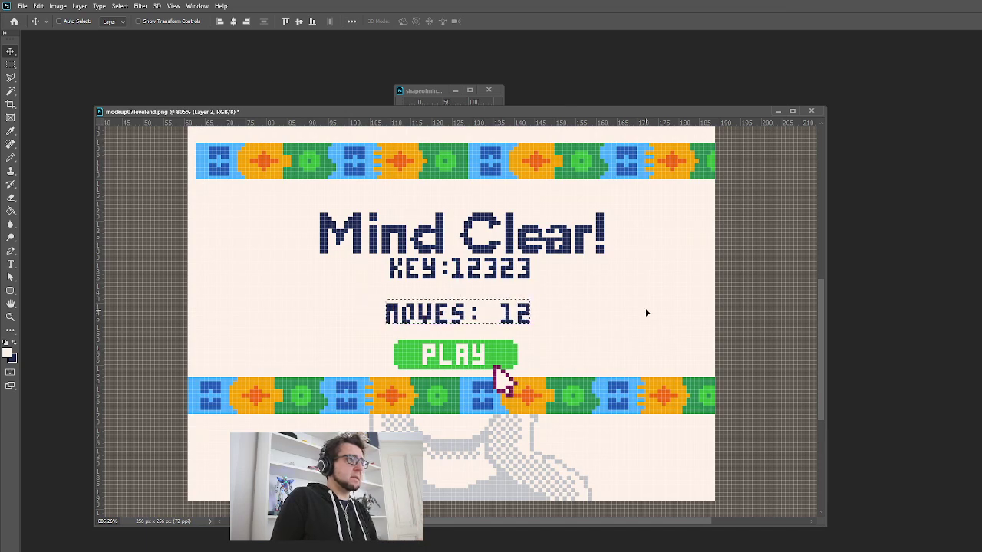
# Examine the rearranged title, KEY and MOVES lines within the whole level-end screen
pyautogui.click(11, 64)
pyautogui.click(11, 318)
pyautogui.keyDown('alt'); pyautogui.click(439, 320); pyautogui.keyUp('alt')
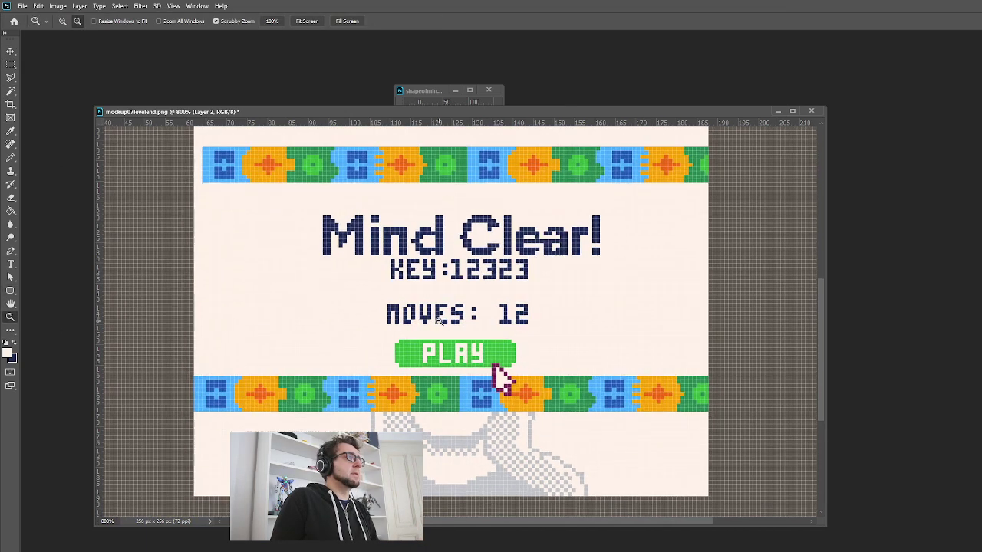
pyautogui.keyDown('alt'); pyautogui.click(439, 321); pyautogui.keyUp('alt')
pyautogui.keyDown('alt'); pyautogui.click(438, 321); pyautogui.keyUp('alt')
pyautogui.keyDown('alt'); pyautogui.click(439, 320); pyautogui.keyUp('alt')
pyautogui.keyDown('alt'); pyautogui.click(438, 321); pyautogui.keyUp('alt')
pyautogui.keyDown('alt'); pyautogui.click(439, 320); pyautogui.keyUp('alt')
pyautogui.keyDown('alt'); pyautogui.click(438, 321); pyautogui.keyUp('alt')
pyautogui.click(558, 356)
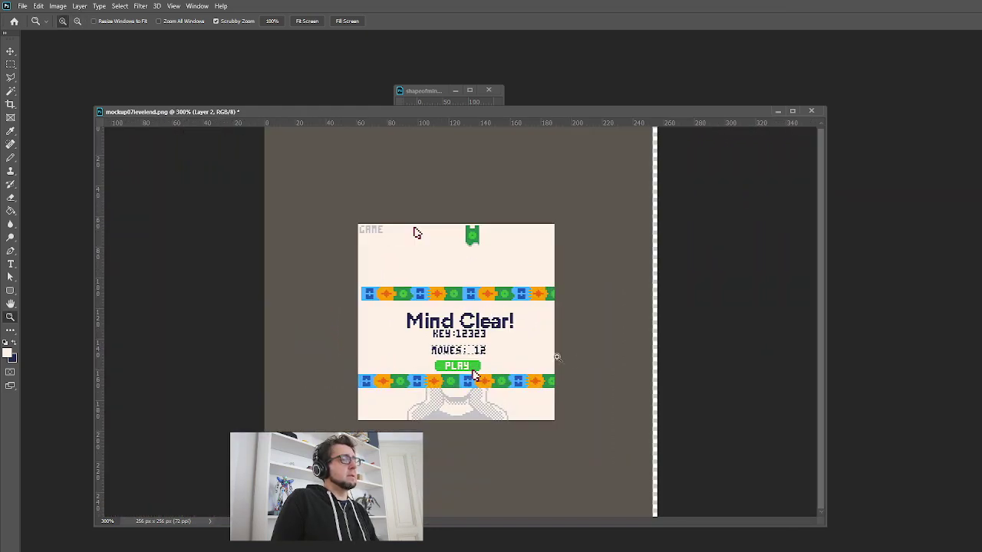
# Undo the last moves of the KEY and MOVES lines back to where the number 12323 is still selected
pyautogui.click(118, 7)
pyautogui.click(129, 28)
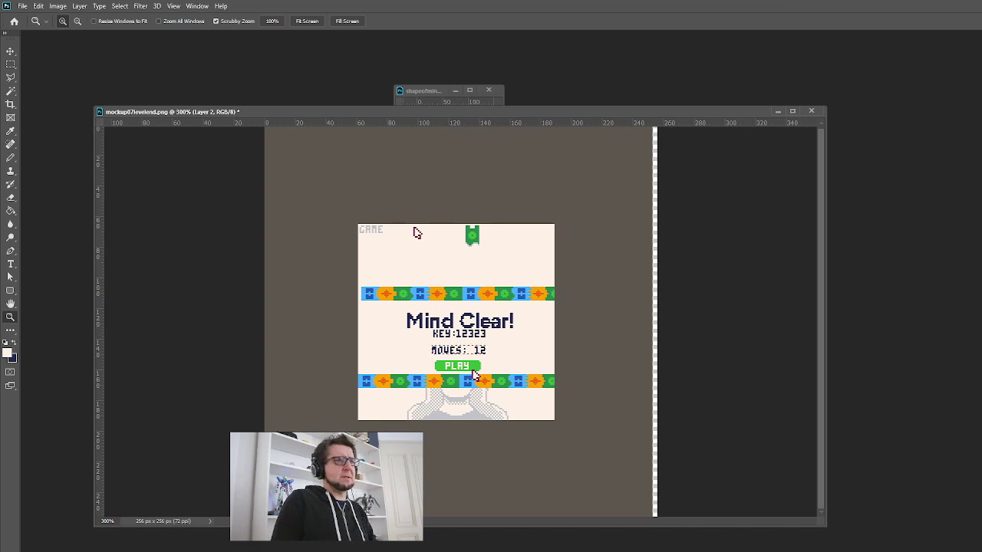
pyautogui.hotkey('shift', 'Left')
pyautogui.hotkey('ctrl', 'z')
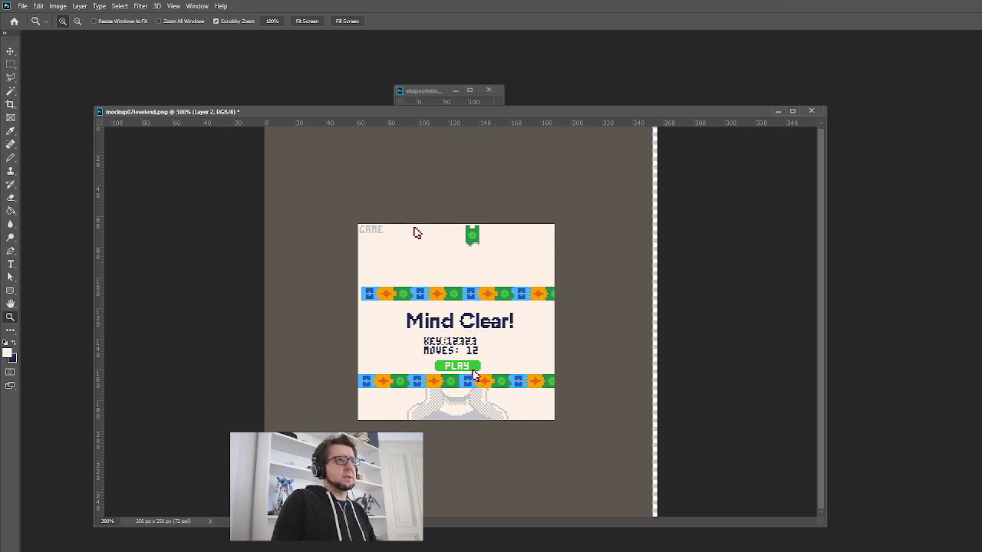
# Move the number 12323 right so it starts directly above the 12 of the MOVES line, and deselect it
pyautogui.hotkey('ctrl', '+')
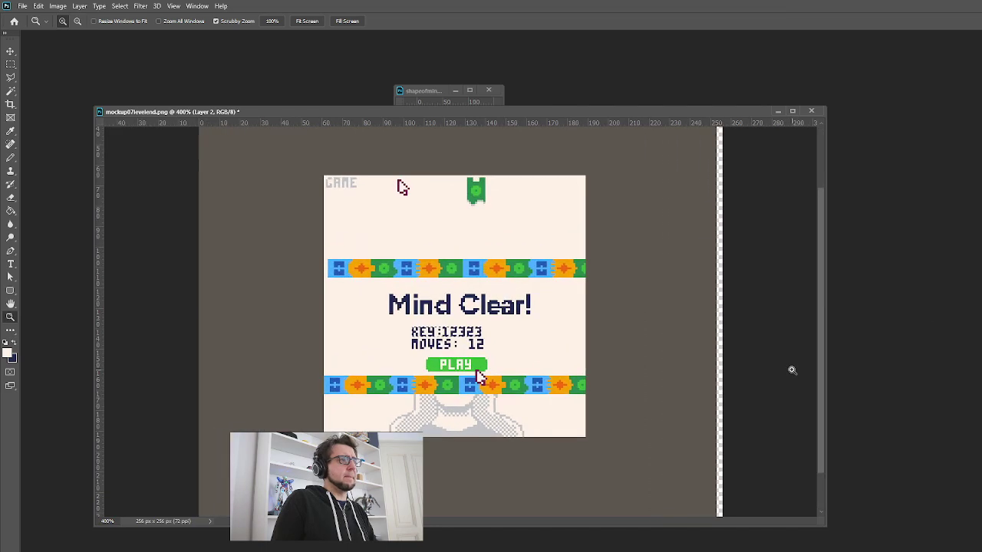
pyautogui.press('Right')
pyautogui.press('Right')
pyautogui.press('Right')
pyautogui.press('Right')
pyautogui.press('Right')
pyautogui.press('Right')
pyautogui.press('Right')
pyautogui.press('Right')
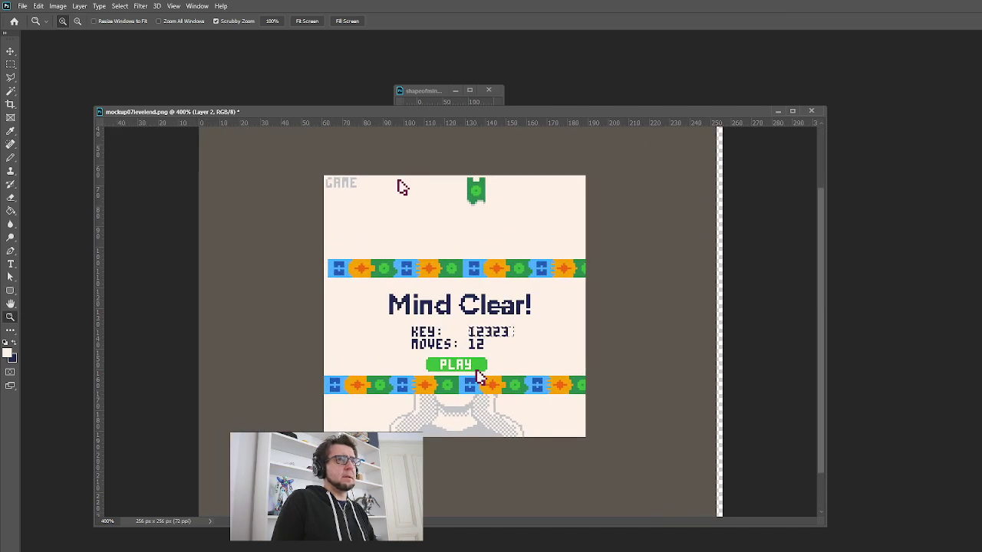
pyautogui.hotkey('ctrl', '+')
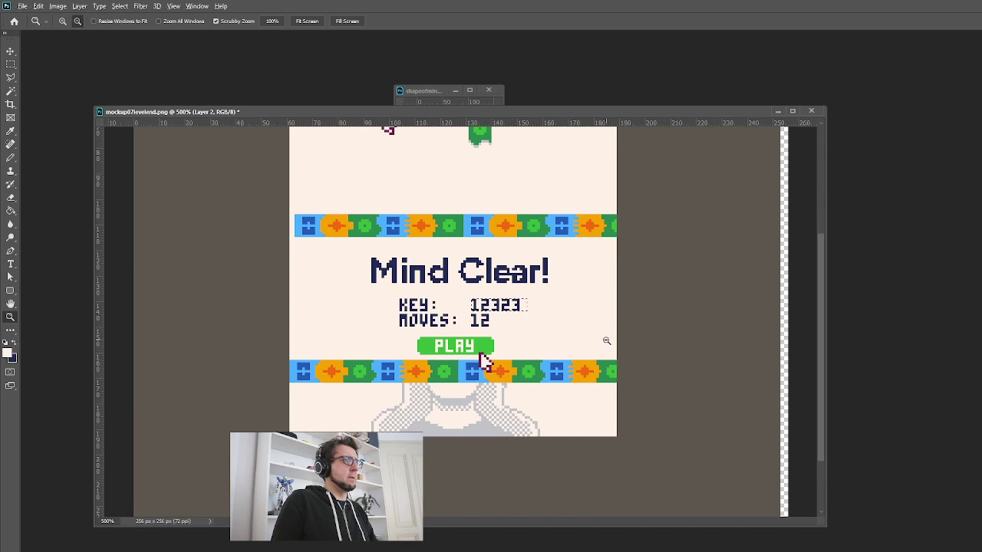
pyautogui.keyDown('alt'); pyautogui.click(606, 341); pyautogui.keyUp('alt')
pyautogui.click(120, 6)
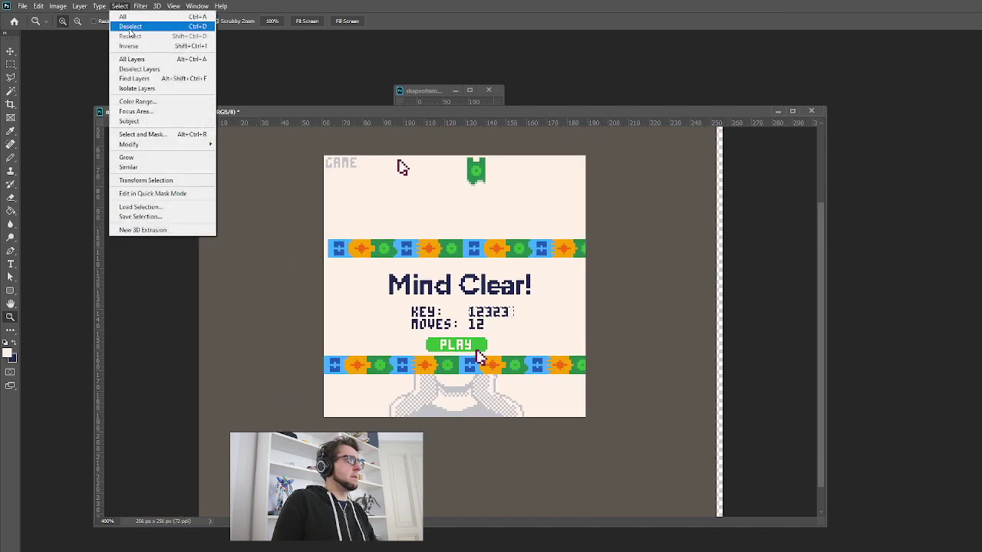
pyautogui.click(134, 26)
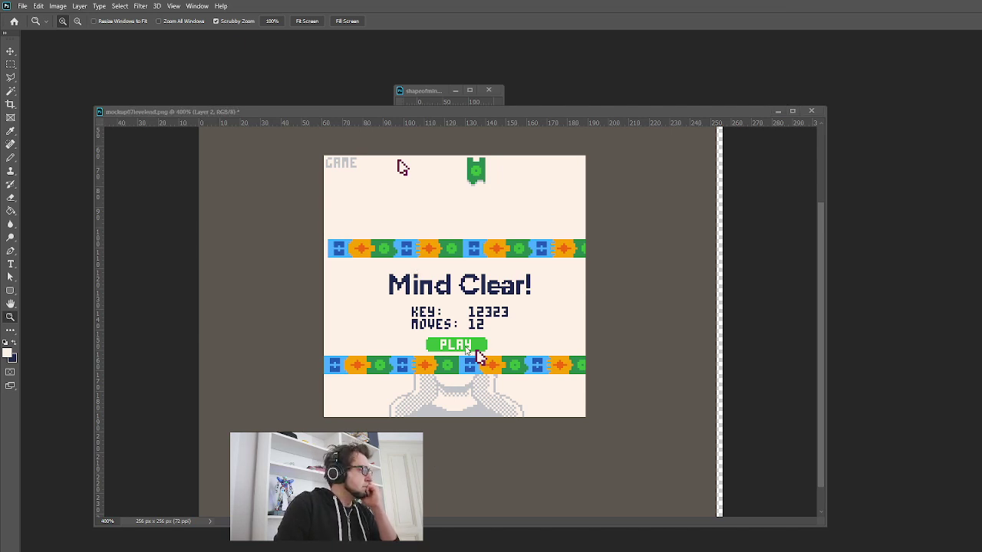
# Open text1.png, text2.png and text3.png, which hold the Shape of Mind lettering
pyautogui.click(503, 285)
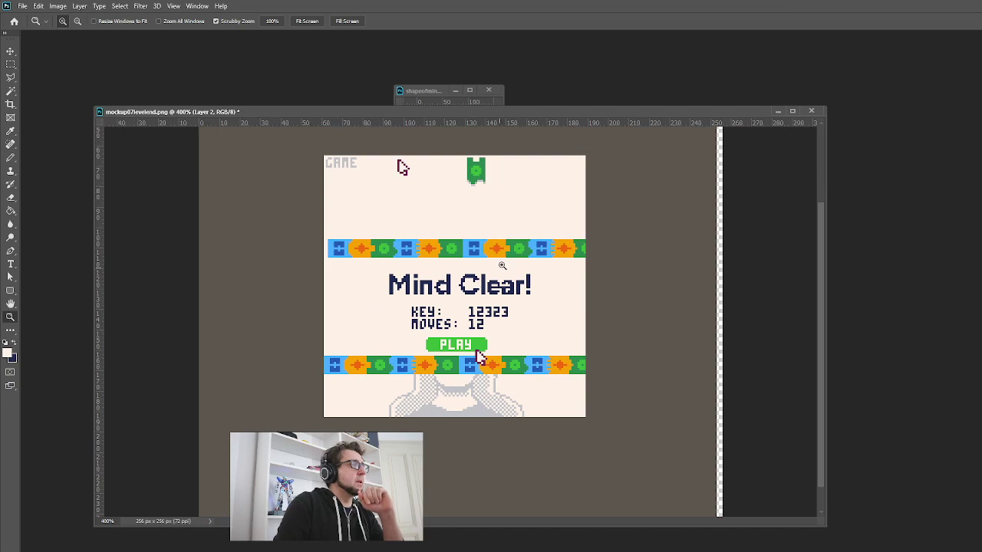
pyautogui.click(483, 285)
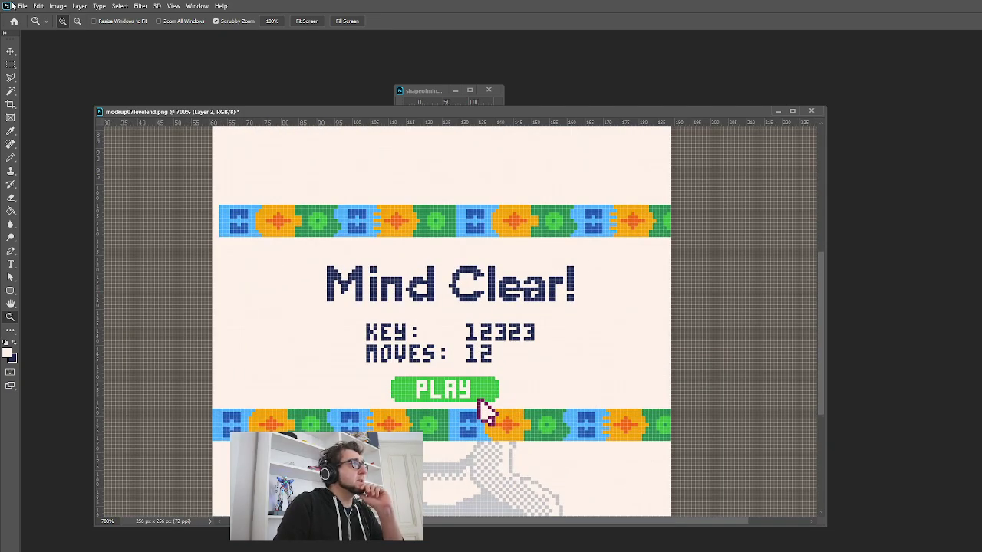
pyautogui.click(22, 6)
pyautogui.click(30, 25)
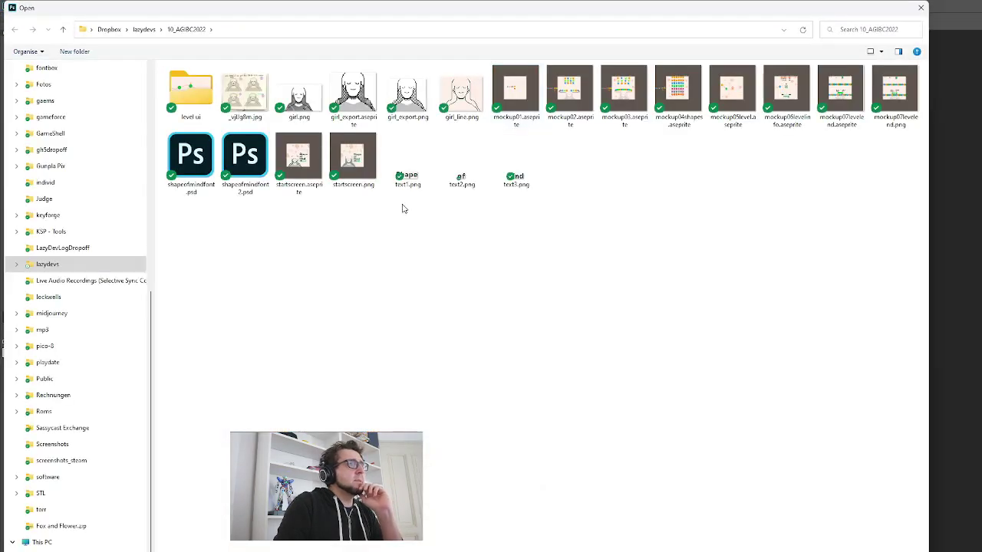
pyautogui.click(407, 174)
pyautogui.keyDown('ctrl'); pyautogui.click(460, 171); pyautogui.keyUp('ctrl')
pyautogui.keyDown('ctrl'); pyautogui.click(516, 165); pyautogui.keyUp('ctrl')
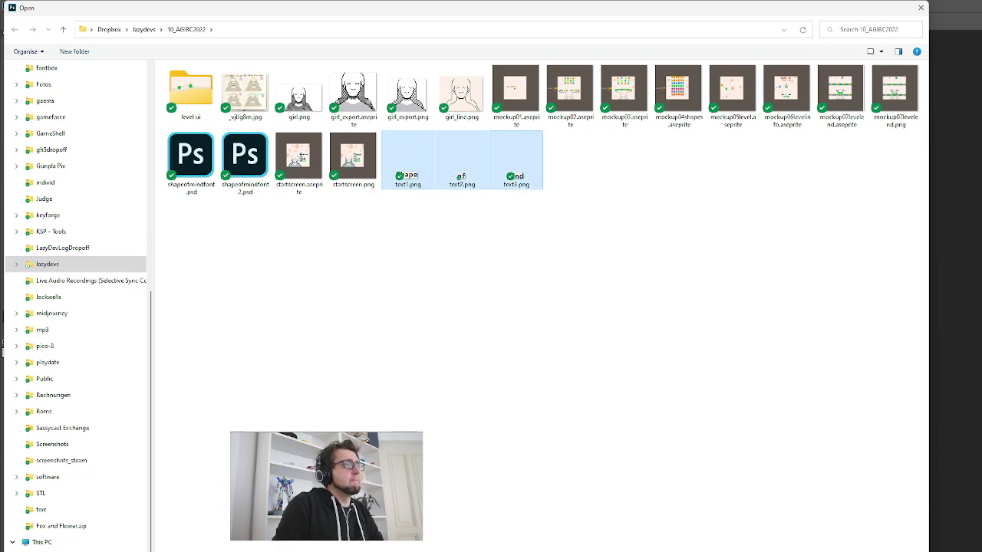
pyautogui.press('Return')
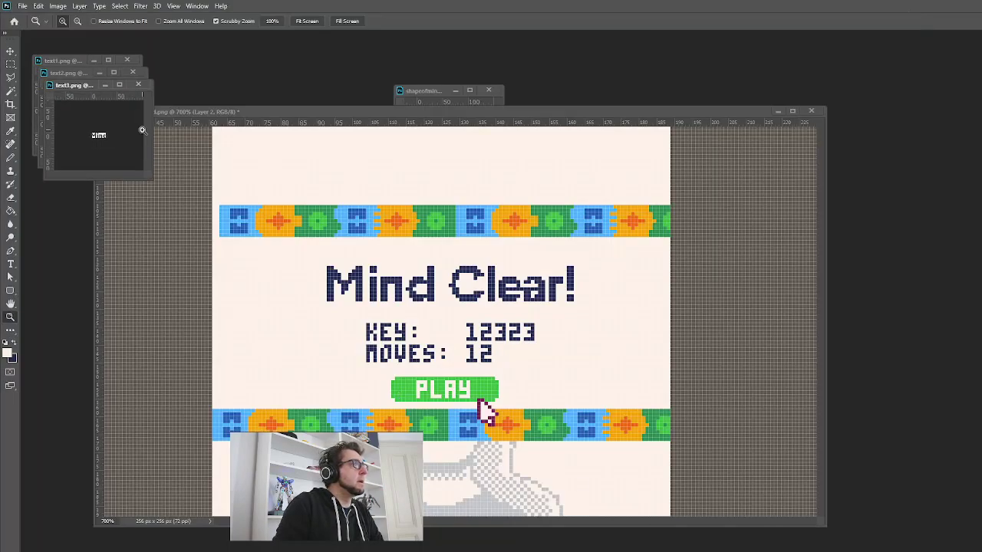
# Enlarge the Mind lettering in text3.png and spread out the text1, text2, text3 and mockup windows so all are accessible
pyautogui.moveTo(102, 138); pyautogui.dragTo(114, 143)
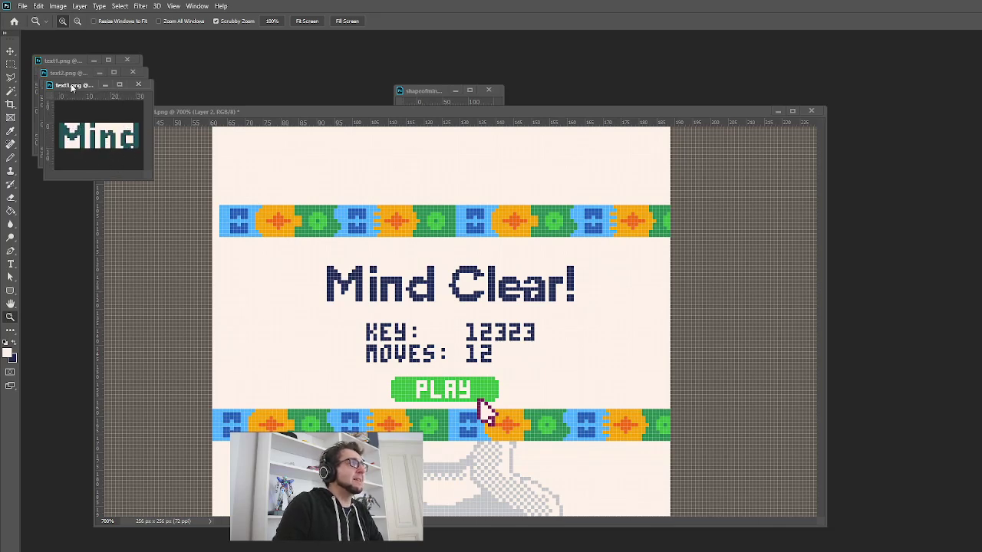
pyautogui.moveTo(68, 87); pyautogui.dragTo(86, 228)
pyautogui.moveTo(74, 73); pyautogui.dragTo(241, 60)
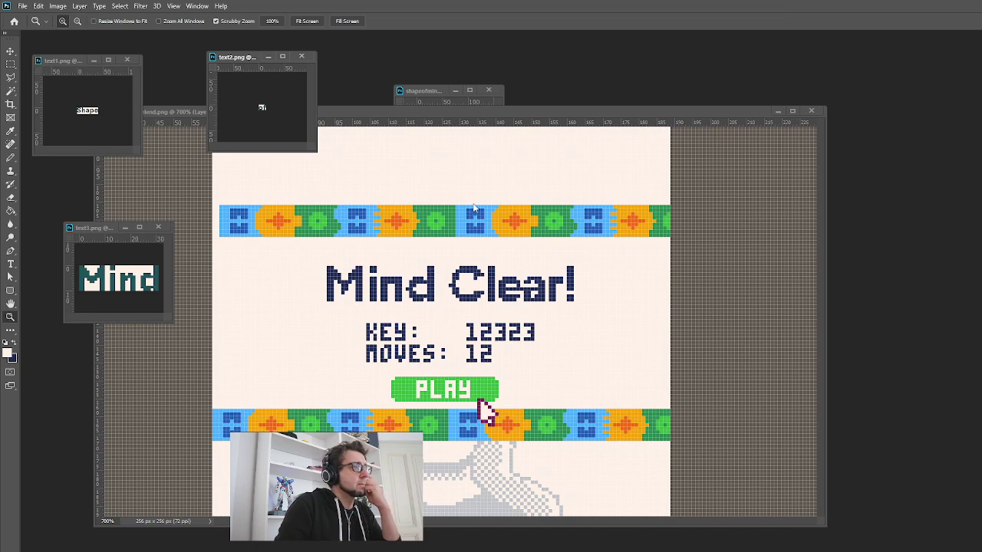
pyautogui.click(589, 330)
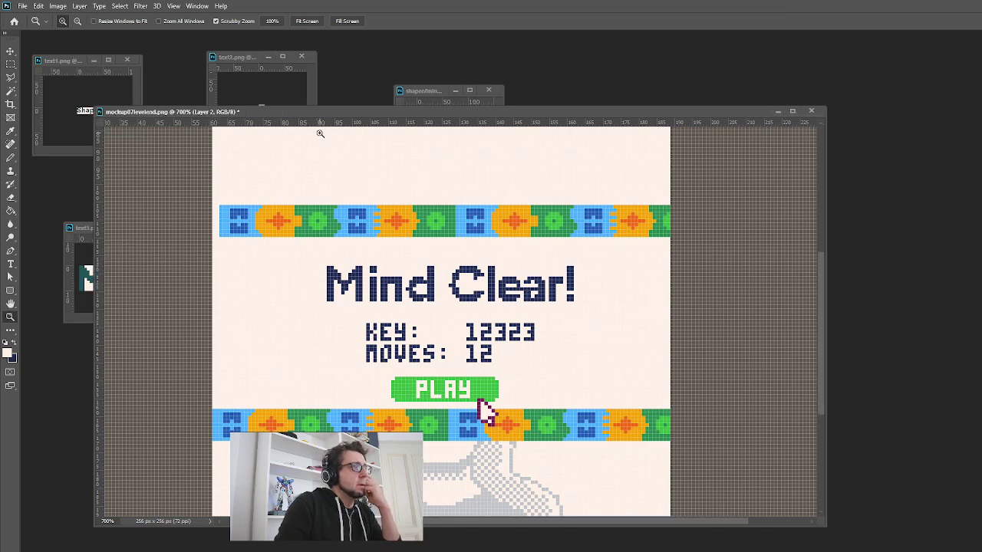
pyautogui.moveTo(318, 113); pyautogui.dragTo(432, 142)
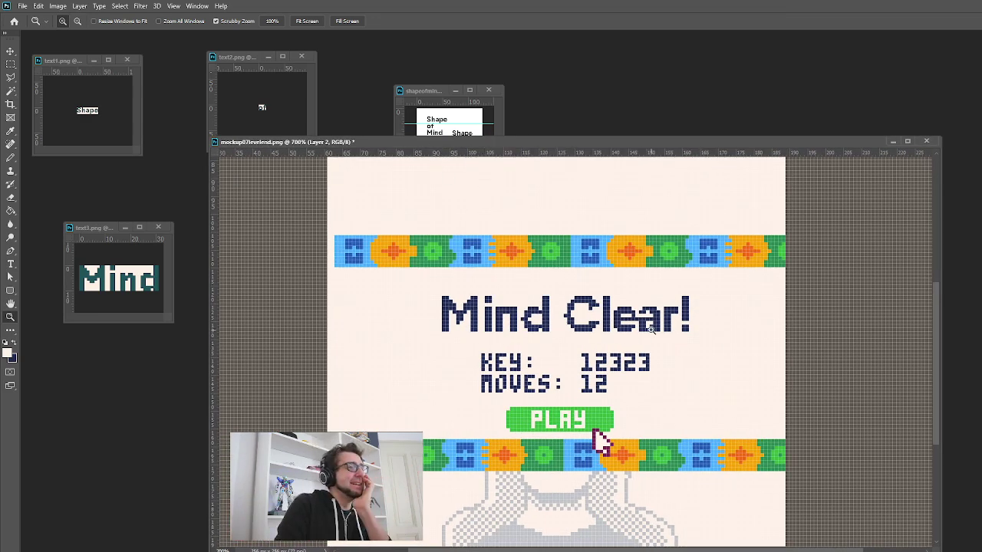
# Examine the pixel shapes of the Clear! letters in the mockup's title up close
pyautogui.scroll(1, 685, 310)
pyautogui.click(687, 348)
pyautogui.click(688, 347)
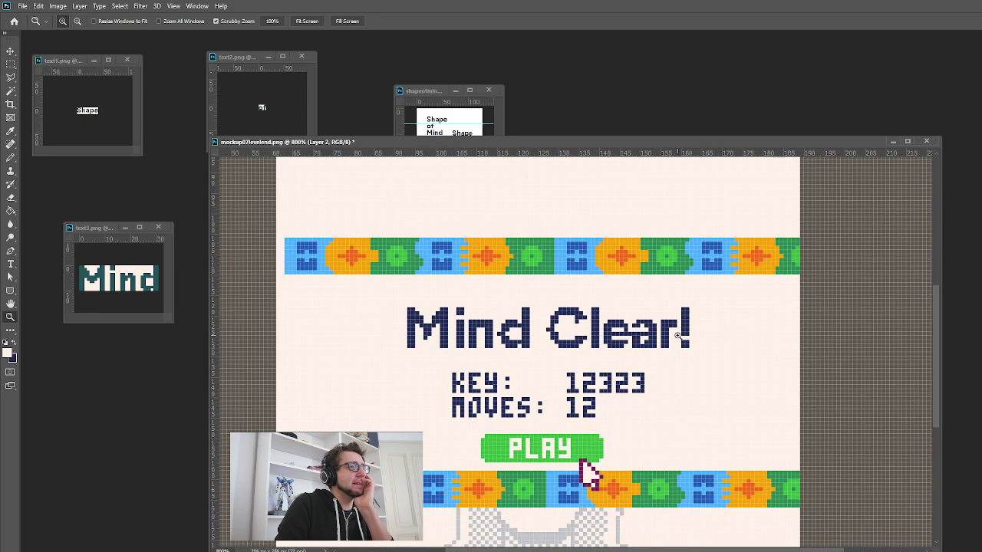
pyautogui.click(678, 335)
pyautogui.click(678, 335)
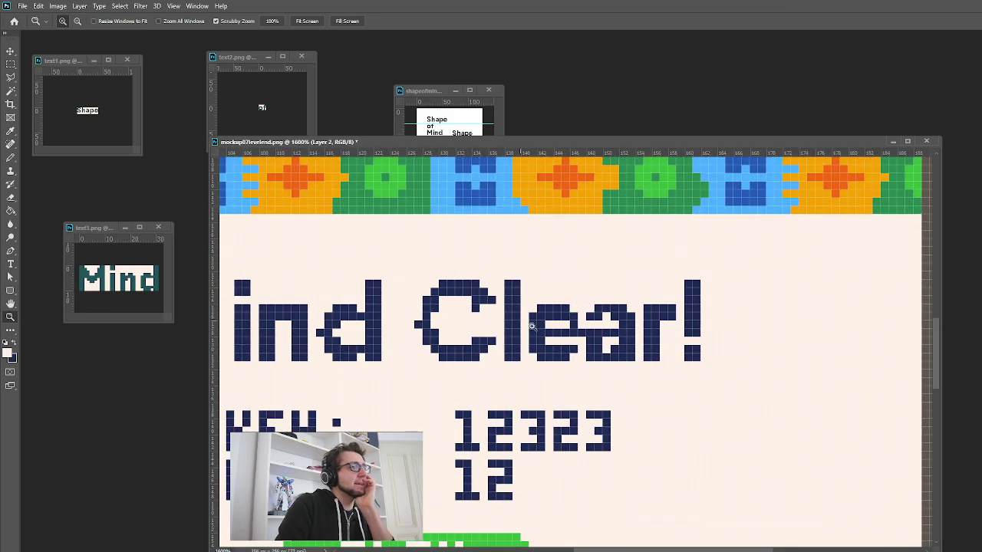
pyautogui.click(485, 302)
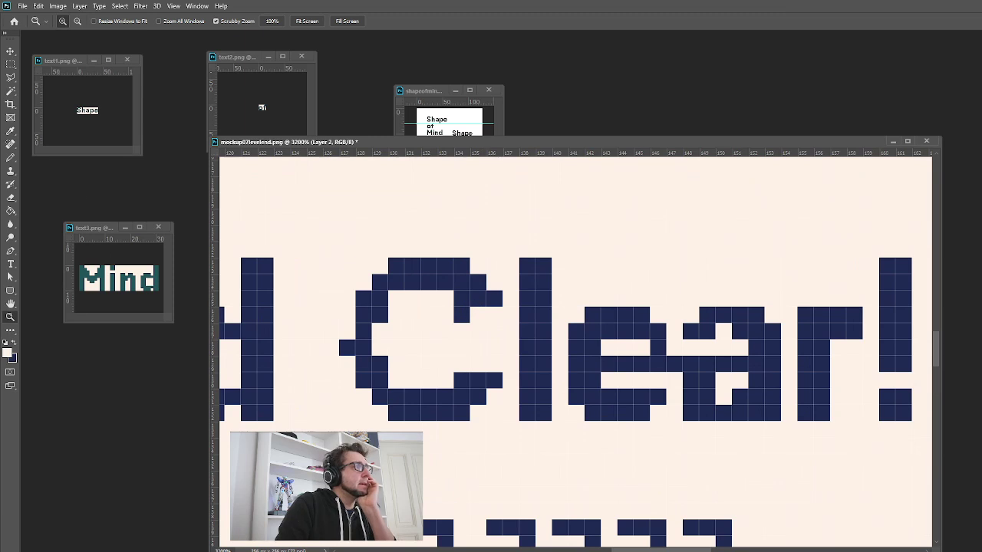
pyautogui.click(10, 91)
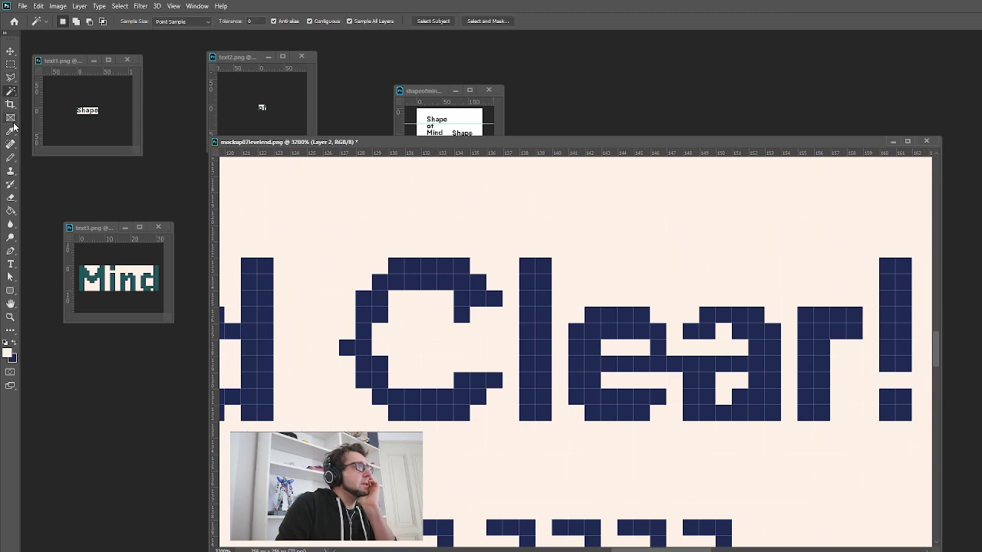
pyautogui.click(10, 130)
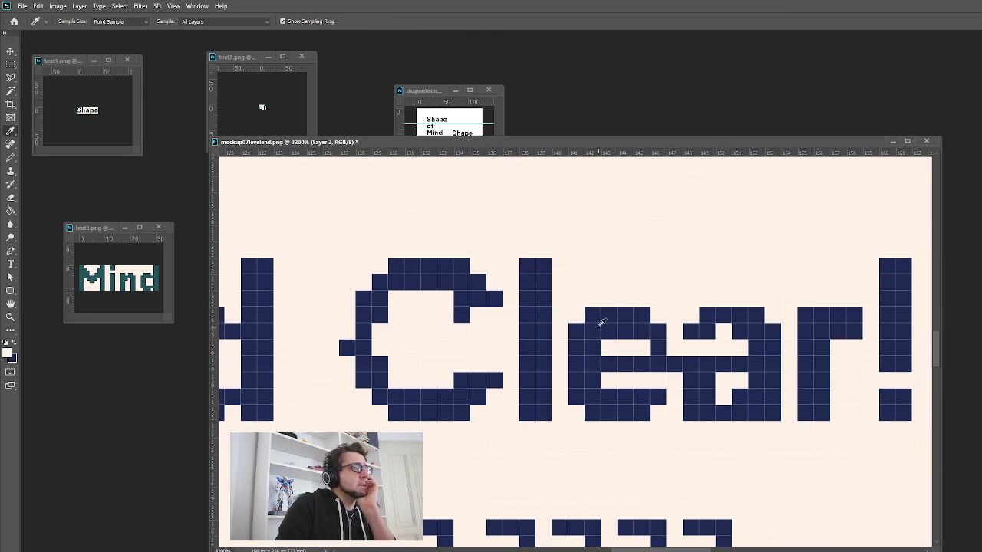
pyautogui.scroll(-1, 603, 321)
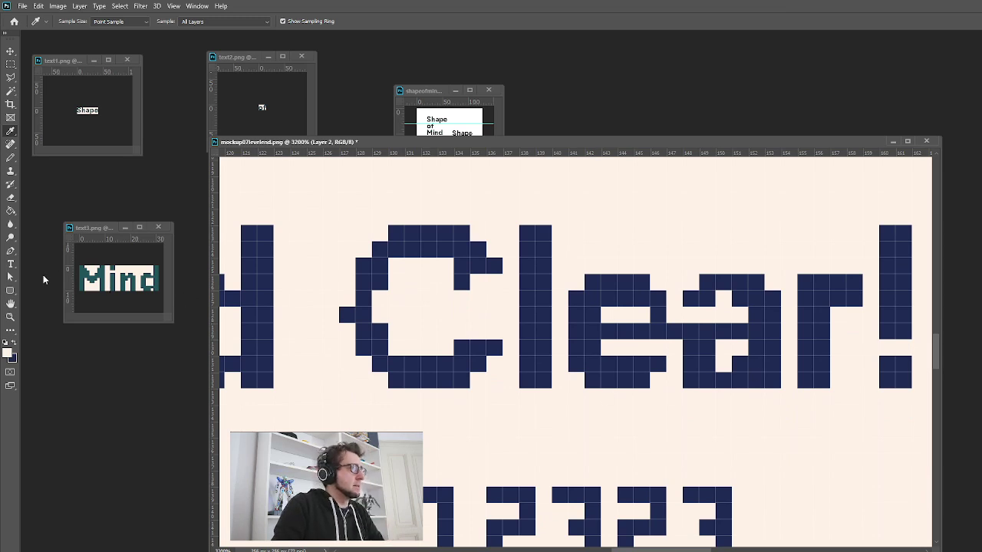
pyautogui.click(10, 317)
pyautogui.hotkey('alt', 'Tab')
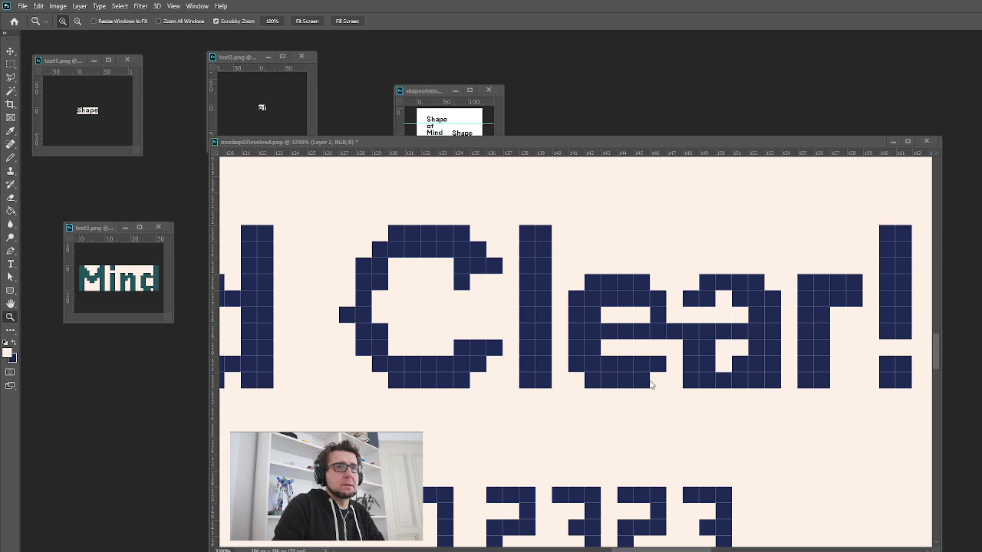
pyautogui.keyDown('alt'); pyautogui.click(650, 385); pyautogui.keyUp('alt')
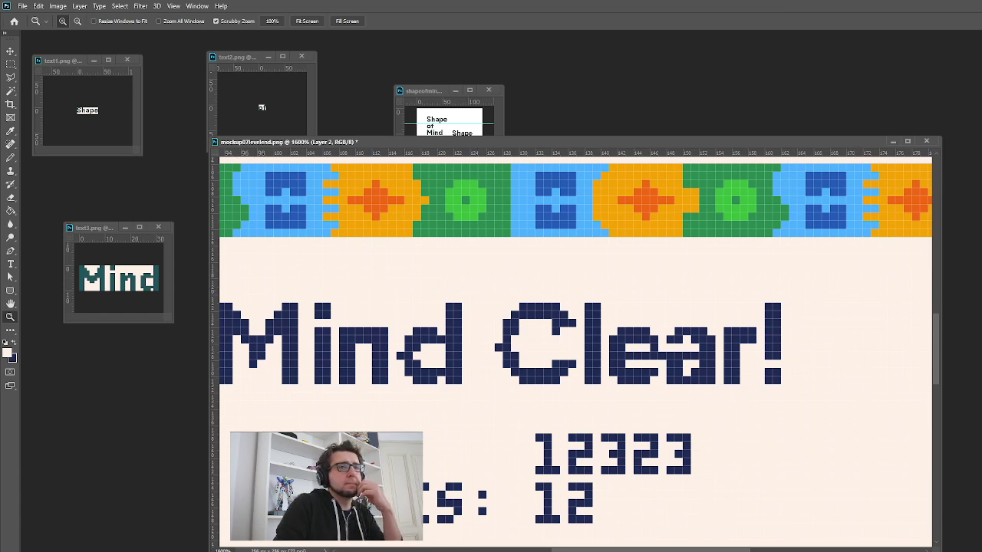
# Duplicate the Mind Clear! layer, hide the spare copy, and make the original Mind Clear! layer active
pyautogui.hotkey('alt', ']')
pyautogui.hotkey('alt', ']')
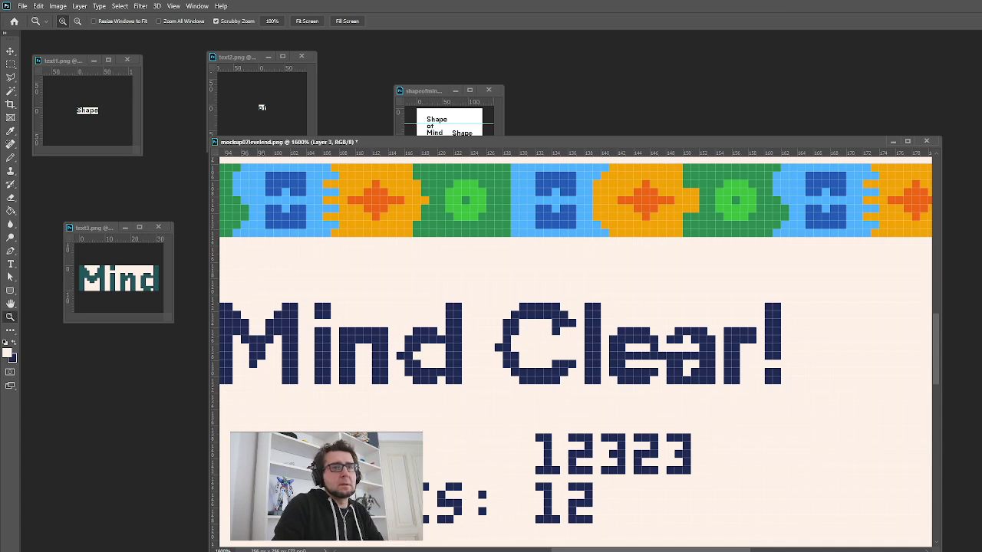
pyautogui.hotkey('alt', ']')
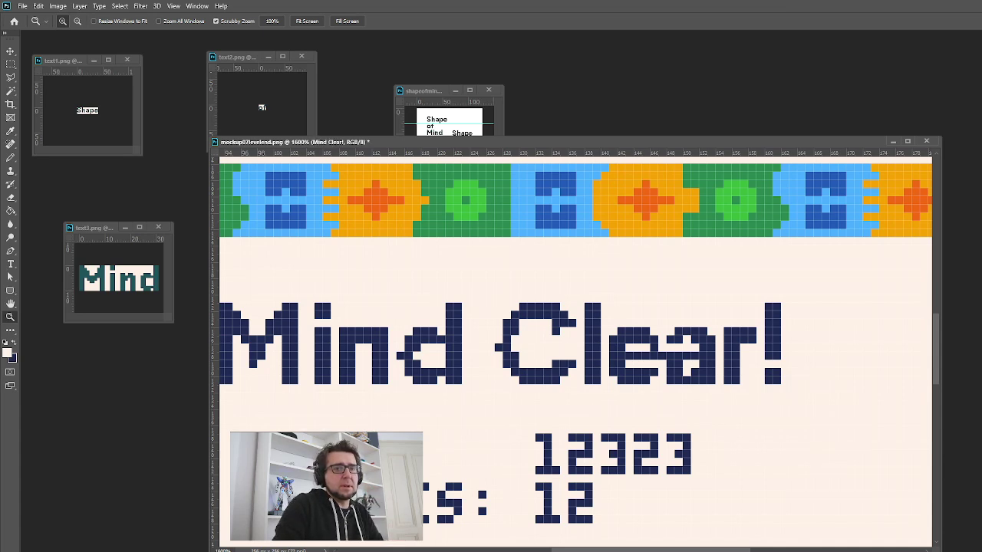
pyautogui.hotkey('ctrl', 'j')
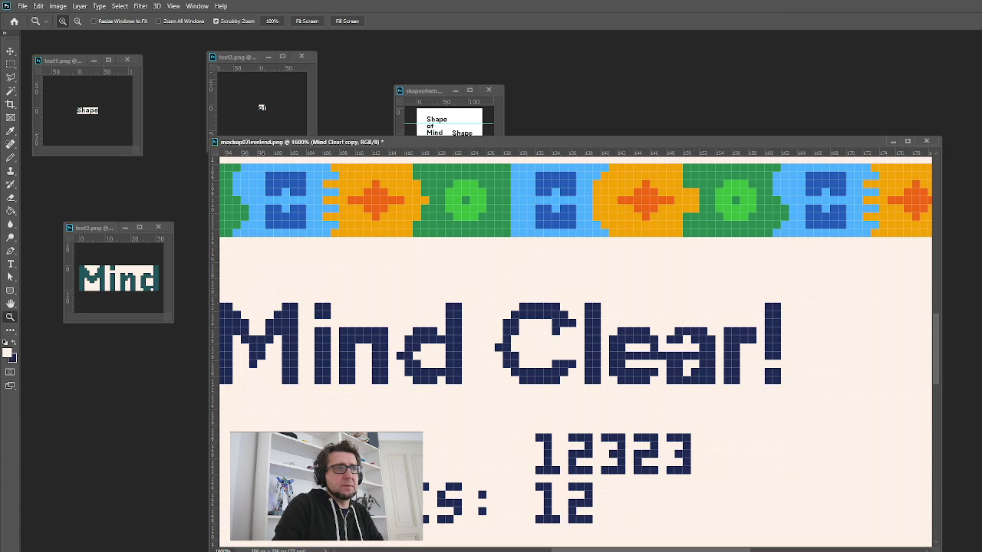
pyautogui.hotkey('alt', '[')
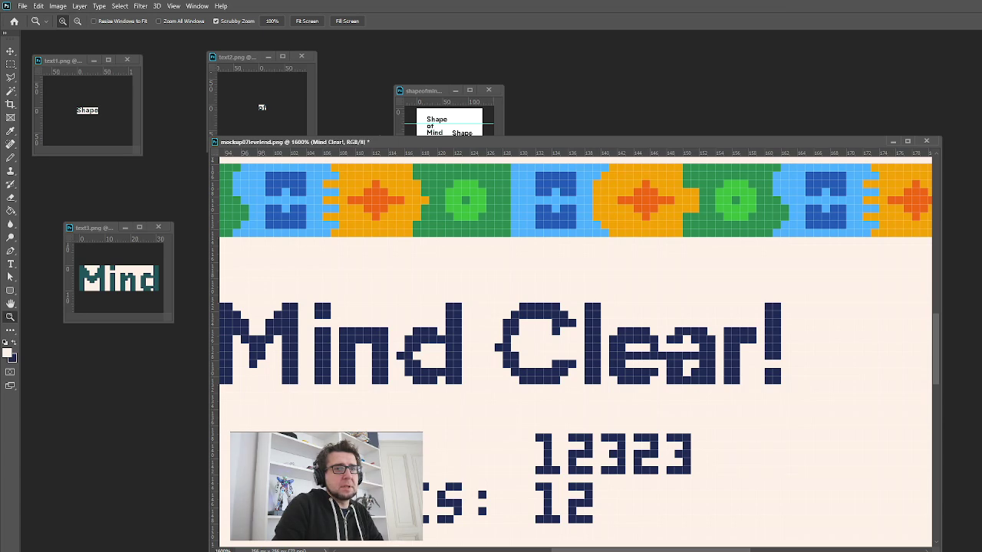
pyautogui.hotkey('alt', '[')
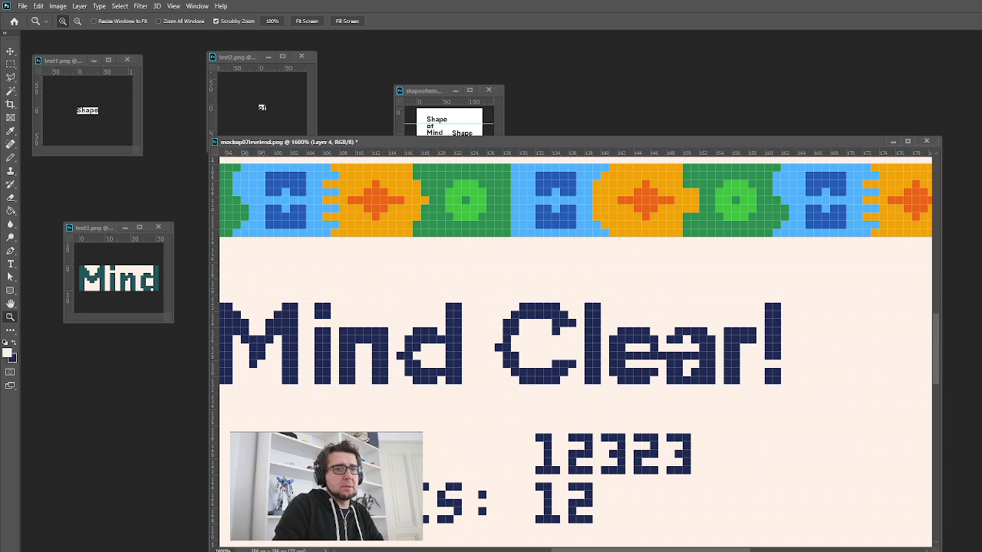
pyautogui.hotkey('alt', '[')
pyautogui.hotkey('alt', '[')
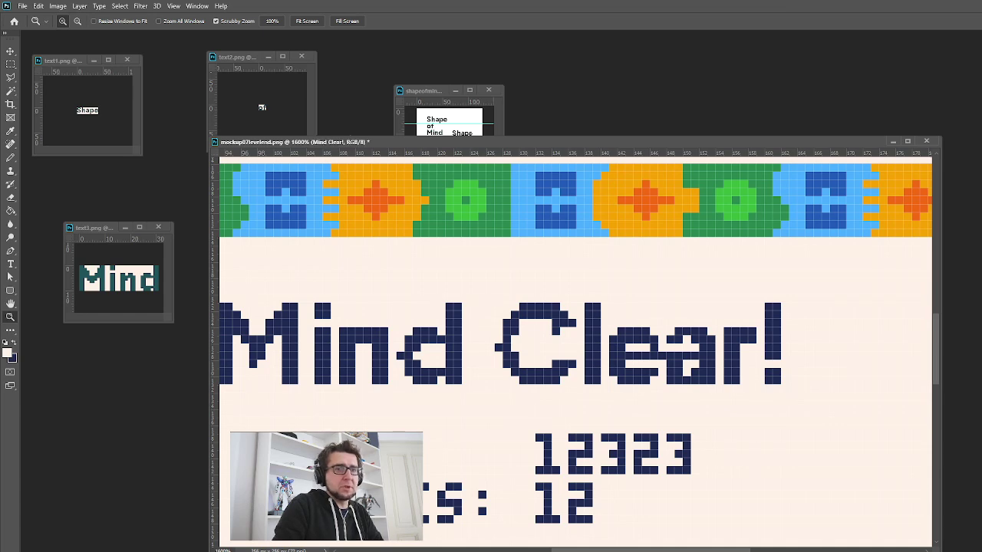
pyautogui.hotkey('ctrl', ',')
pyautogui.hotkey('ctrl', ',')
pyautogui.scroll(-1, 827, 366)
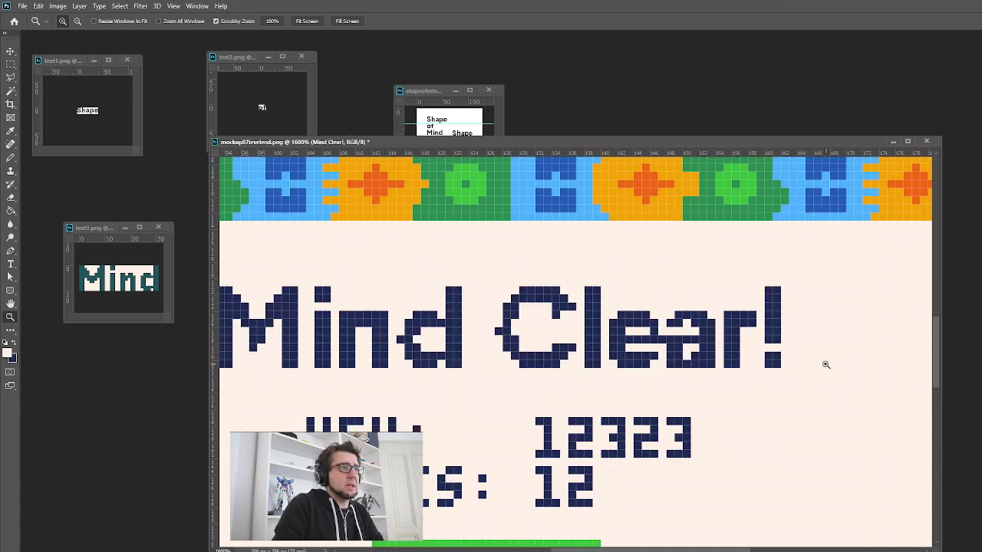
# Erase the word Mind and the letters ea of Clear! from the Mind Clear! layer
pyautogui.click(498, 330)
pyautogui.keyDown('alt'); pyautogui.click(498, 330); pyautogui.keyUp('alt')
pyautogui.keyDown('alt'); pyautogui.click(498, 330); pyautogui.keyUp('alt')
pyautogui.keyDown('alt'); pyautogui.click(498, 330); pyautogui.keyUp('alt')
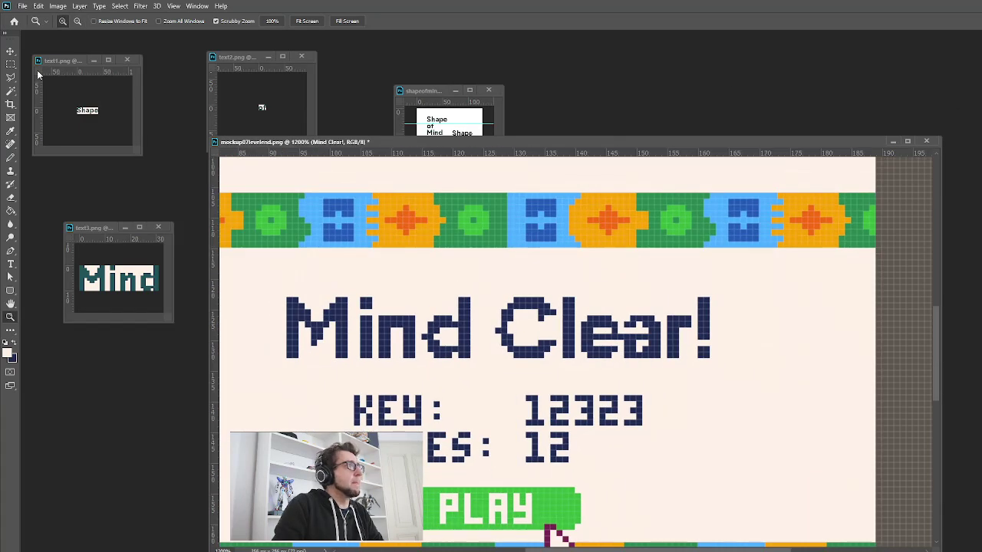
pyautogui.click(10, 64)
pyautogui.moveTo(500, 285); pyautogui.dragTo(262, 355)
pyautogui.hotkey('ctrl', 'd')
pyautogui.moveTo(280, 279); pyautogui.dragTo(495, 371)
pyautogui.press('Delete')
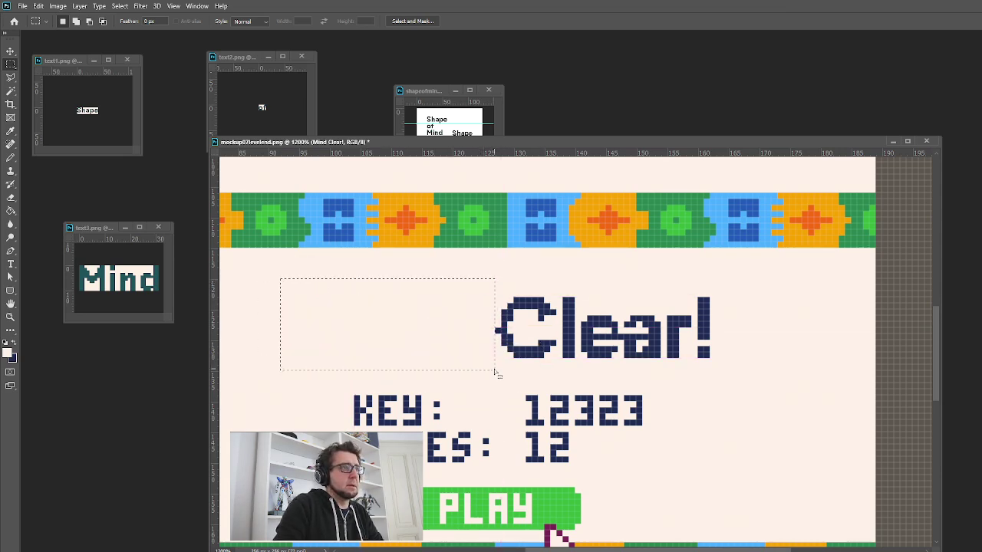
pyautogui.moveTo(581, 305); pyautogui.dragTo(670, 371)
pyautogui.press('Delete')
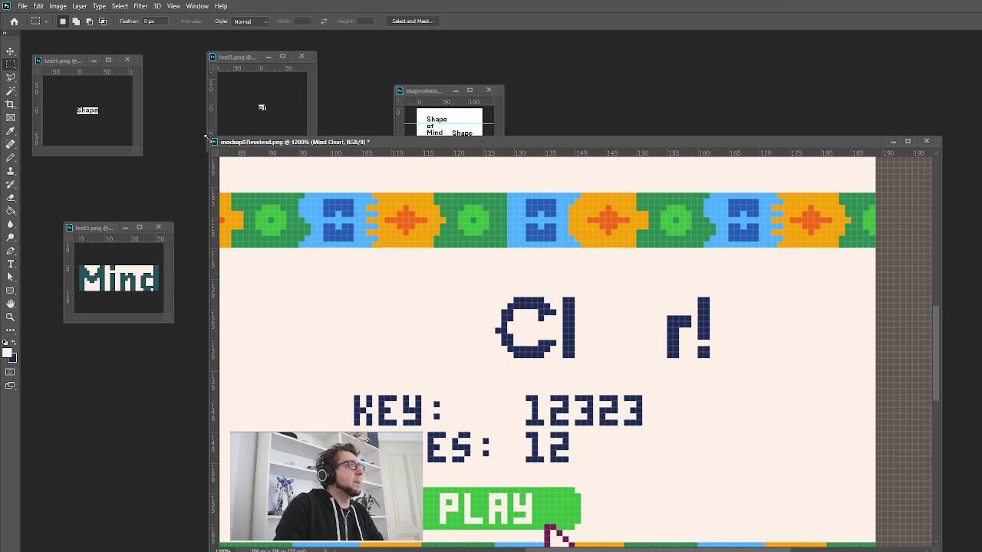
# Zoom text1.png to 1200% and enlarge its window around the Shape lettering
pyautogui.click(10, 317)
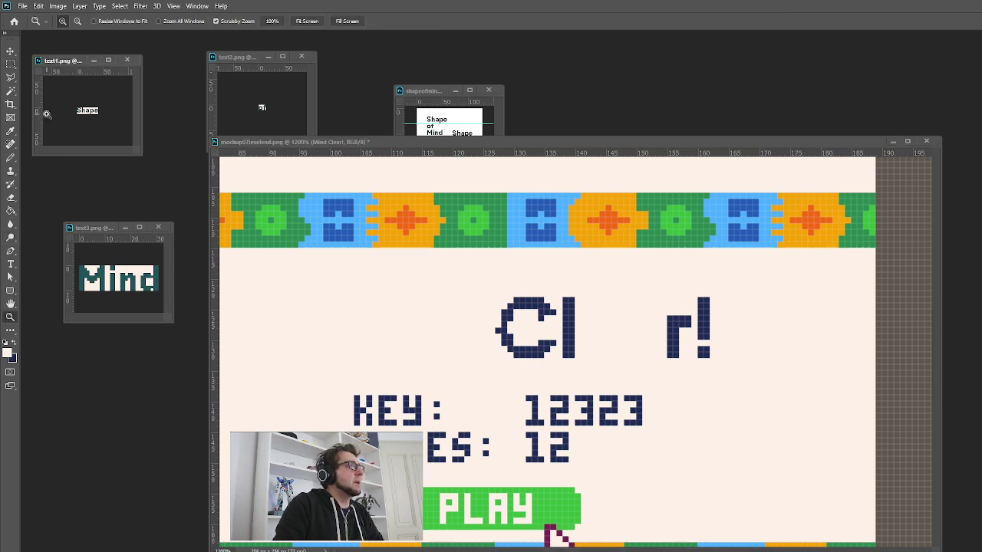
pyautogui.click(94, 108)
pyautogui.moveTo(94, 109); pyautogui.dragTo(266, 208)
pyautogui.moveTo(146, 138); pyautogui.dragTo(153, 138)
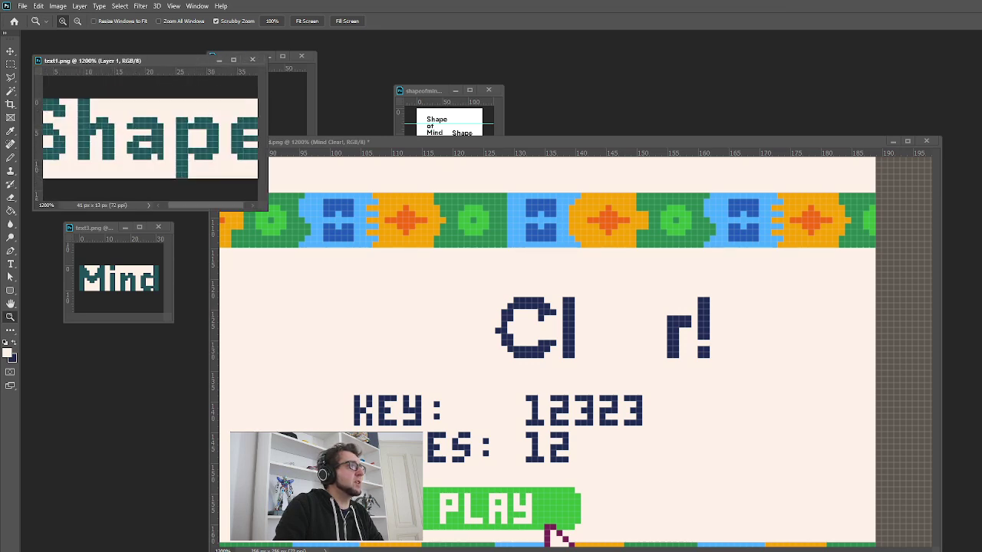
# Copy the letter a from Shape into the mockup and place it just after the l of Clear!, on the same baseline
pyautogui.click(10, 64)
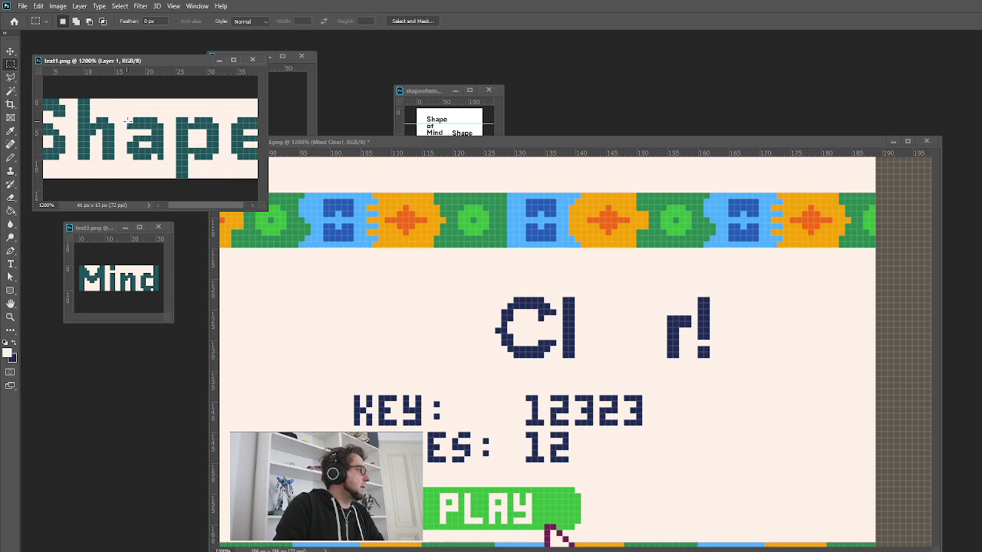
pyautogui.moveTo(127, 117); pyautogui.dragTo(163, 160)
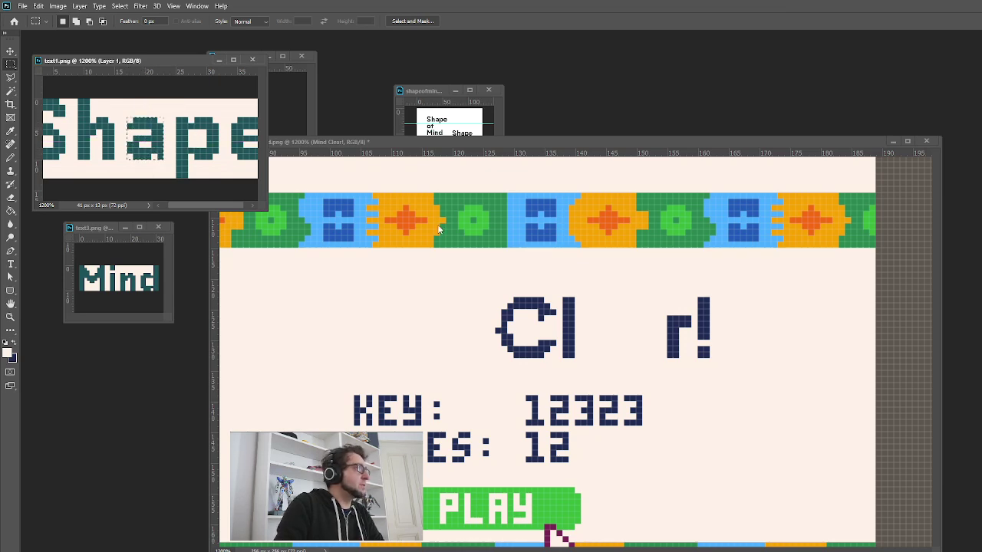
pyautogui.click(593, 145)
pyautogui.hotkey('ctrl', 'v')
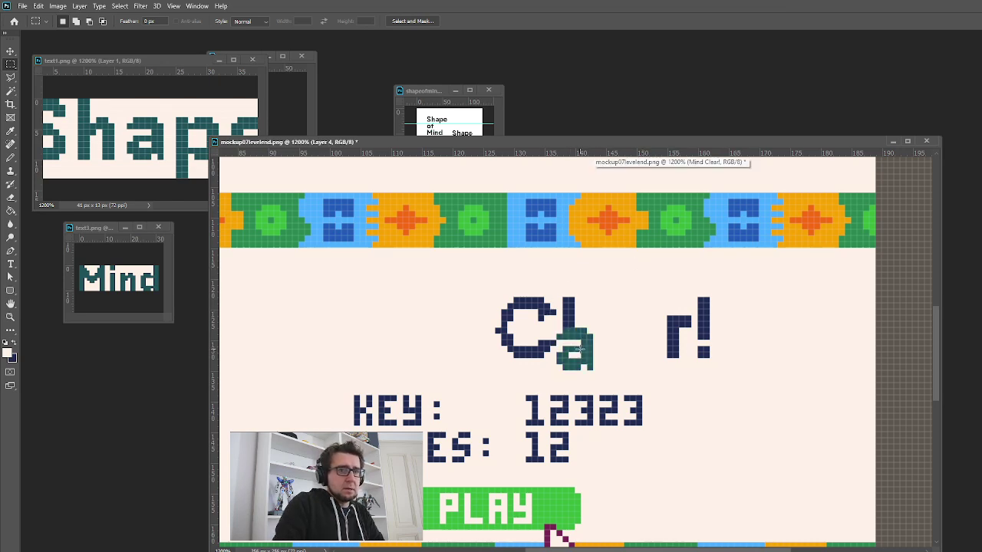
pyautogui.press('v')
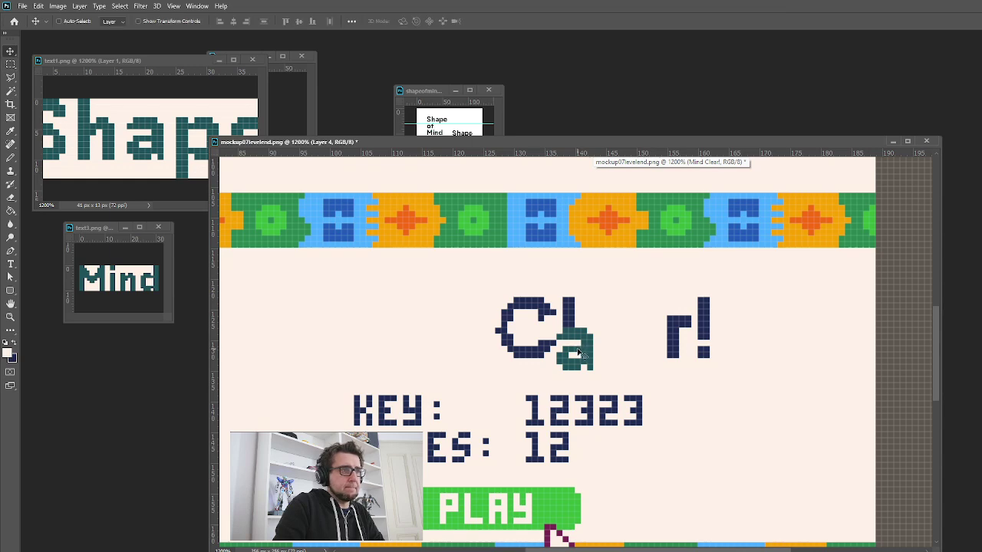
pyautogui.moveTo(581, 350); pyautogui.dragTo(604, 336)
pyautogui.press('Left')
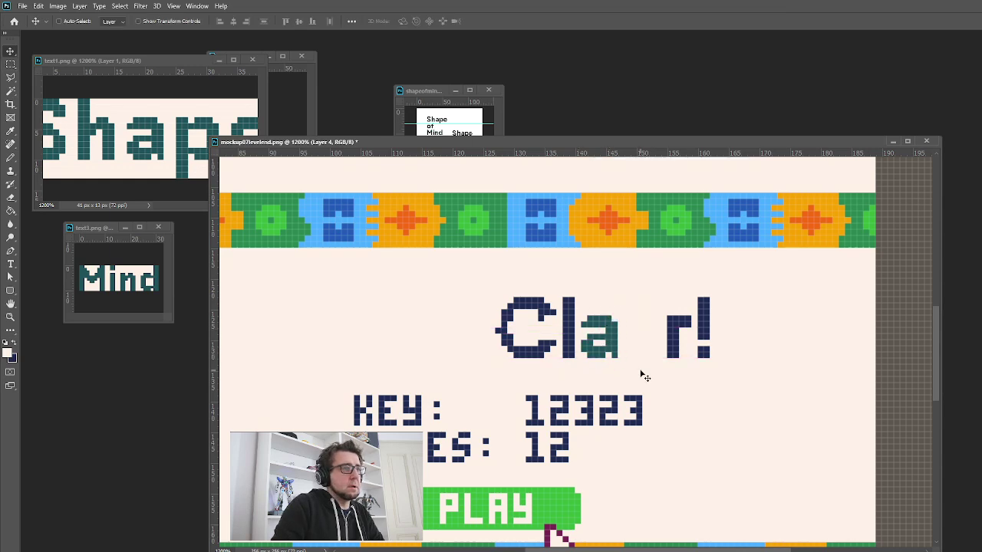
pyautogui.press('Right')
# Copy the letter e from Shape into the mockup and place it on the title's baseline between the a and the r
pyautogui.click(75, 110)
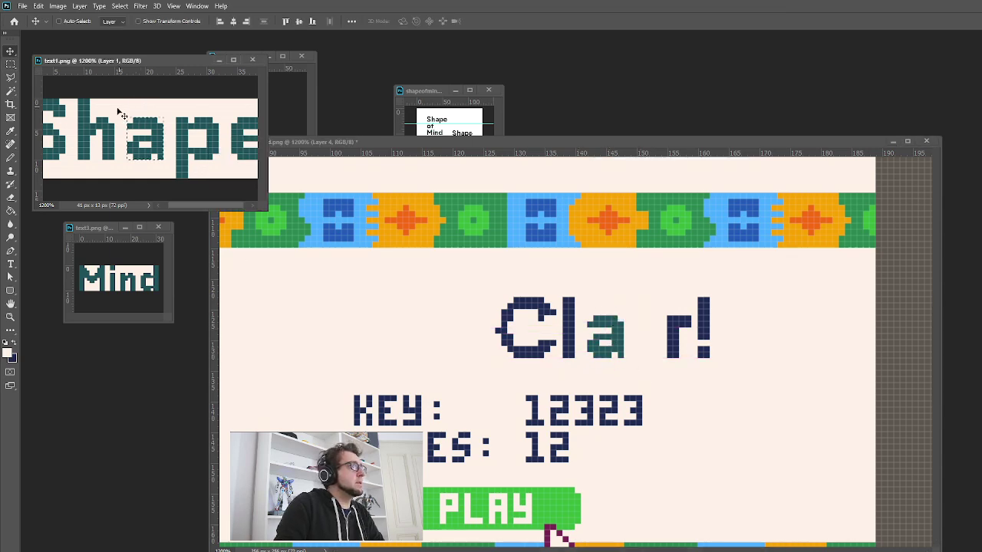
pyautogui.moveTo(214, 135); pyautogui.dragTo(198, 134)
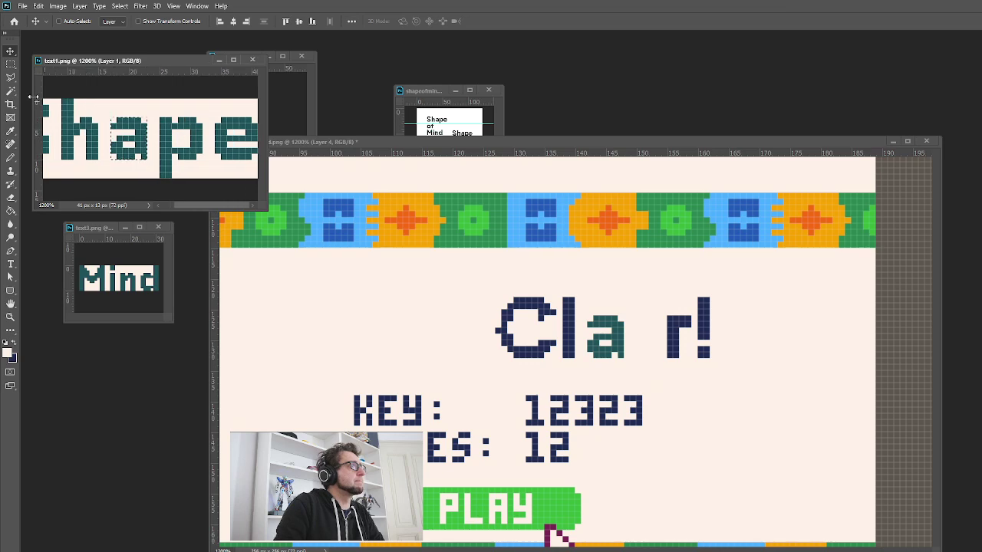
pyautogui.click(9, 64)
pyautogui.moveTo(216, 118); pyautogui.dragTo(259, 155)
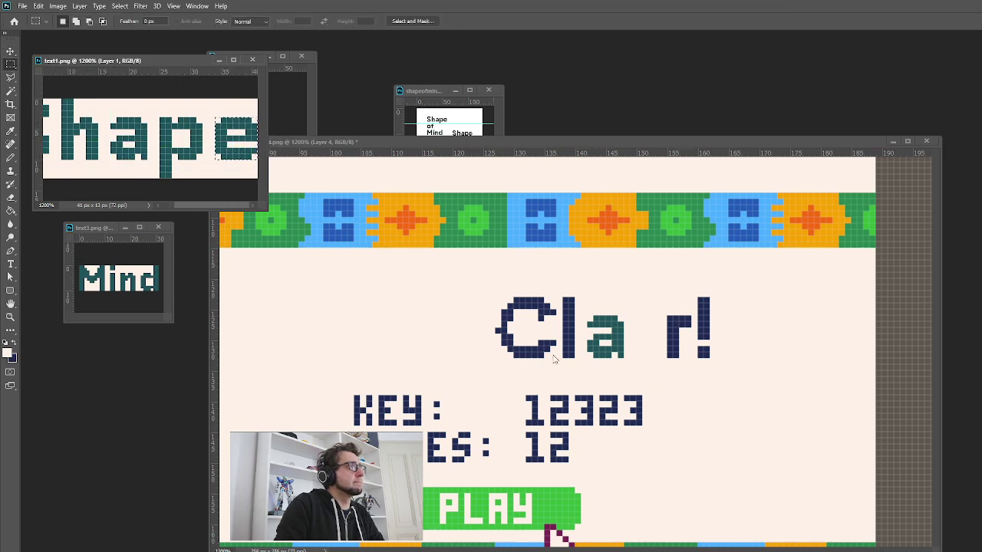
pyautogui.click(651, 421)
pyautogui.hotkey('ctrl', 'v')
pyautogui.press('v')
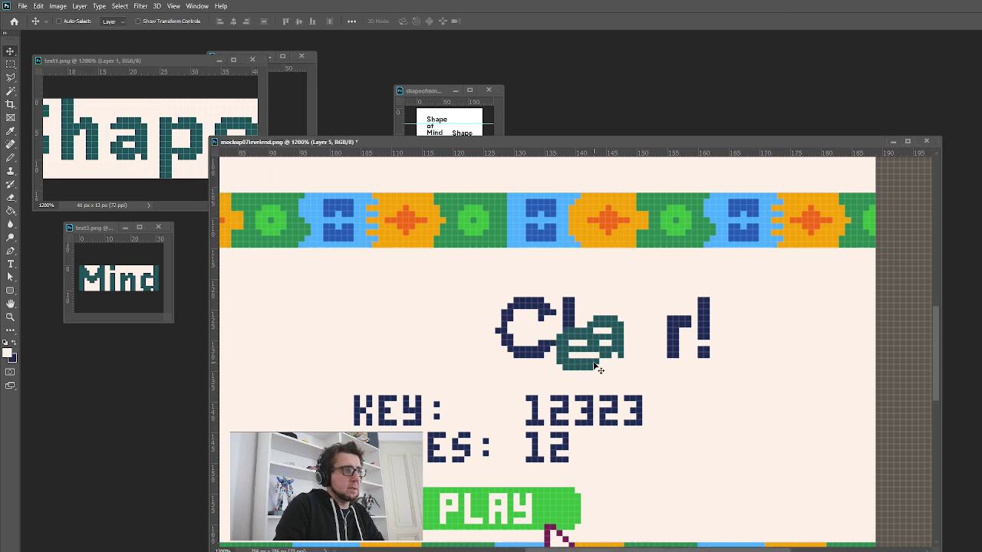
pyautogui.moveTo(595, 368); pyautogui.dragTo(645, 358)
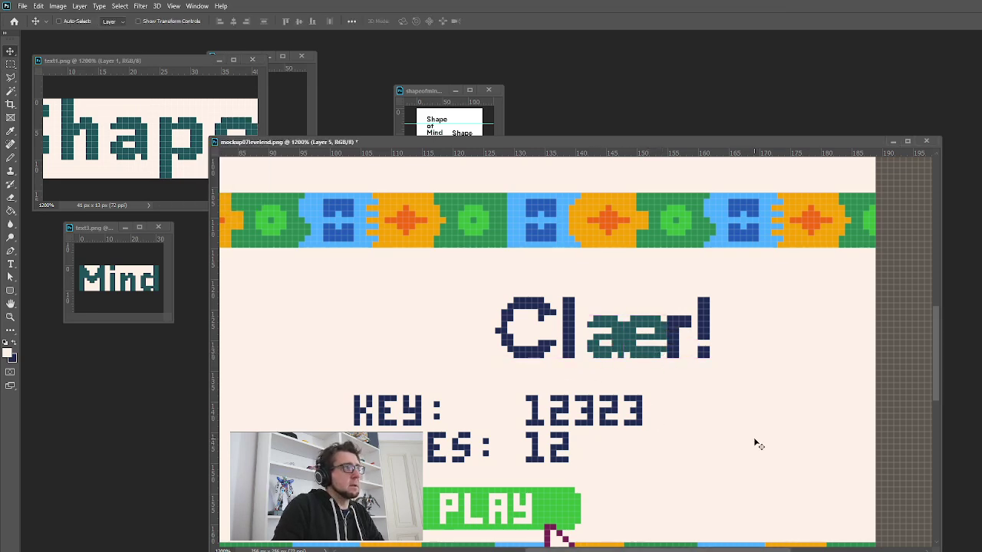
# Reorder the pasted letters so the e follows the l and the a sits between the e and the r
pyautogui.press('Left')
pyautogui.press('Left')
pyautogui.press('Left')
pyautogui.press('Left')
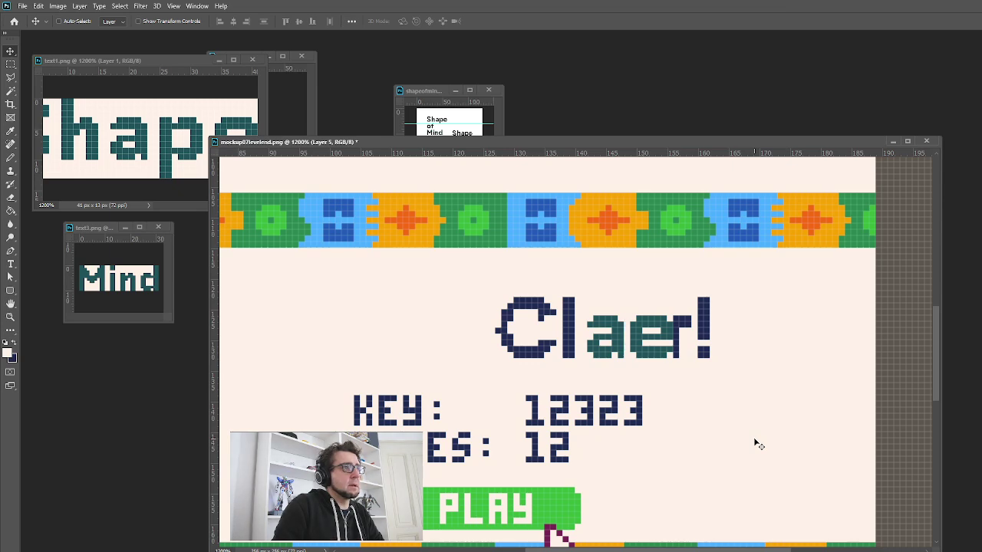
pyautogui.press('Left')
pyautogui.press('Left')
pyautogui.press('Left')
pyautogui.press('Left')
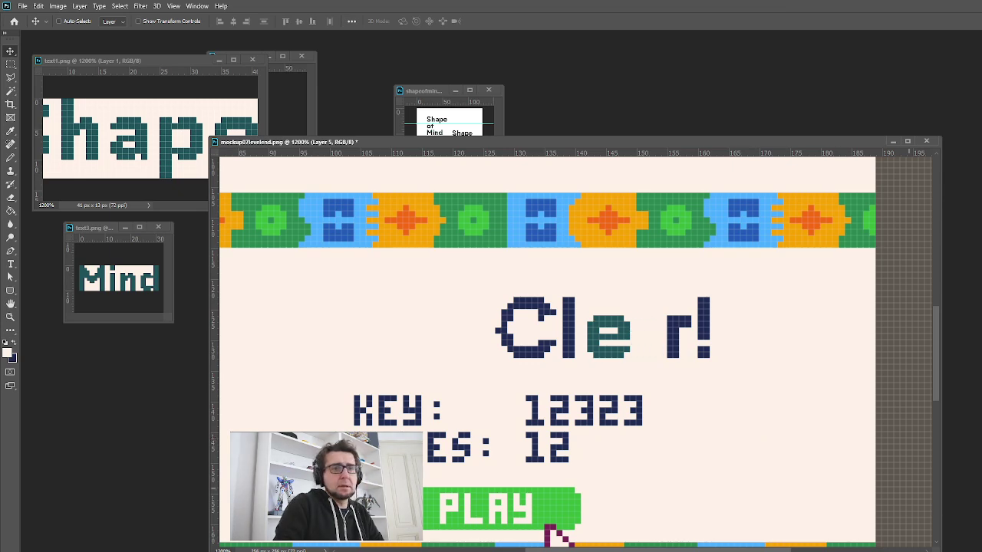
pyautogui.moveTo(628, 349); pyautogui.dragTo(679, 352)
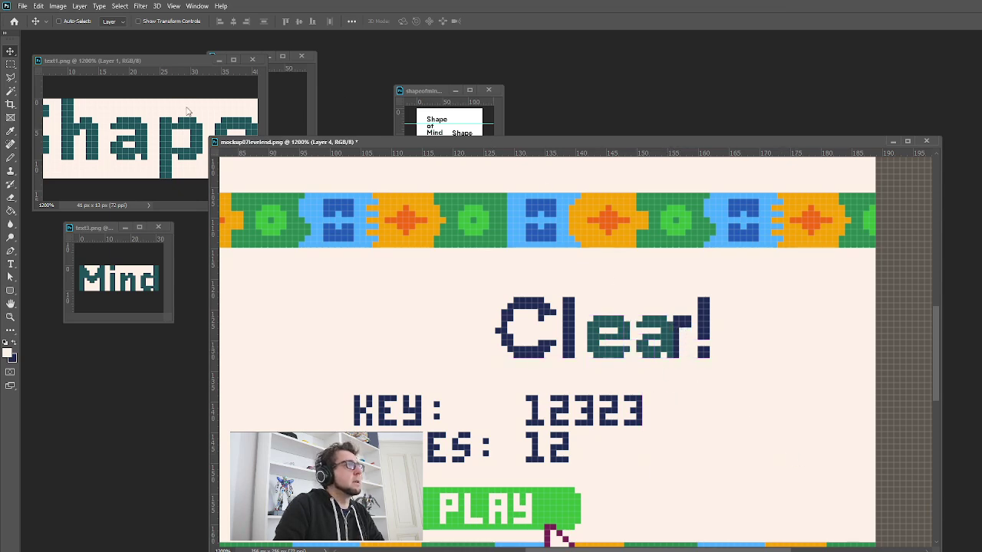
# Rearrange the text1 and text3 windows, enlarge text3.png at 1600%, and zoom in on the word of in text2.png
pyautogui.click(432, 102)
pyautogui.moveTo(147, 62); pyautogui.dragTo(191, 277)
pyautogui.moveTo(138, 228); pyautogui.dragTo(148, 123)
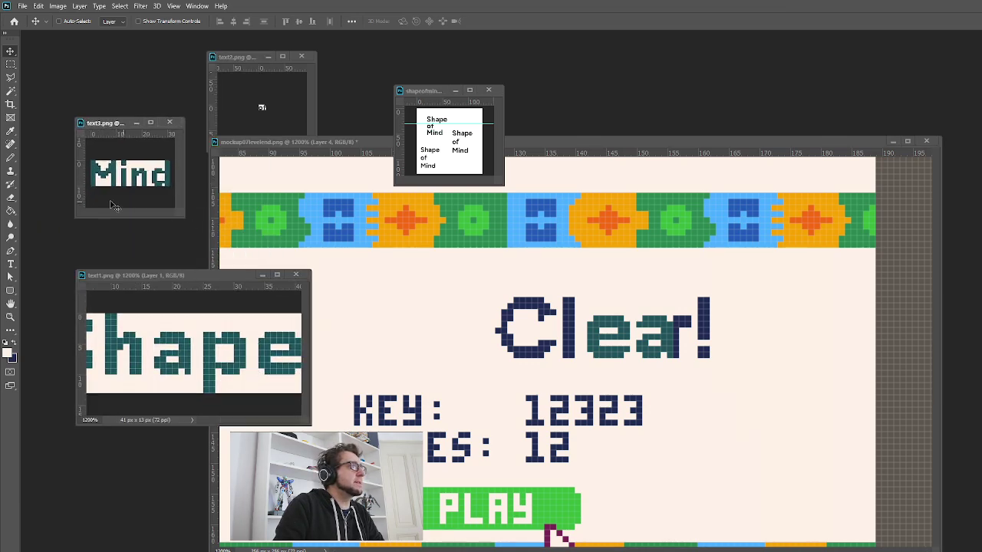
pyautogui.click(10, 330)
pyautogui.click(10, 316)
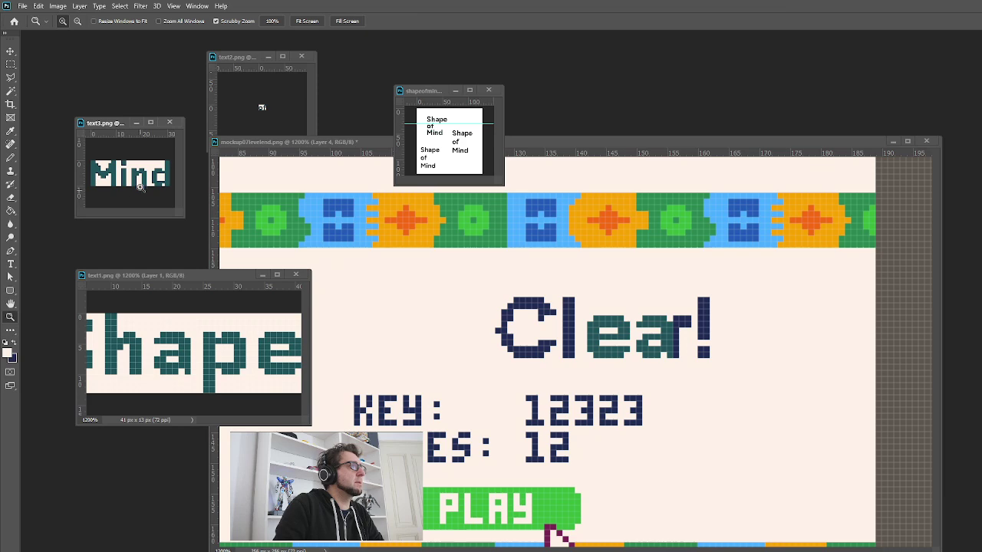
pyautogui.click(131, 182)
pyautogui.click(130, 182)
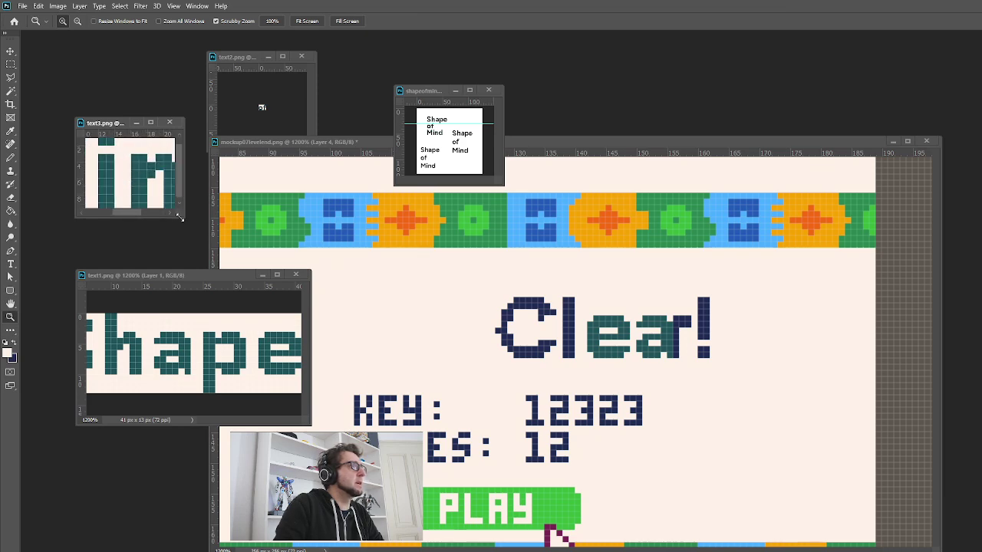
pyautogui.moveTo(183, 217); pyautogui.dragTo(370, 297)
pyautogui.moveTo(262, 105)
pyautogui.mouseDown()
pyautogui.moveTo(275, 115)
pyautogui.moveTo(281, 103)
pyautogui.mouseUp()
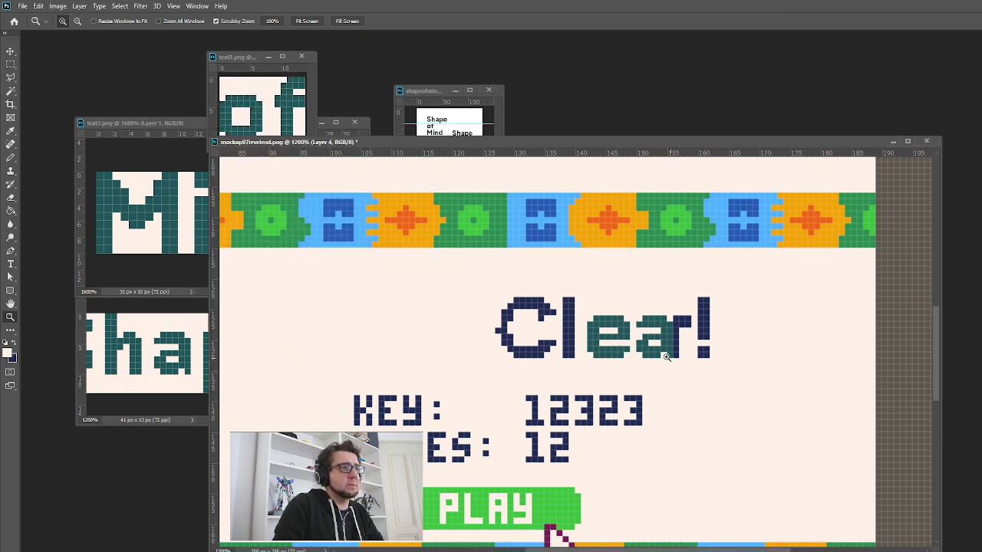
# Make the Mind Clear! layer active and shift its letter C one pixel left
pyautogui.click(653, 358)
pyautogui.hotkey('alt', ']')
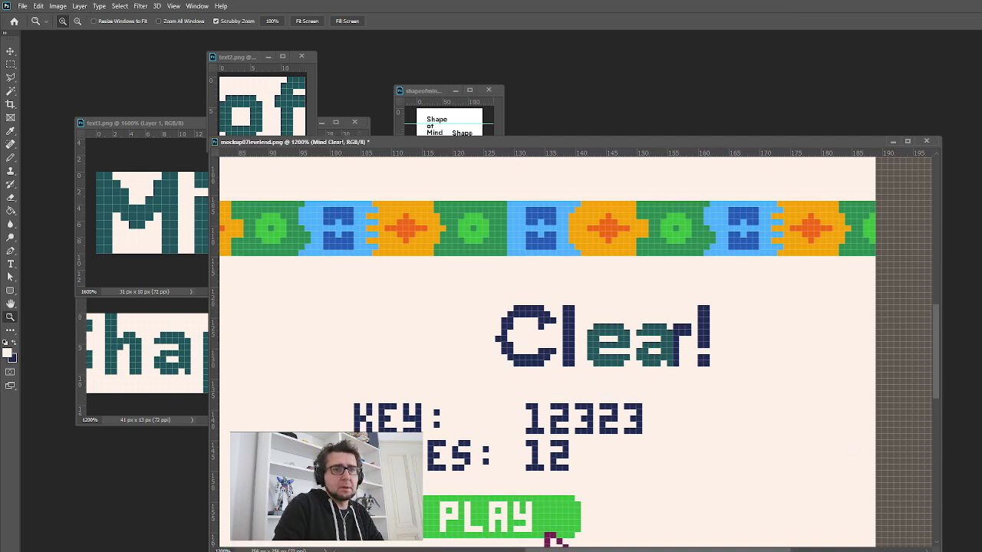
pyautogui.hotkey('ctrl', ',')
pyautogui.hotkey('ctrl', ',')
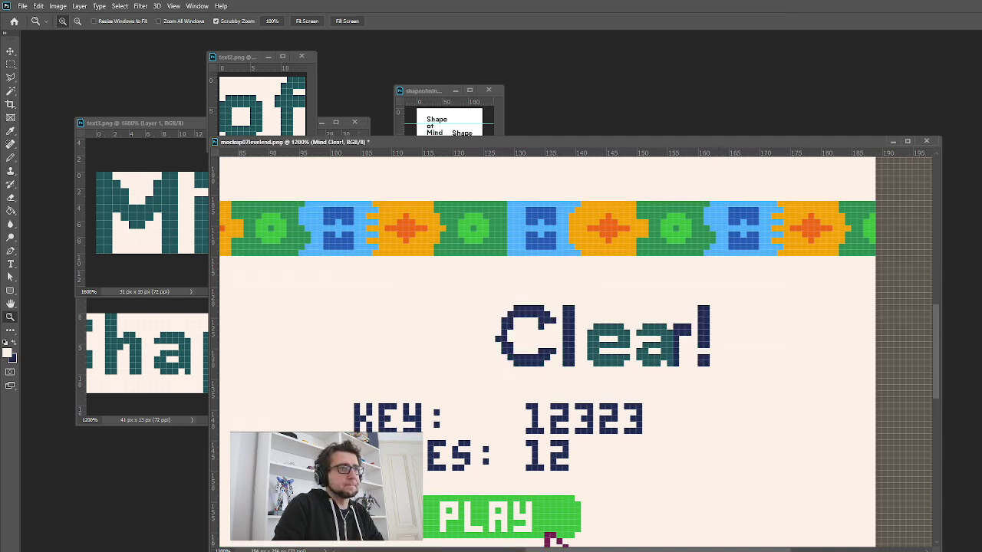
pyautogui.press('m')
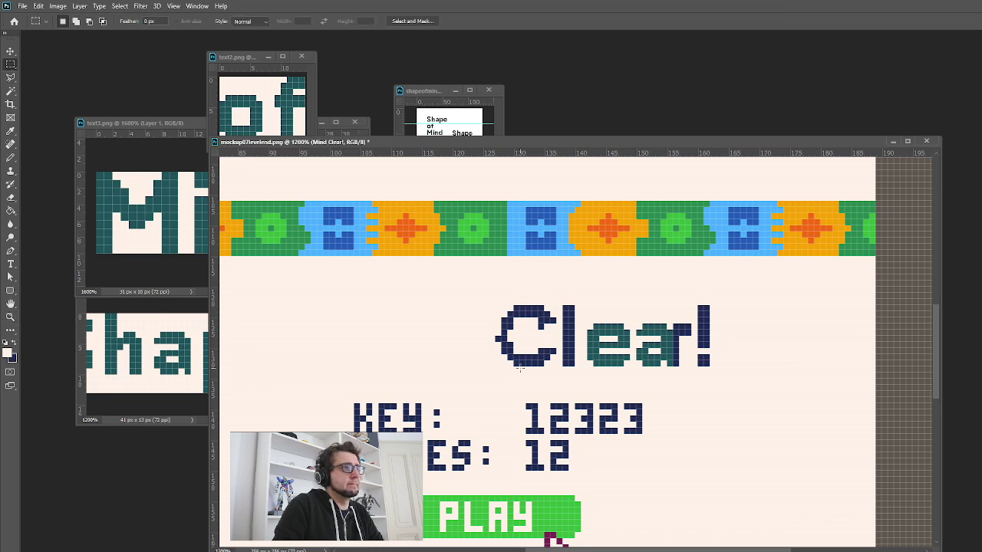
pyautogui.moveTo(556, 300); pyautogui.dragTo(498, 378)
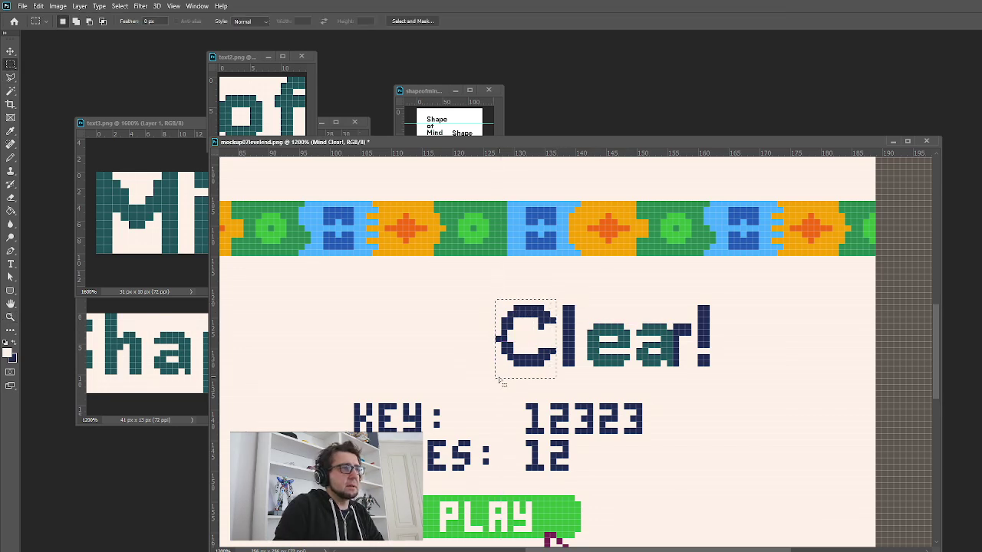
pyautogui.click(10, 51)
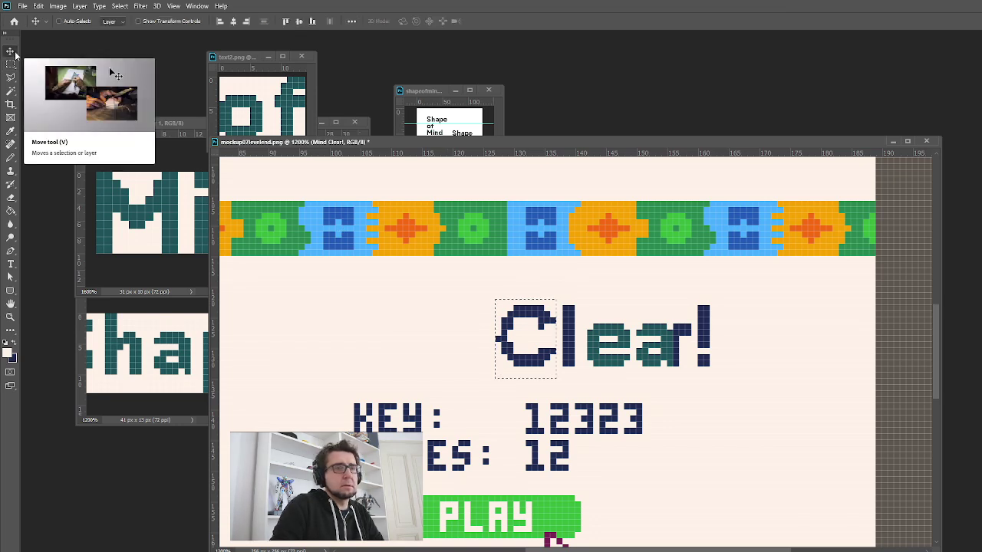
pyautogui.press('Left')
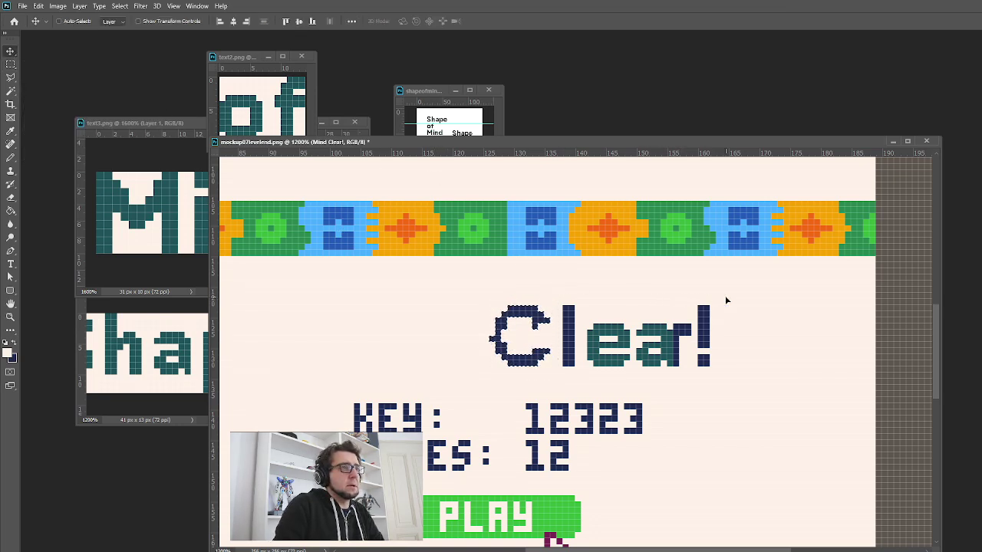
# Shift the r and exclamation mark of Clear! four pixels right, clear of the letter a
pyautogui.click(10, 64)
pyautogui.moveTo(739, 288); pyautogui.dragTo(670, 387)
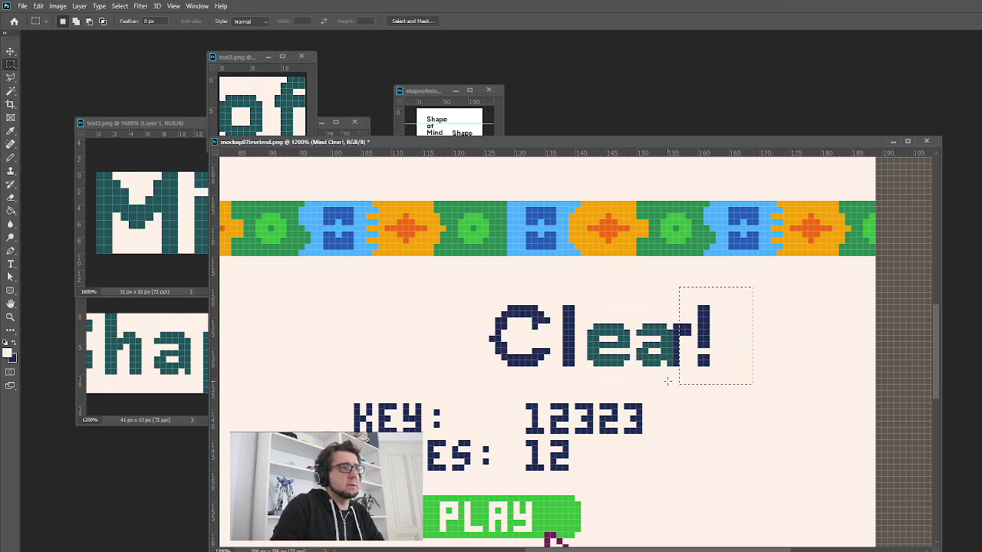
pyautogui.click(10, 51)
pyautogui.press('Right')
pyautogui.press('Right')
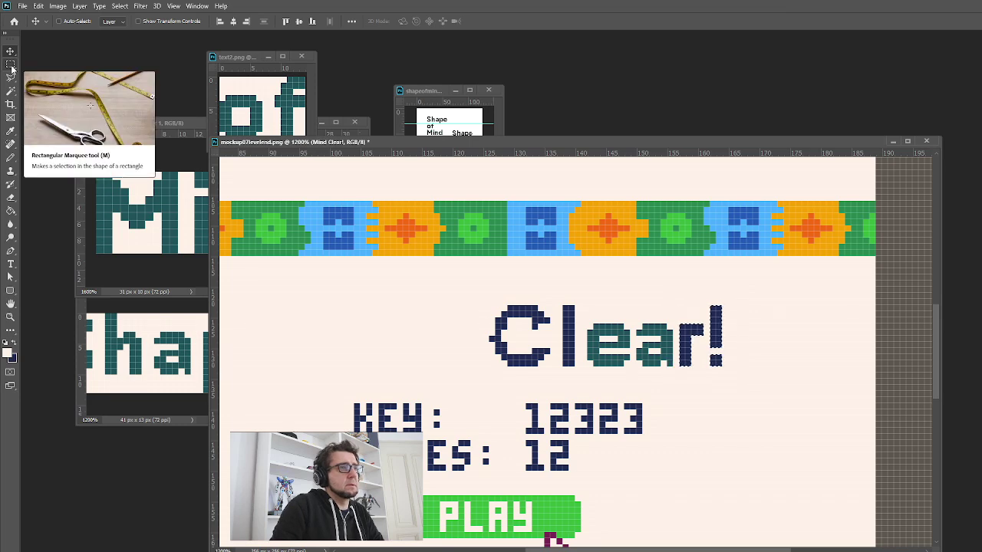
pyautogui.press('Right')
pyautogui.press('Right')
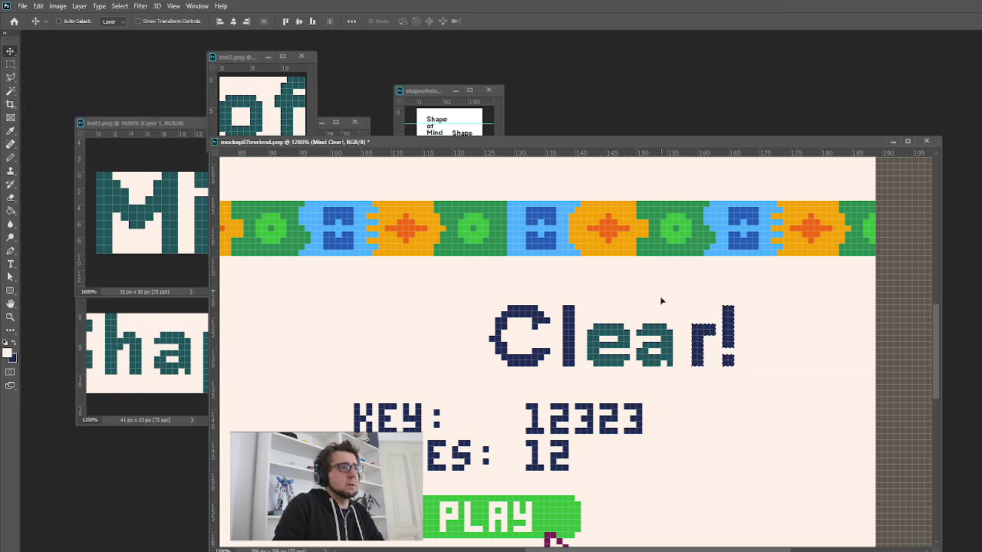
# Name the pasted letter a's layer "a" and, with the selection cleared, shift that letter one pixel right
pyautogui.hotkey('ctrl', 'j')
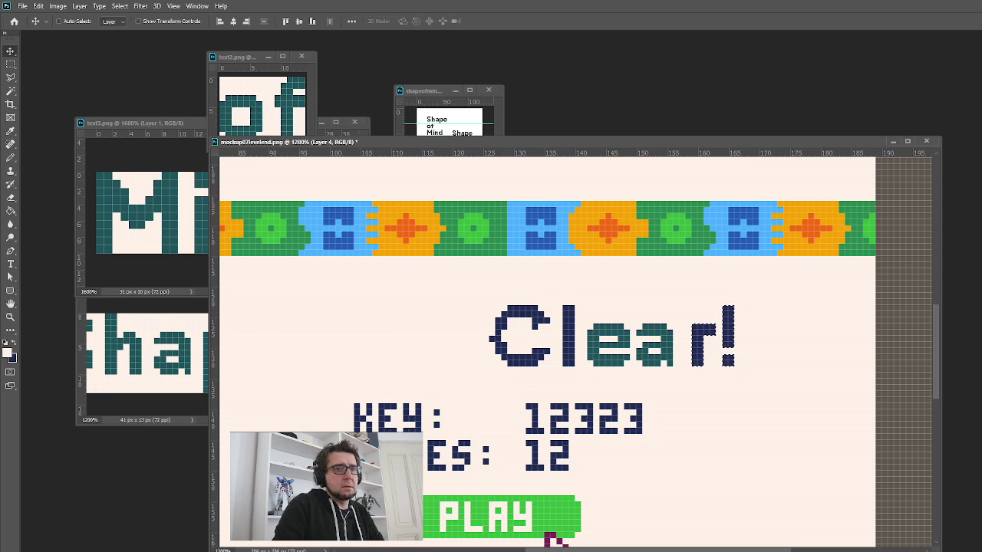
pyautogui.hotkey('ctrl', ',')
pyautogui.hotkey('ctrl', ',')
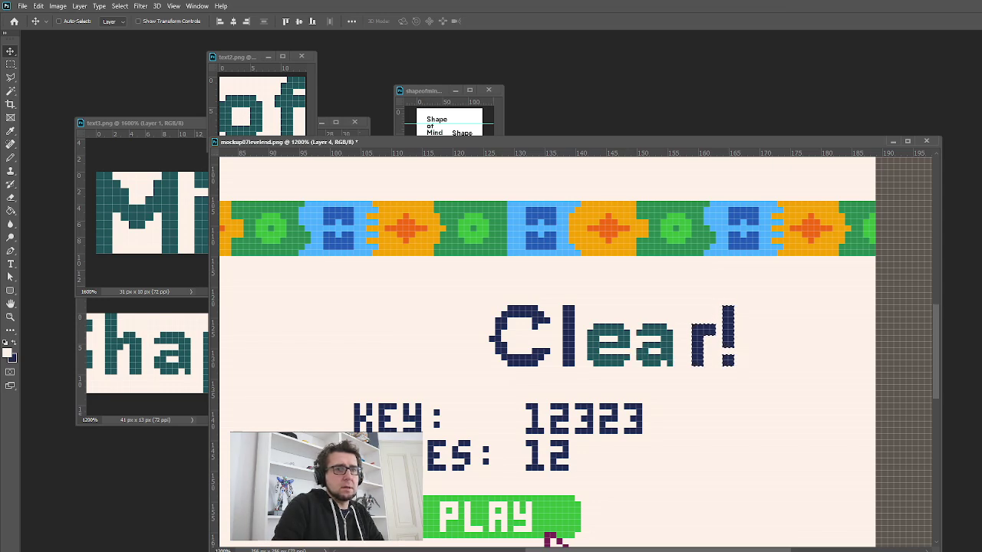
pyautogui.write('a')
pyautogui.press('Return')
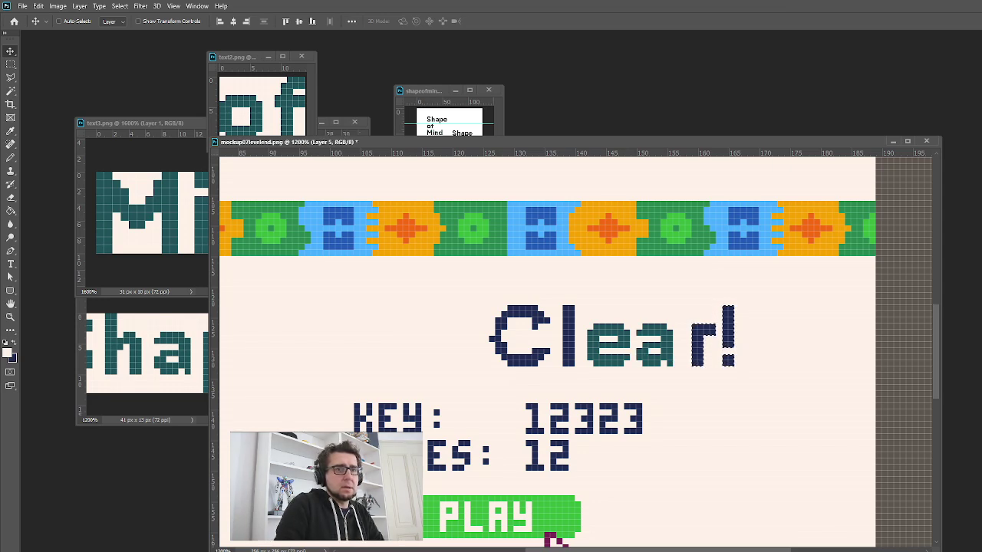
pyautogui.click(120, 6)
pyautogui.click(134, 29)
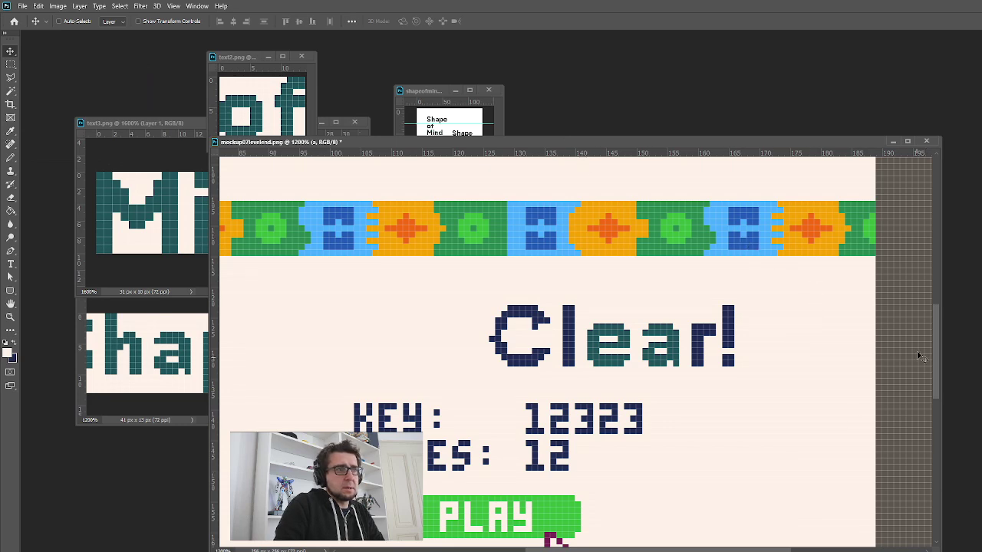
# Select the exclamation mark of Clear!, activate the Mind Clear! layer and shift the mark one pixel right
pyautogui.click(12, 66)
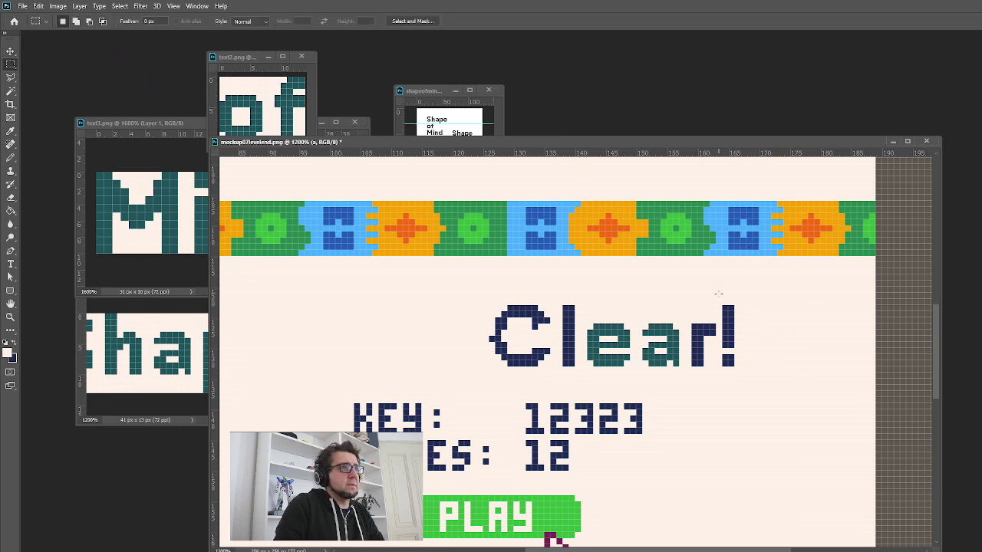
pyautogui.moveTo(720, 289); pyautogui.dragTo(772, 379)
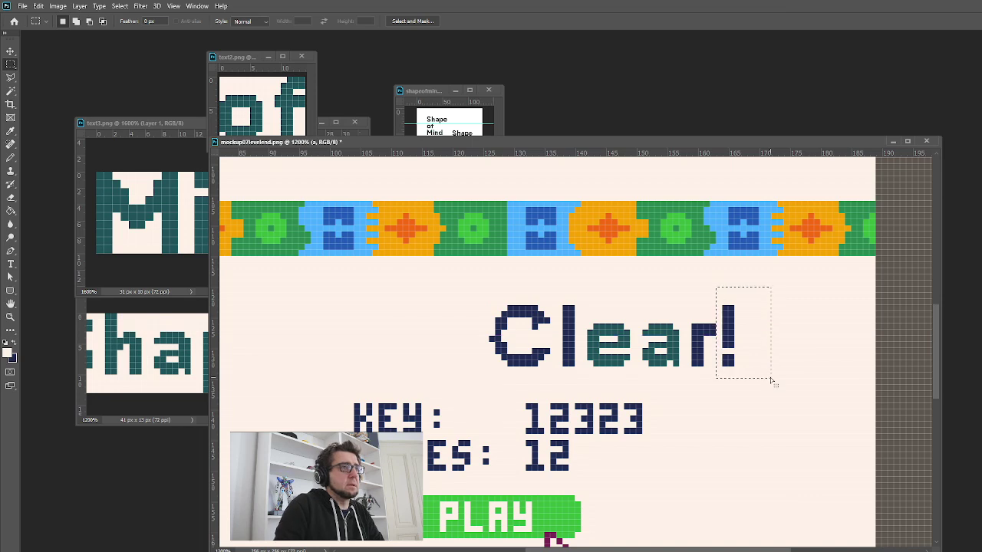
pyautogui.click(11, 52)
pyautogui.press('Right')
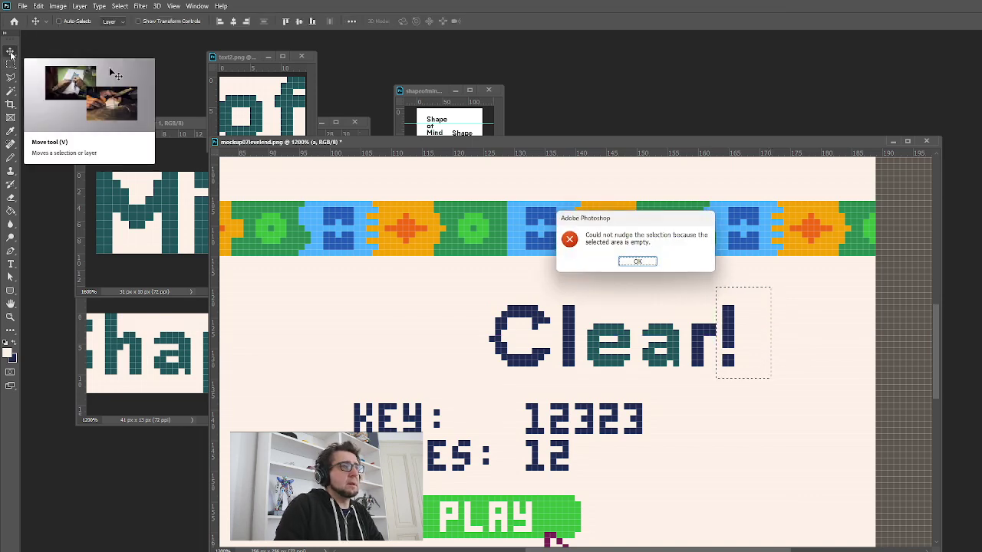
pyautogui.press('Return')
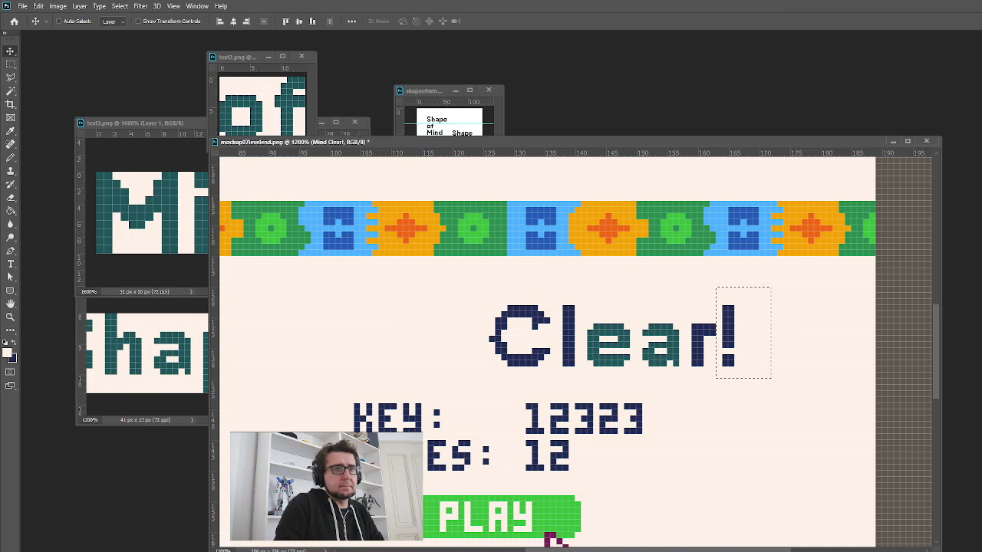
pyautogui.press('Right')
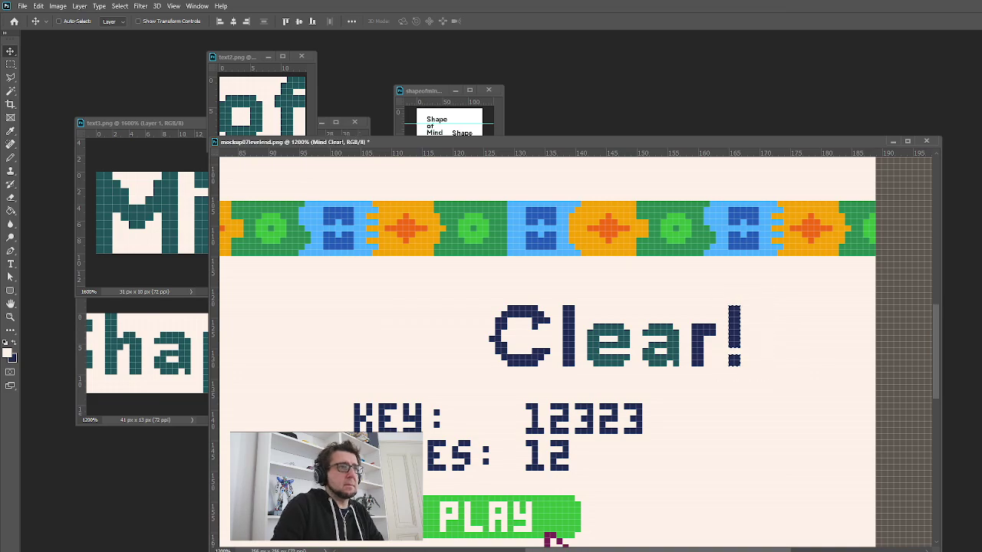
# Copy the word Mind from text3.png into mockup07levelend.png and place it in line just before Clear!
pyautogui.click(10, 317)
pyautogui.keyDown('alt'); pyautogui.click(450, 340); pyautogui.keyUp('alt')
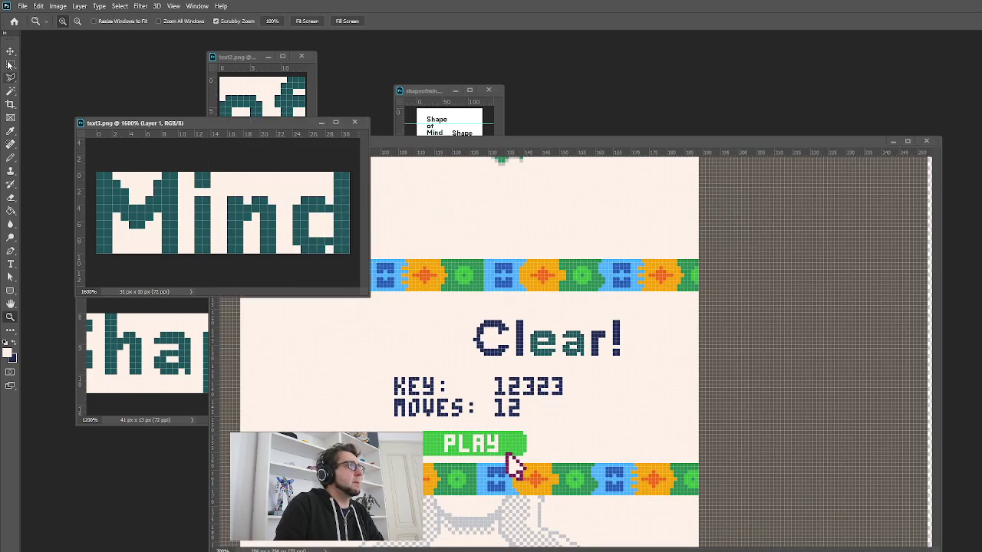
pyautogui.click(10, 50)
pyautogui.moveTo(181, 163); pyautogui.dragTo(418, 327)
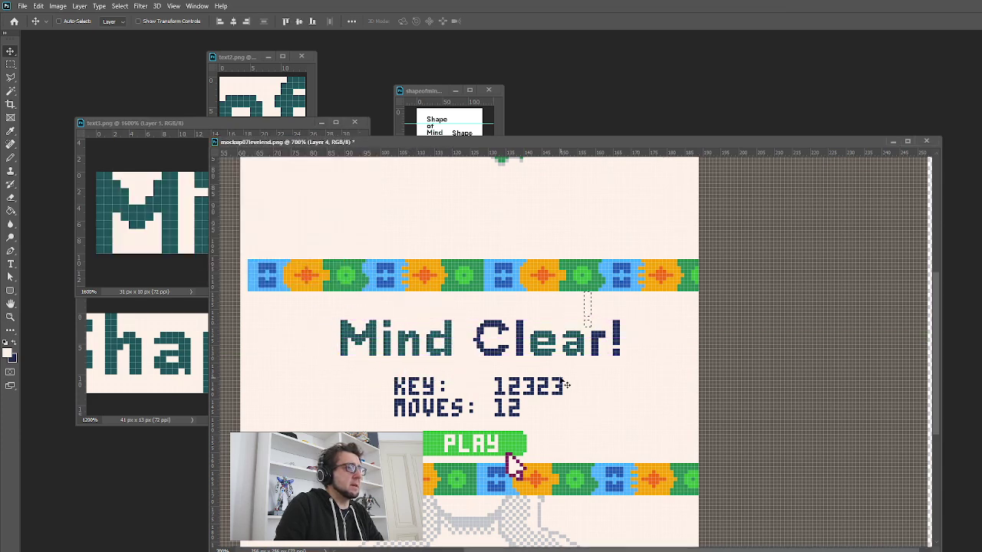
# Examine the Mind Clear! title's letter spacing, size and position within the level-end mockup, both as a whole and up close
pyautogui.click(10, 317)
pyautogui.keyDown('alt'); pyautogui.click(399, 337); pyautogui.keyUp('alt')
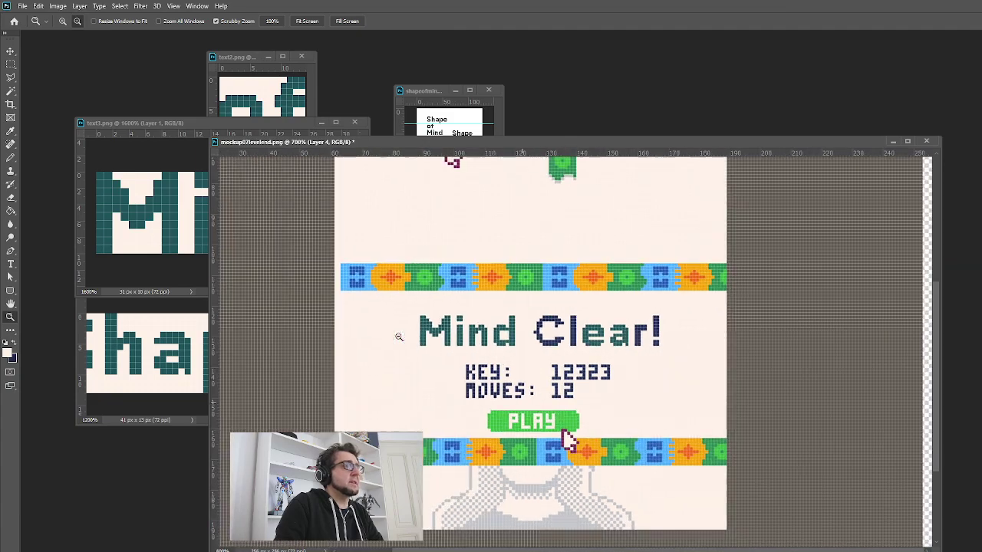
pyautogui.keyDown('alt'); pyautogui.click(399, 337); pyautogui.keyUp('alt')
pyautogui.keyDown('alt'); pyautogui.click(399, 336); pyautogui.keyUp('alt')
pyautogui.keyDown('alt'); pyautogui.click(399, 337); pyautogui.keyUp('alt')
pyautogui.keyDown('alt'); pyautogui.click(399, 337); pyautogui.keyUp('alt')
pyautogui.keyDown('alt'); pyautogui.click(398, 335); pyautogui.keyUp('alt')
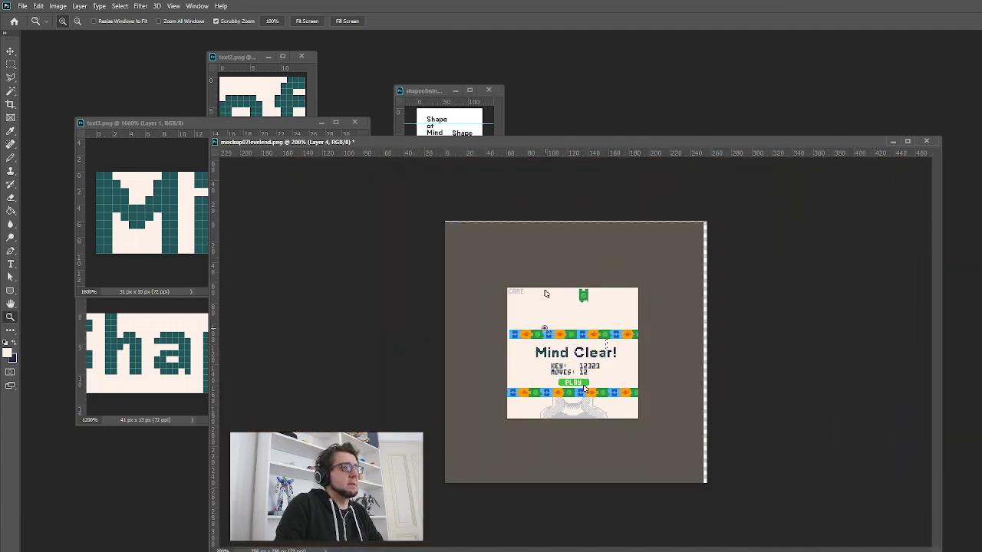
pyautogui.moveTo(575, 352); pyautogui.dragTo(729, 319)
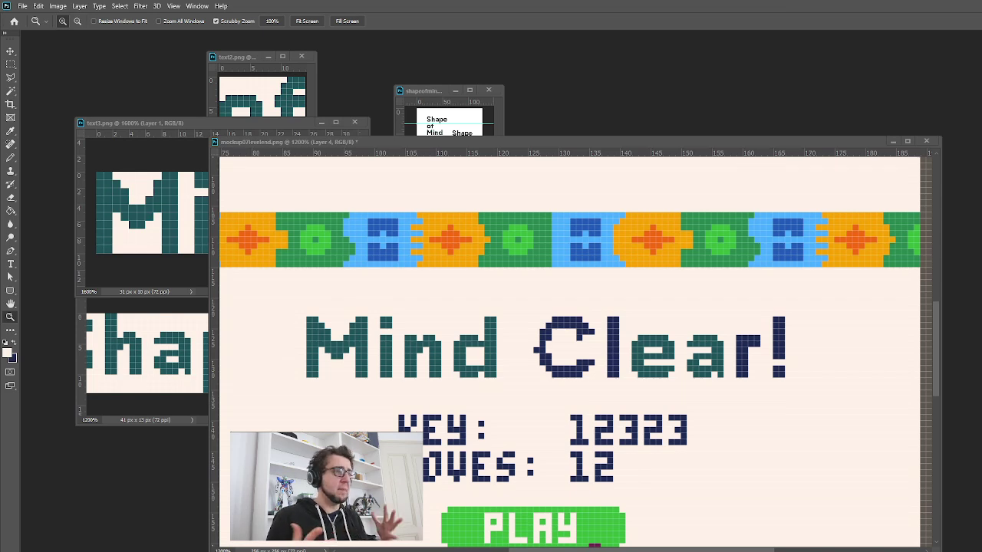
pyautogui.scroll(-1, 603, 383)
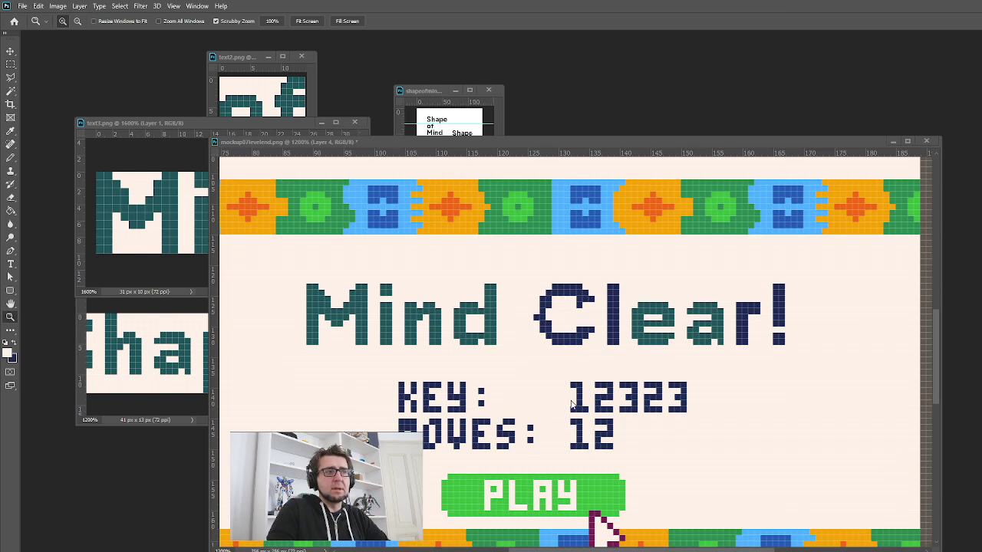
pyautogui.scroll(-4, 541, 350)
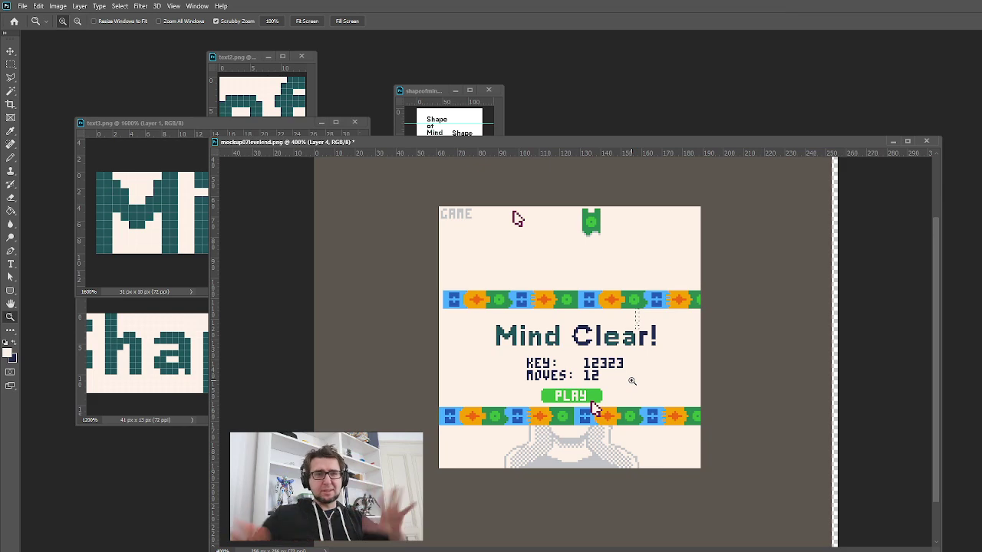
pyautogui.scroll(3, 594, 323)
pyautogui.scroll(-1, 634, 390)
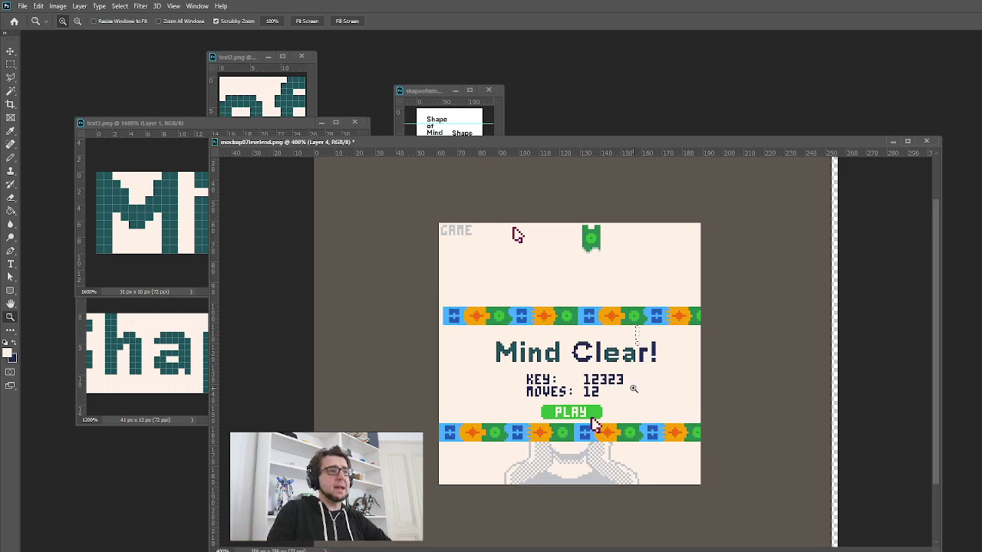
pyautogui.click(634, 388)
pyautogui.click(632, 385)
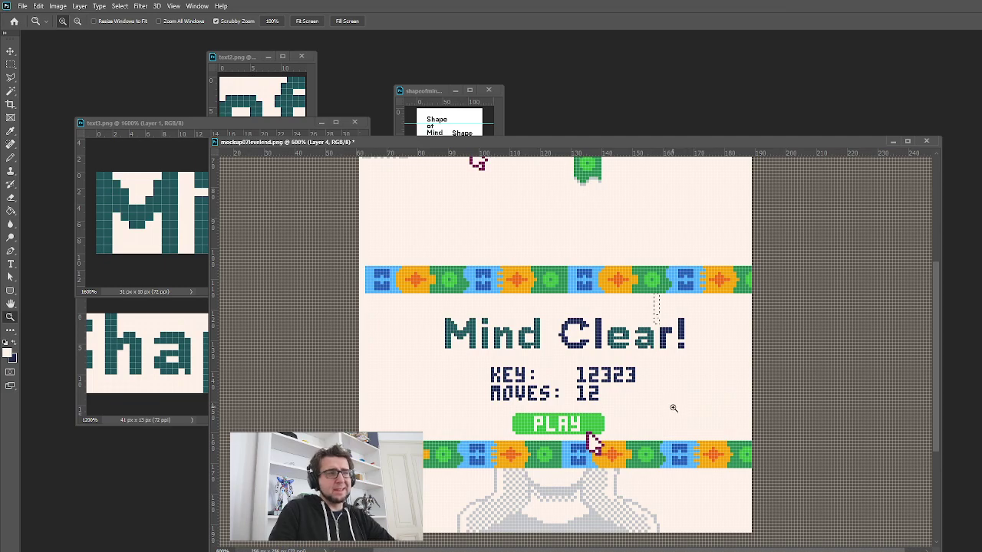
pyautogui.click(636, 373)
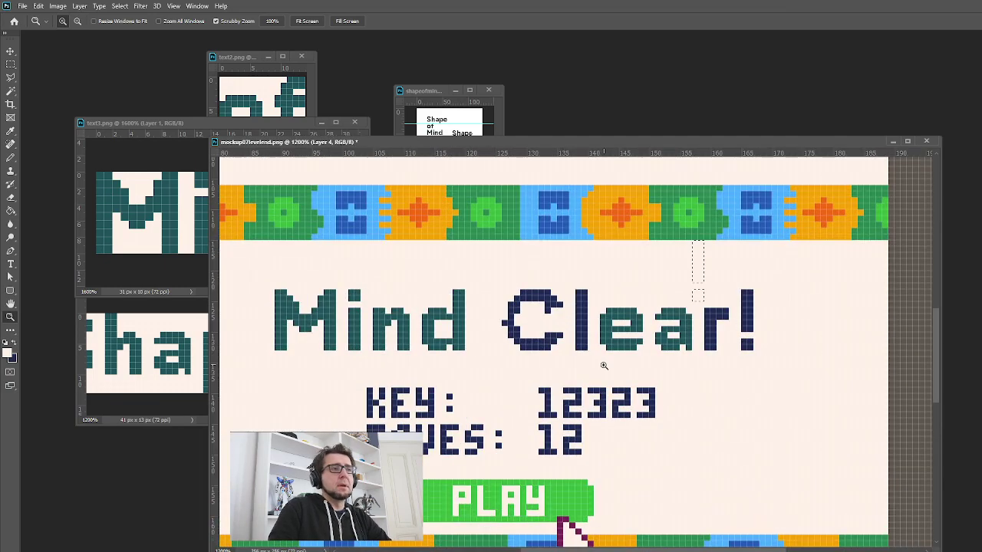
pyautogui.click(621, 367)
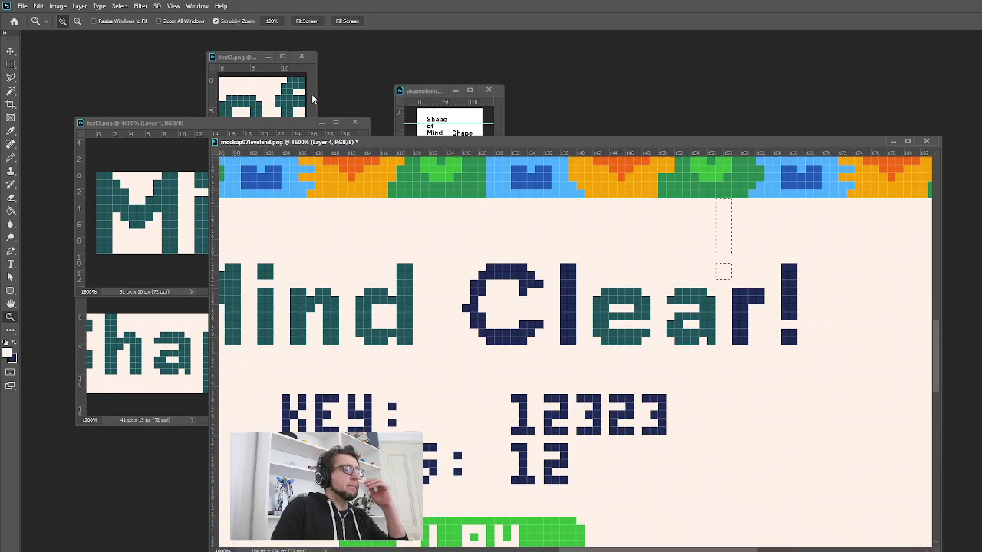
pyautogui.keyDown('alt'); pyautogui.click(583, 438); pyautogui.keyUp('alt')
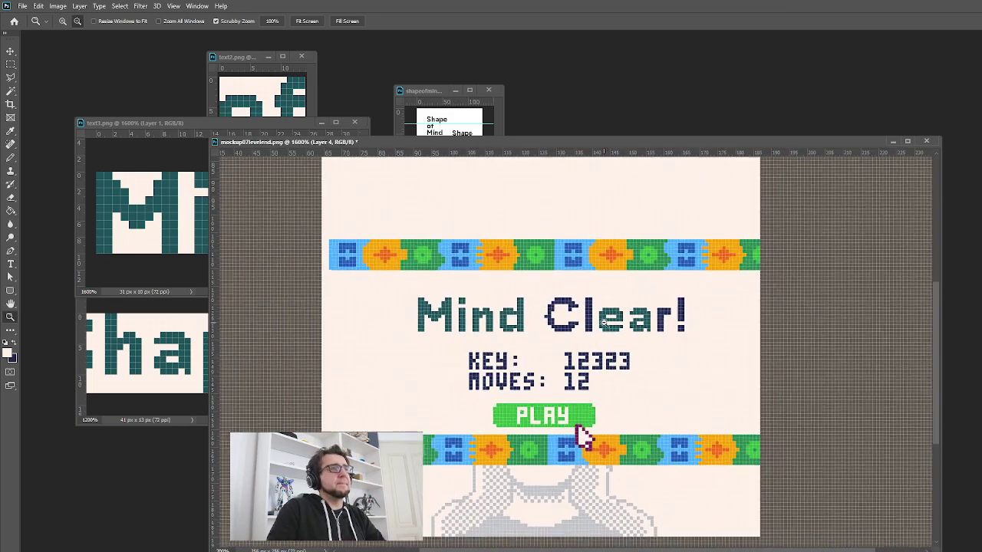
pyautogui.keyDown('alt'); pyautogui.click(603, 322); pyautogui.keyUp('alt')
pyautogui.keyDown('alt'); pyautogui.click(583, 334); pyautogui.keyUp('alt')
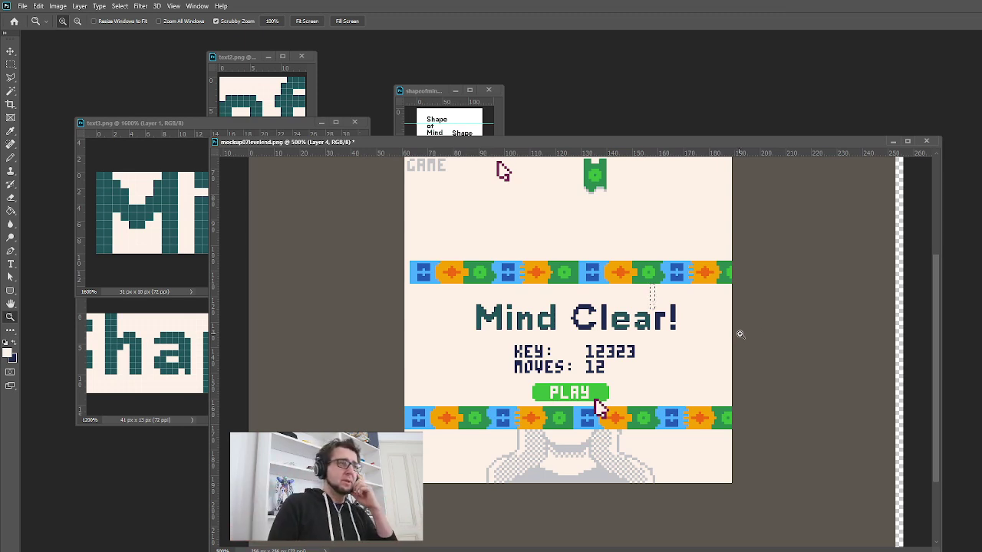
pyautogui.click(729, 364)
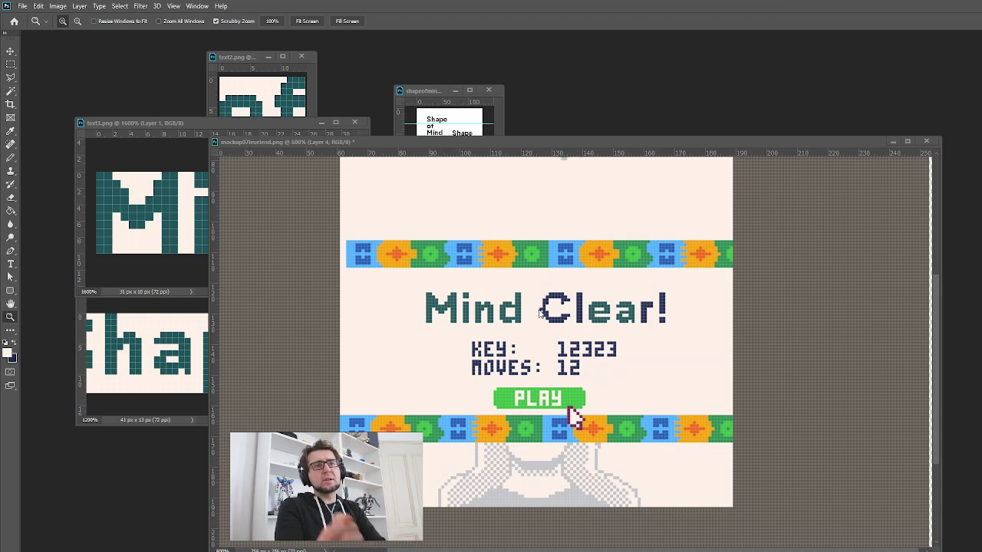
pyautogui.click(586, 296)
pyautogui.click(587, 295)
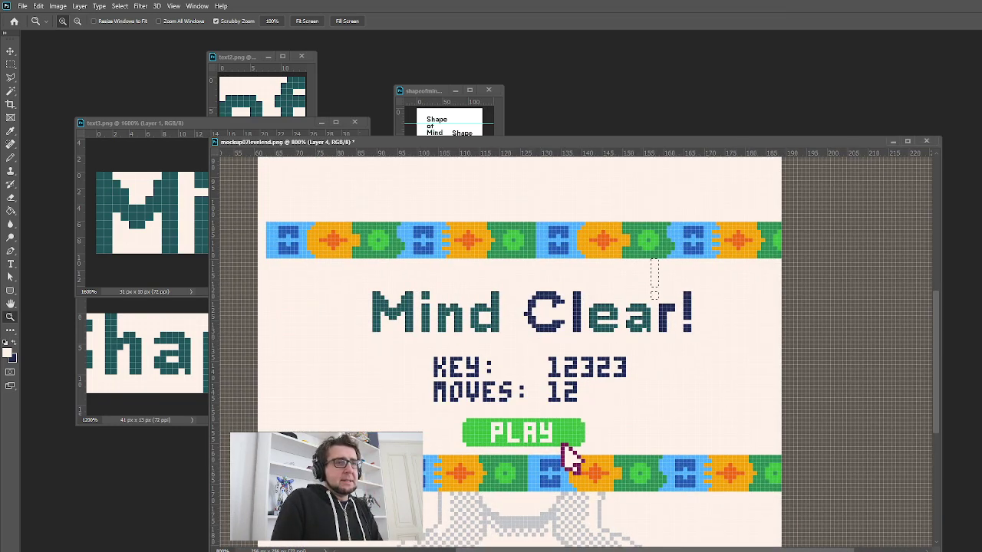
# Merge the pasted Mind layer down into the Mind Clear! layer
pyautogui.hotkey('ctrl', 'e')
pyautogui.scroll(2, 598, 427)
pyautogui.click(723, 383)
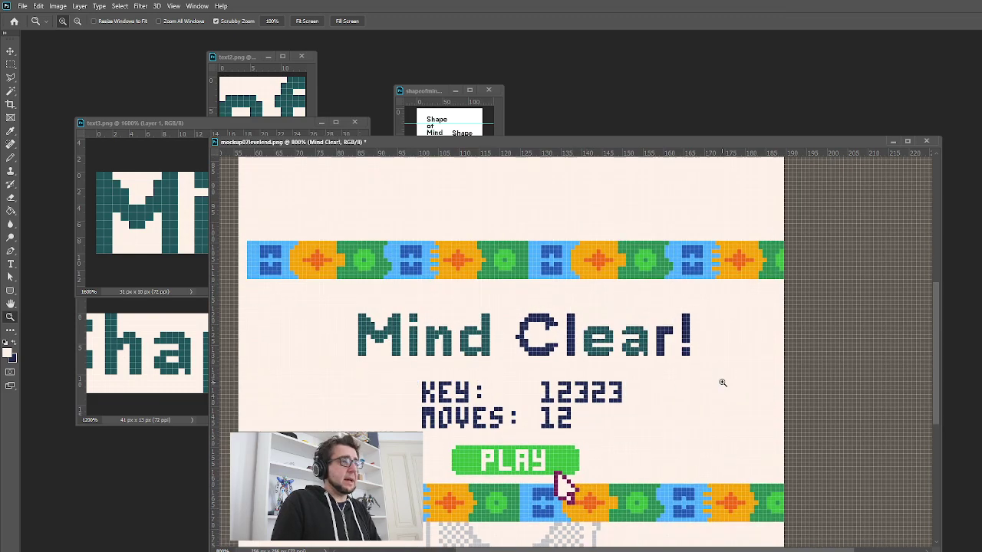
pyautogui.click(657, 335)
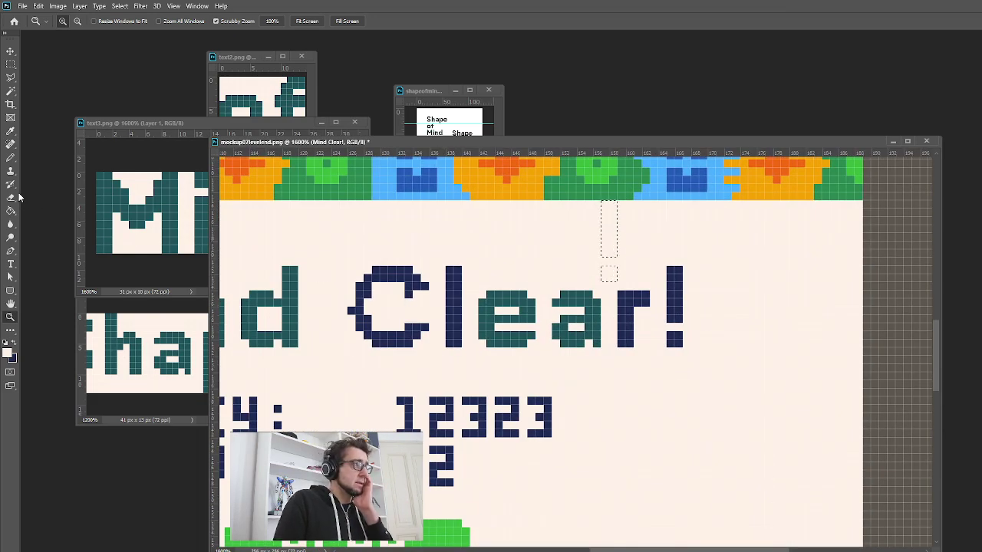
# Clear the selection and fill the navy letters l, exclamation mark, r and C of Clear! with the teal sampled from the letter e
pyautogui.click(11, 211)
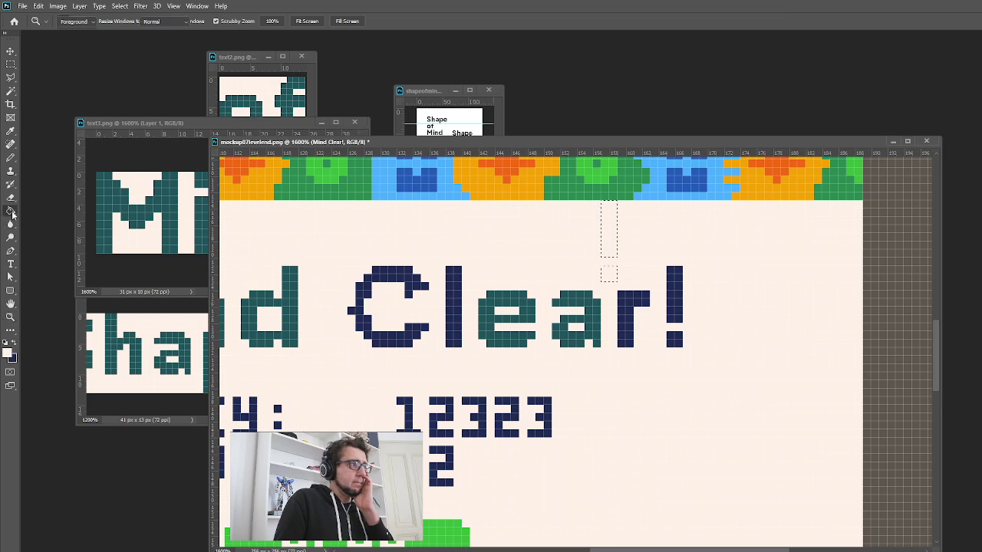
pyautogui.click(11, 132)
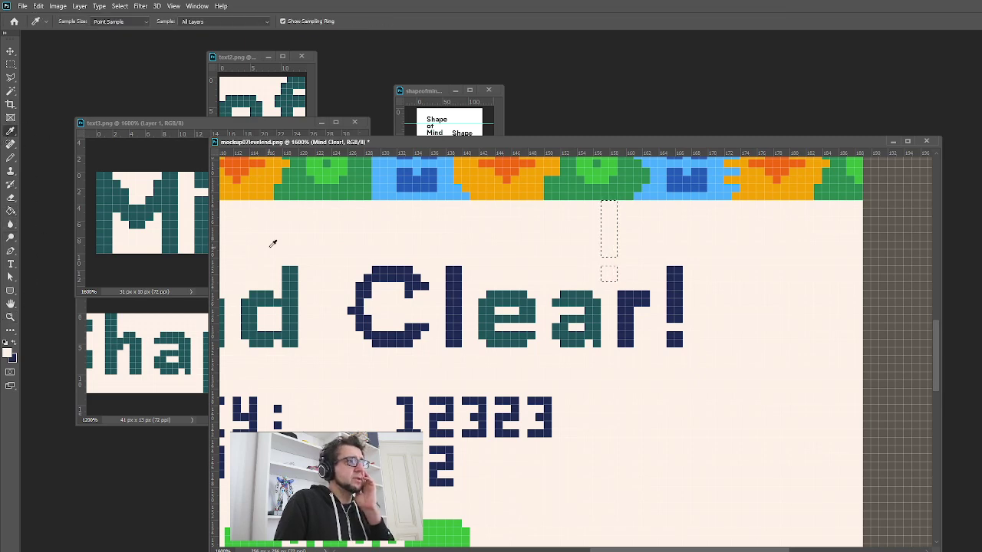
pyautogui.click(510, 295)
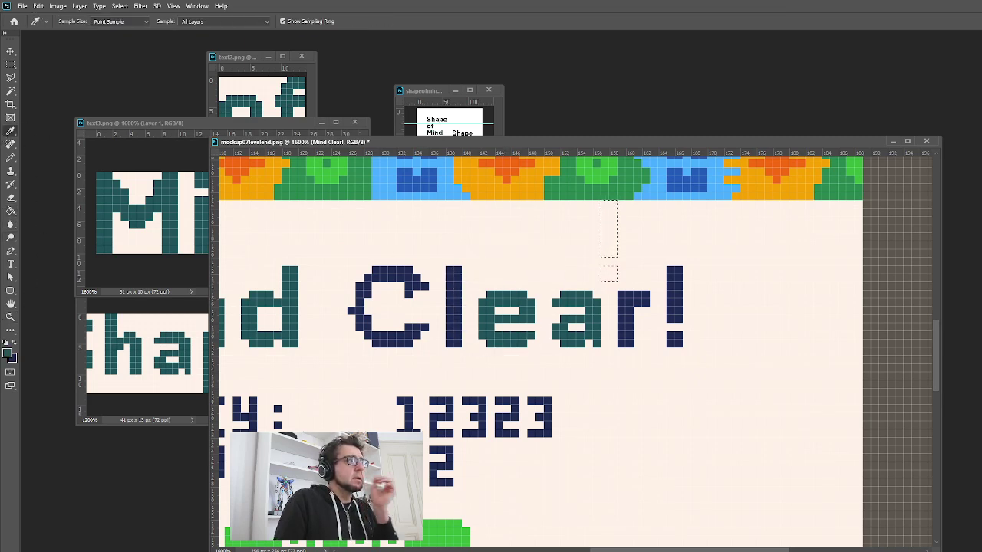
pyautogui.click(10, 211)
pyautogui.click(120, 6)
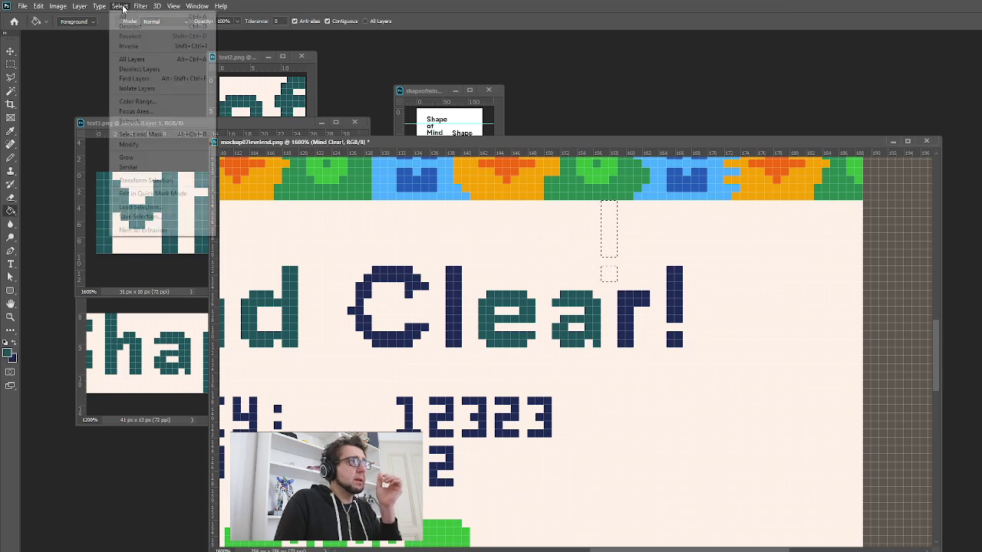
pyautogui.click(136, 28)
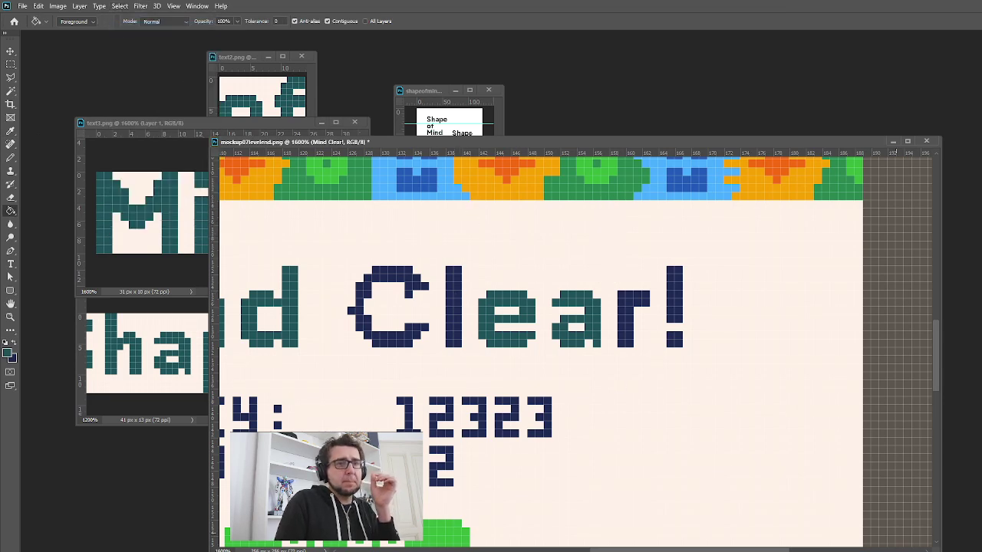
pyautogui.click(452, 318)
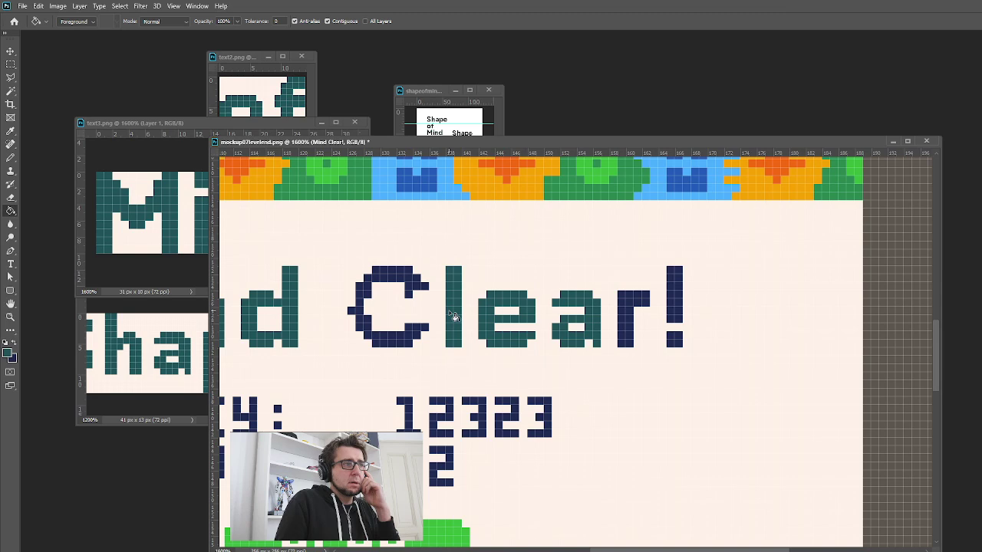
pyautogui.click(673, 321)
pyautogui.click(676, 340)
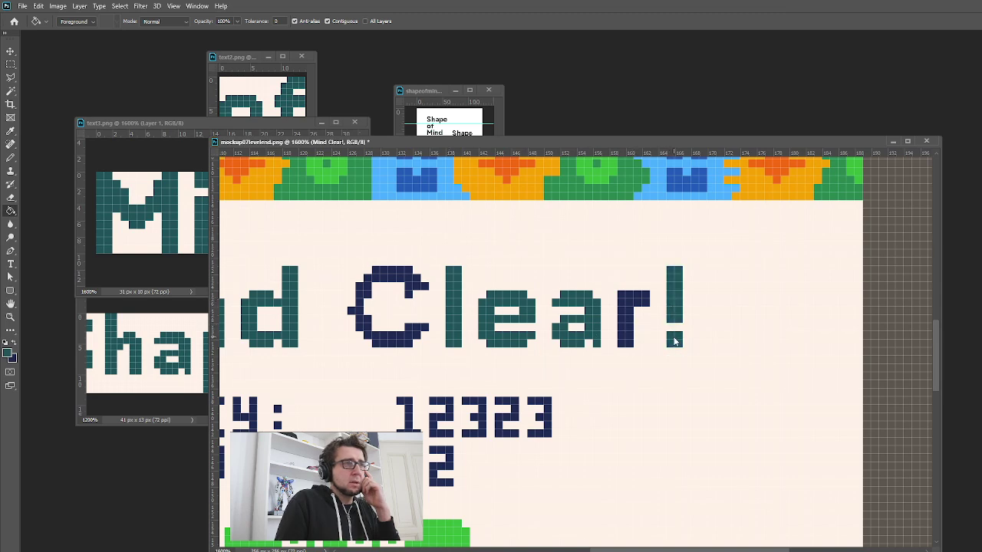
pyautogui.click(626, 334)
pyautogui.click(413, 340)
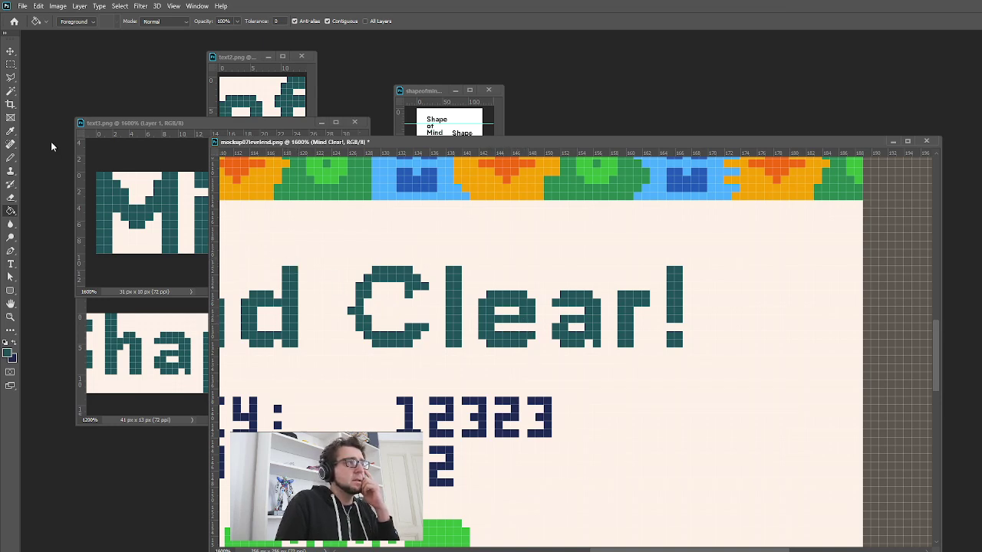
# Set the Pencil size to 1 px and add teal pixels to the left edge and upper arm of the letter C
pyautogui.click(17, 146)
pyautogui.click(10, 157)
pyautogui.keyDown('alt'); pyautogui.click(11, 157); pyautogui.keyUp('alt')
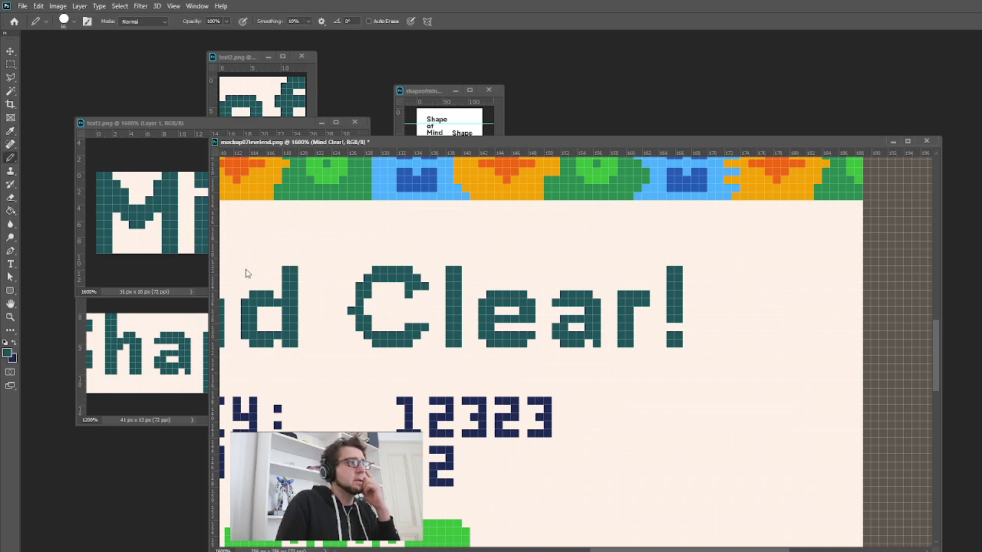
pyautogui.click(73, 22)
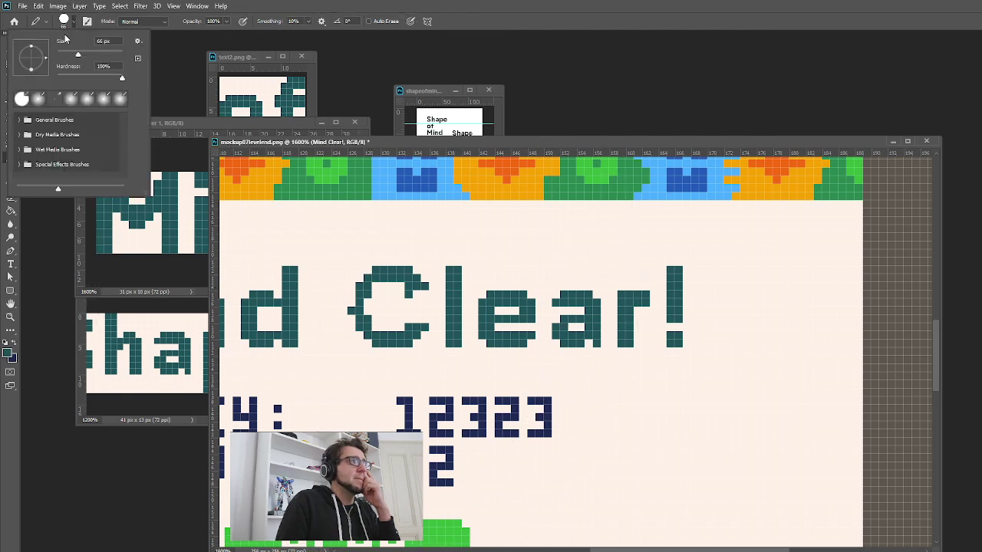
pyautogui.moveTo(74, 55); pyautogui.dragTo(15, 55)
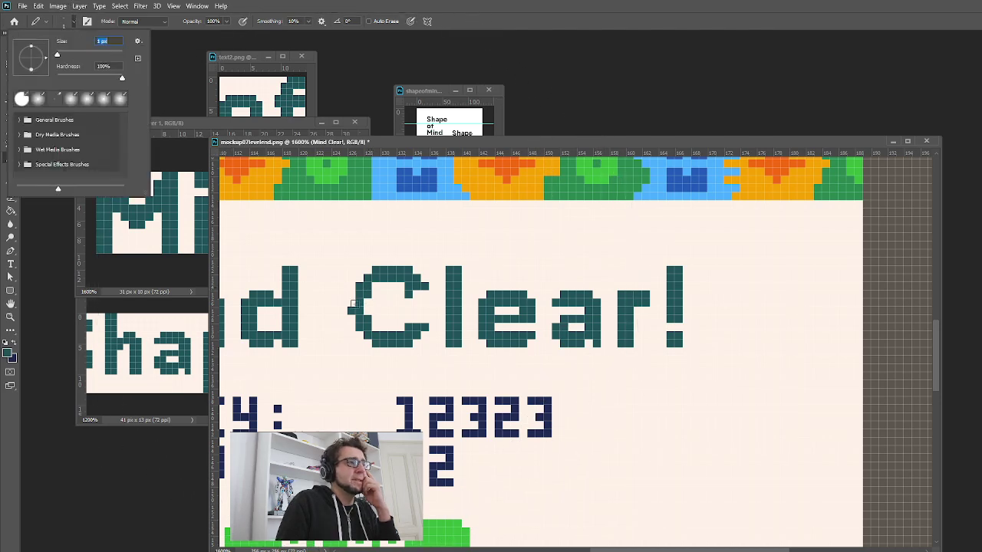
pyautogui.click(353, 309)
pyautogui.click(353, 309)
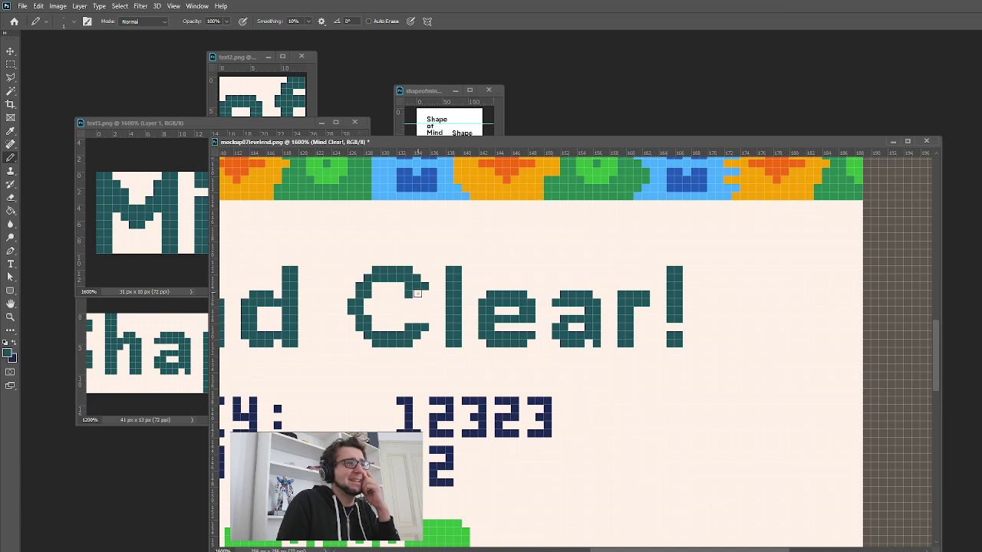
pyautogui.click(415, 296)
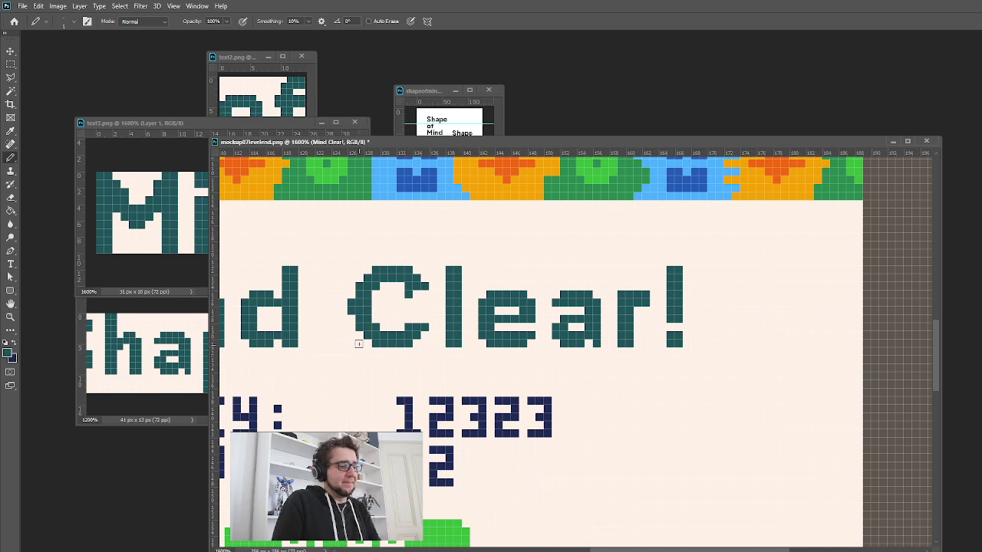
# Erase the extra teal pixels protruding from the outer edge of the letter C's stem
pyautogui.press('e')
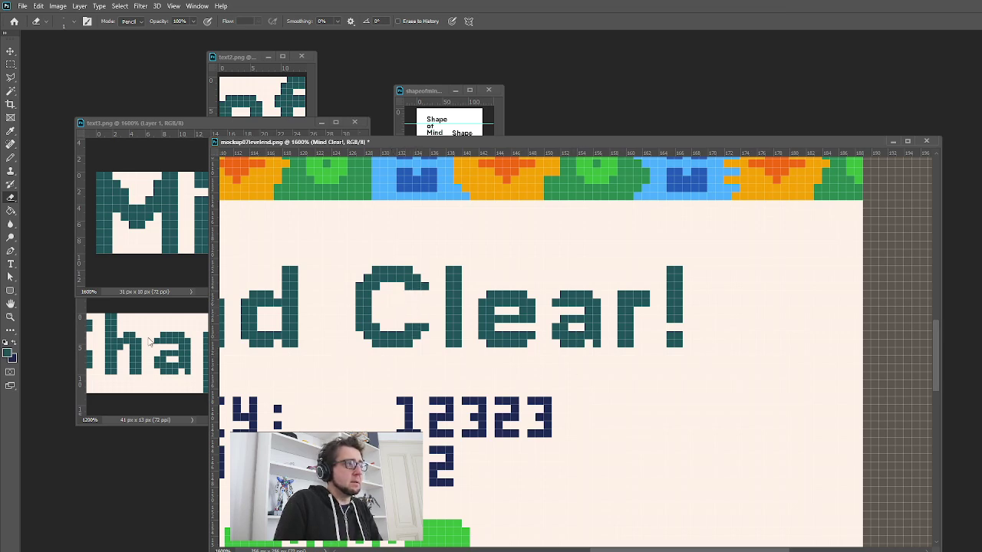
pyautogui.click(10, 317)
pyautogui.keyDown('alt'); pyautogui.click(476, 340); pyautogui.keyUp('alt')
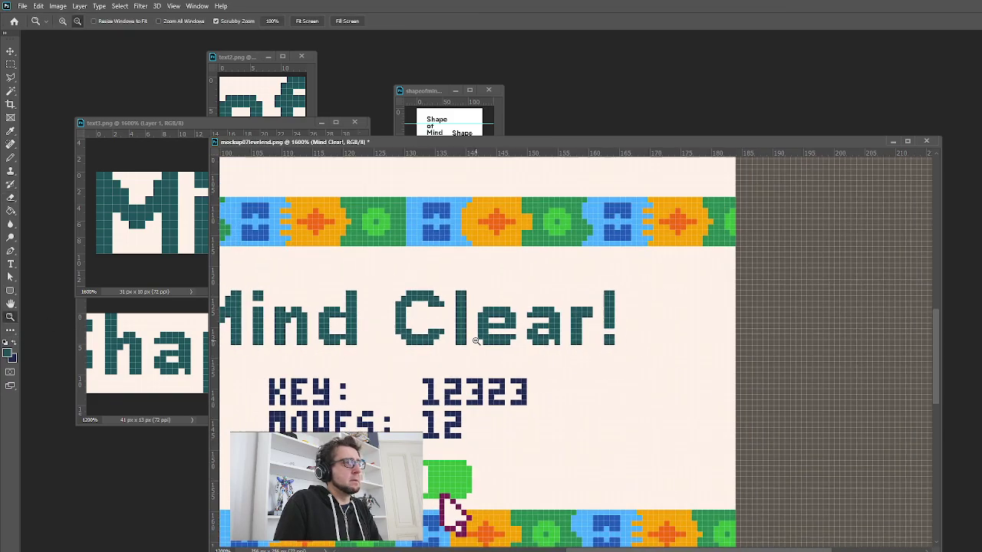
pyautogui.keyDown('alt'); pyautogui.click(475, 341); pyautogui.keyUp('alt')
pyautogui.keyDown('alt'); pyautogui.click(475, 341); pyautogui.keyUp('alt')
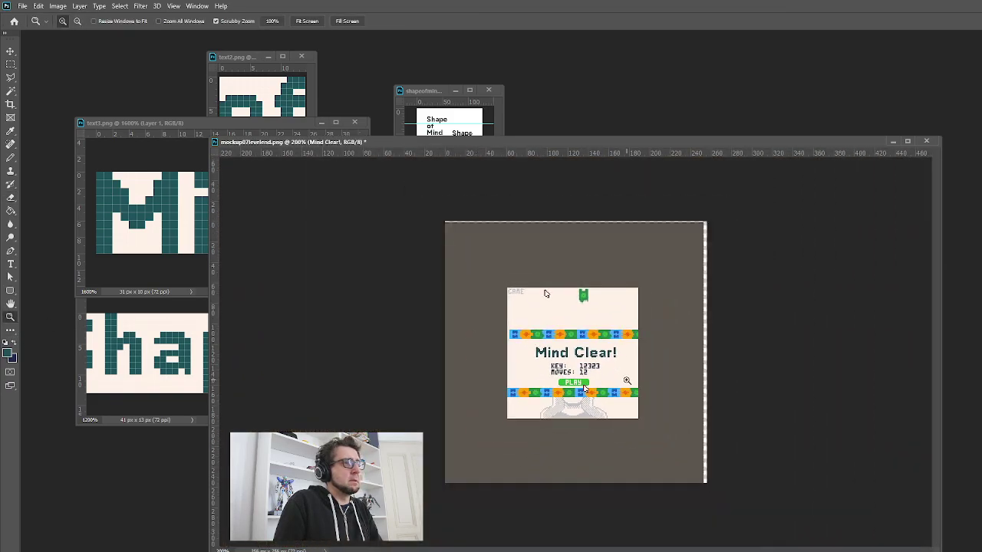
# Add teal Pencil pixels to the inner ends of the letter C's upper and lower arms
pyautogui.click(585, 357)
pyautogui.click(585, 357)
pyautogui.click(585, 356)
pyautogui.click(584, 357)
pyautogui.click(585, 357)
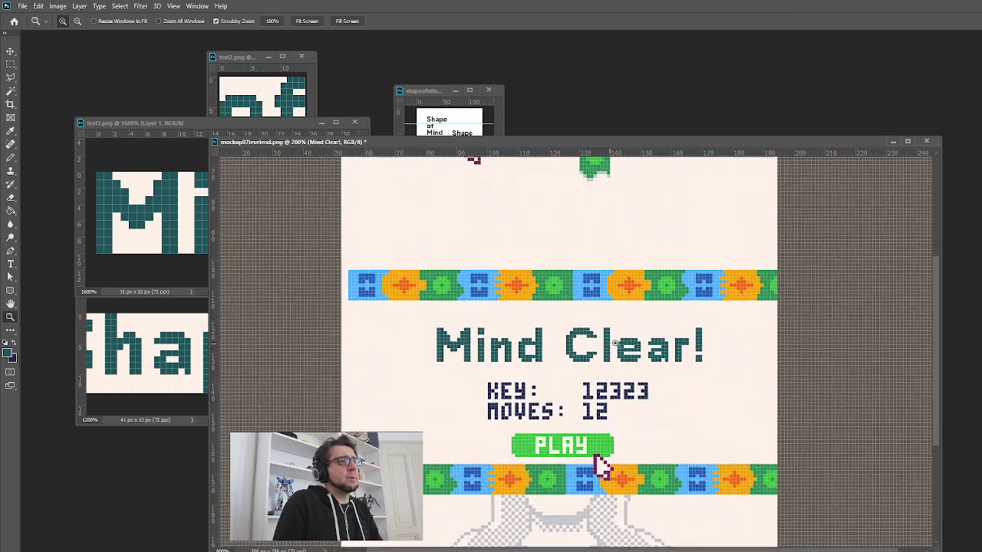
pyautogui.click(584, 356)
pyautogui.click(585, 357)
pyautogui.click(11, 158)
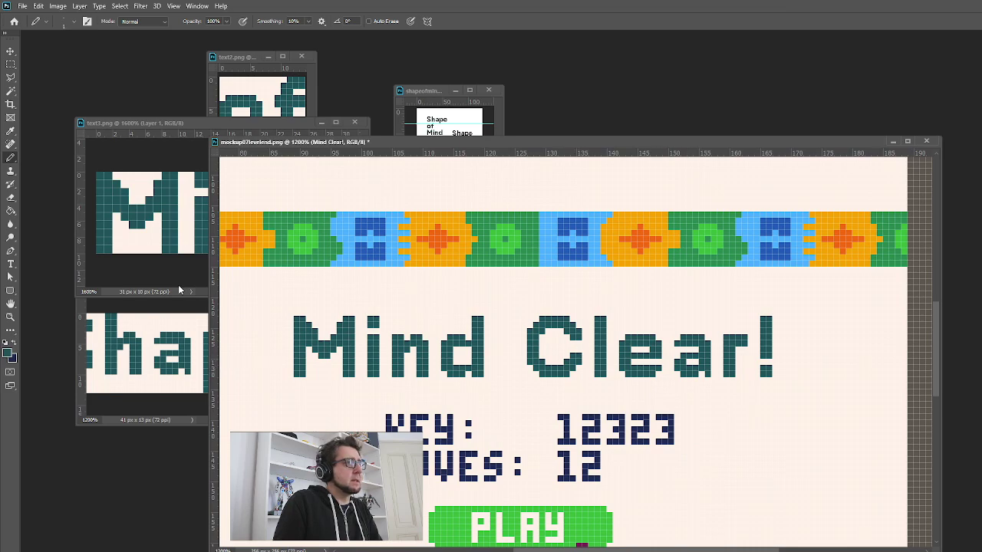
# Erase the surplus corner pixels at the tips of the letter C's two arms
pyautogui.click(8, 319)
pyautogui.keyDown('alt'); pyautogui.click(613, 358); pyautogui.keyUp('alt')
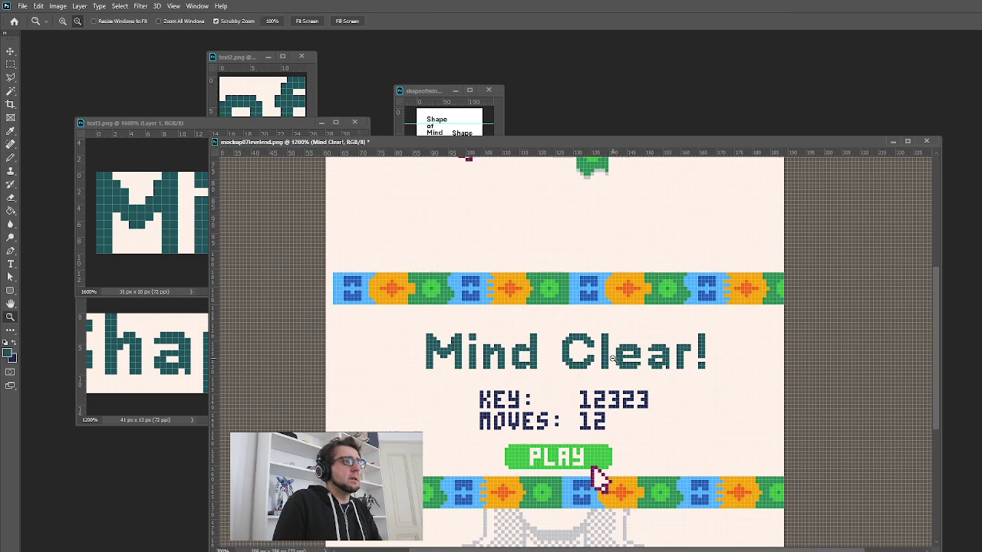
pyautogui.keyDown('alt'); pyautogui.click(613, 358); pyautogui.keyUp('alt')
pyautogui.keyDown('alt'); pyautogui.click(745, 346); pyautogui.keyUp('alt')
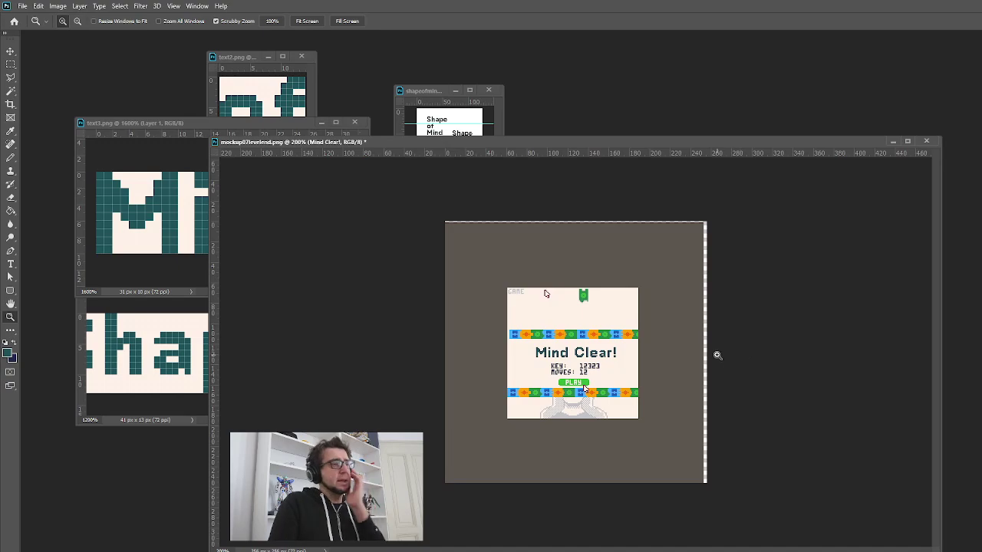
pyautogui.click(652, 342)
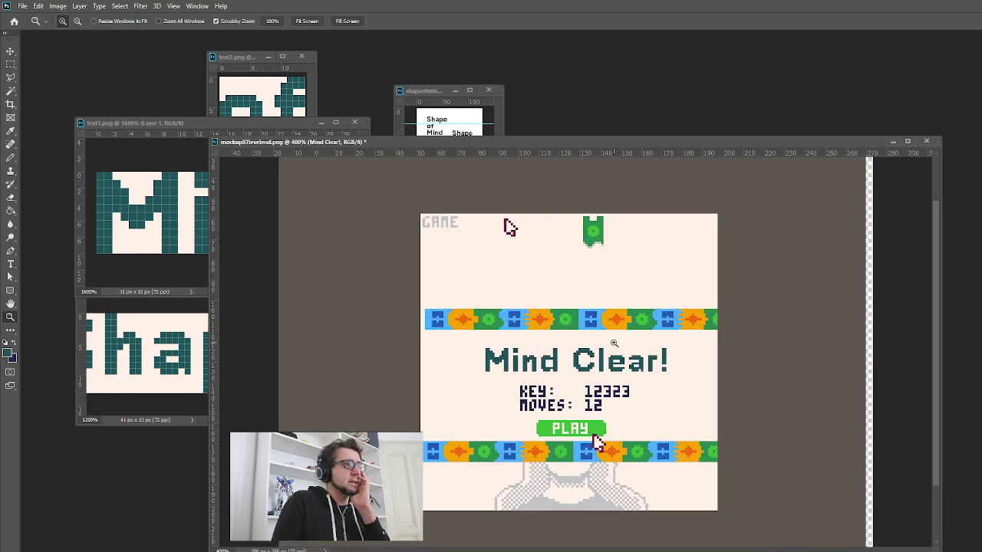
pyautogui.moveTo(614, 343); pyautogui.dragTo(614, 345)
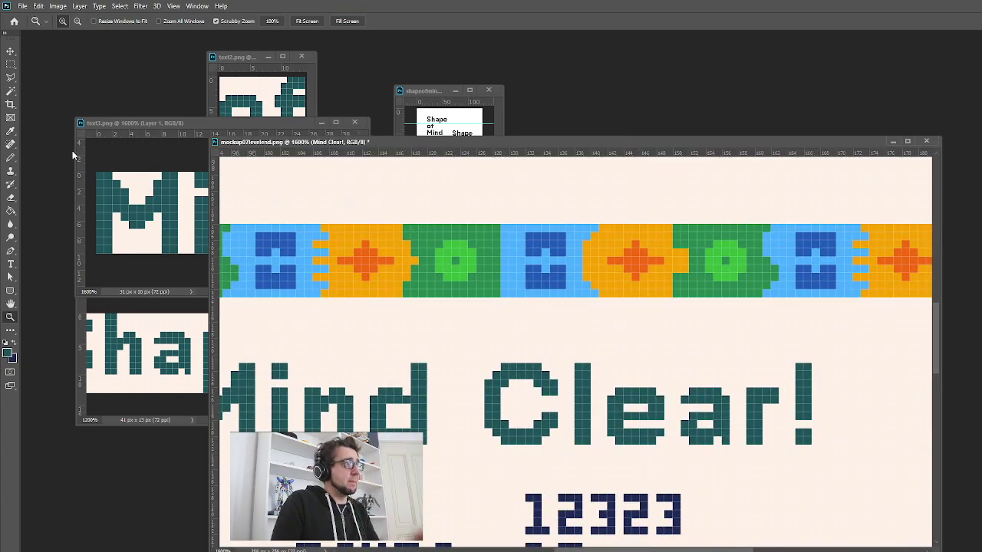
pyautogui.press('e')
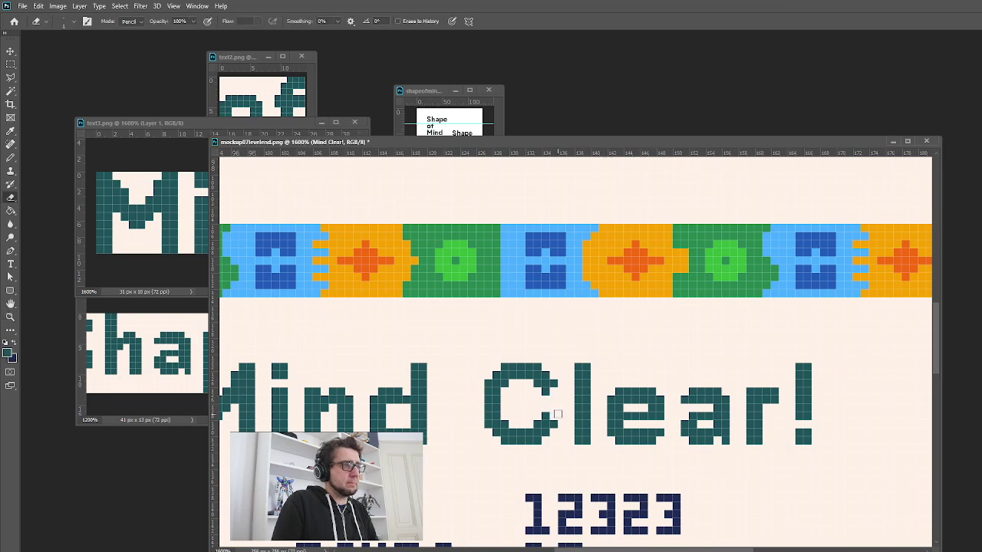
# Check the reshaped C within the whole title and move the mockup's document window over the lettering images' windows
pyautogui.click(10, 317)
pyautogui.keyDown('alt'); pyautogui.click(663, 419); pyautogui.keyUp('alt')
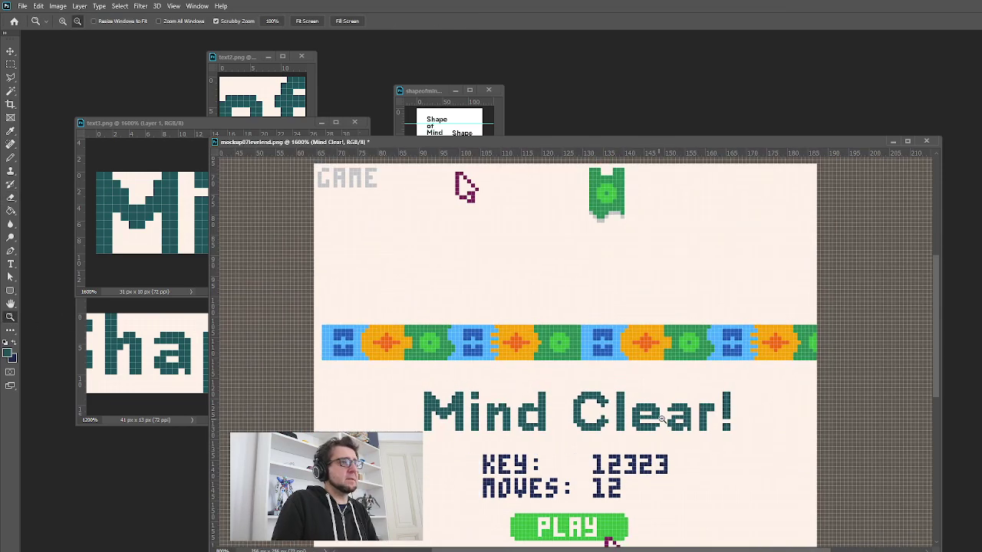
pyautogui.click(633, 372)
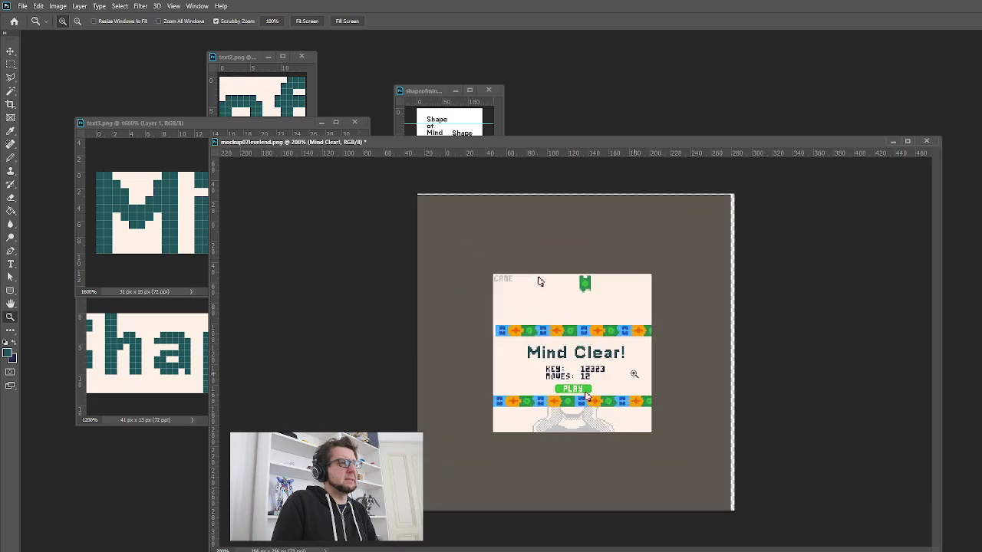
pyautogui.click(633, 373)
pyautogui.click(601, 293)
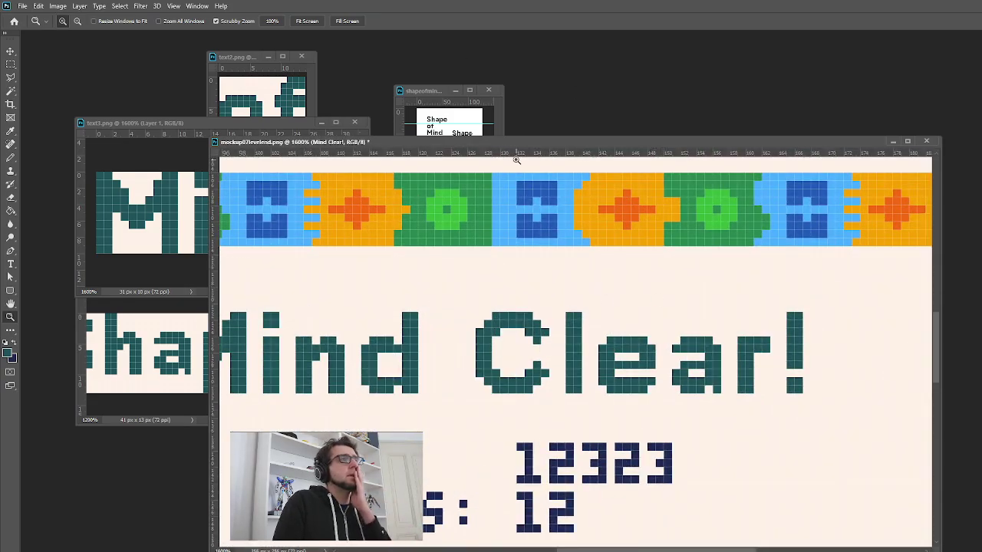
pyautogui.moveTo(515, 142); pyautogui.dragTo(345, 54)
pyautogui.click(170, 6)
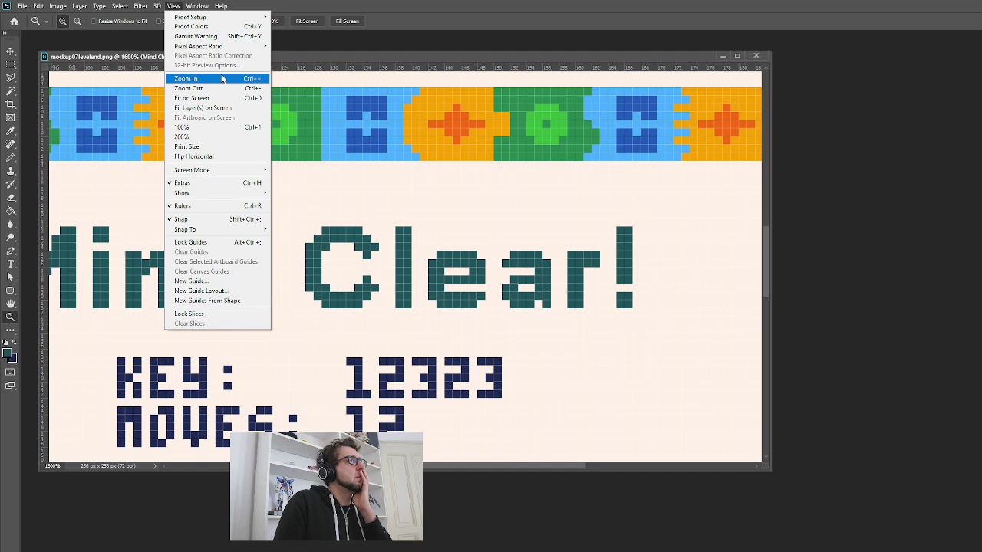
pyautogui.moveTo(205, 8)
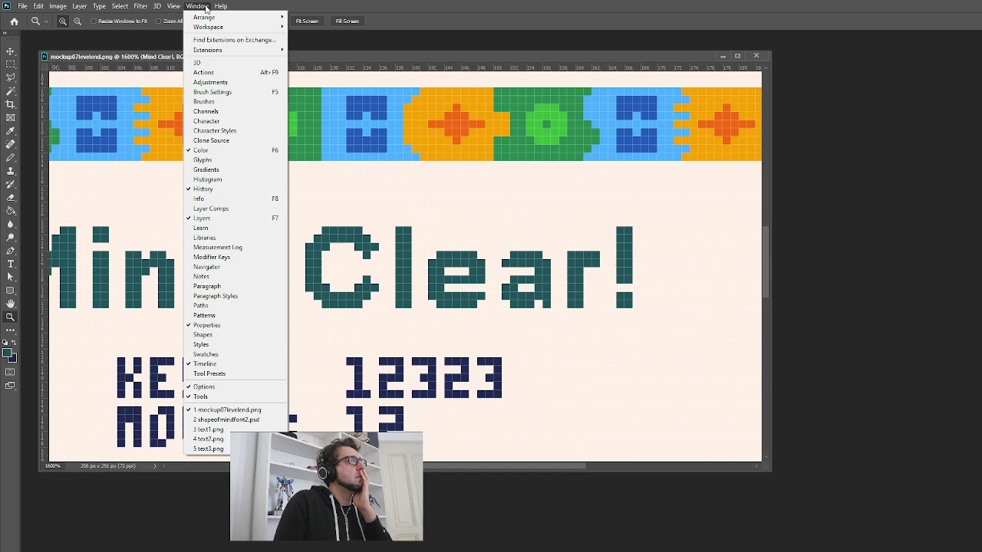
pyautogui.moveTo(176, 8)
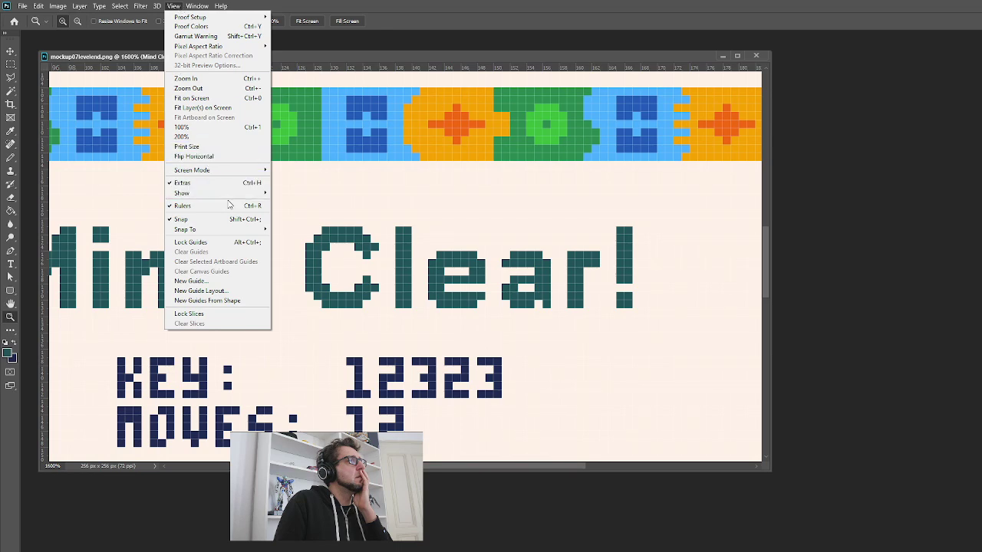
pyautogui.moveTo(229, 196)
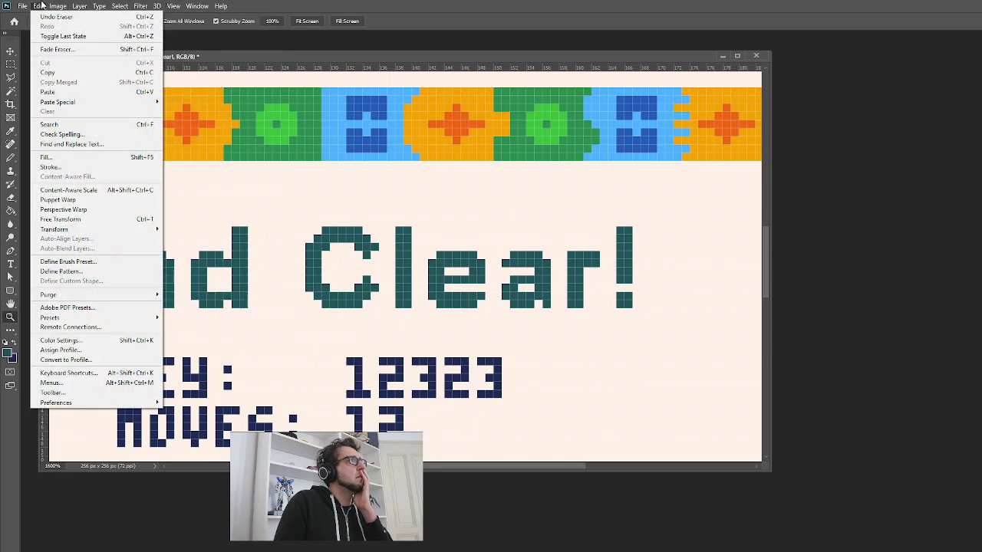
pyautogui.moveTo(56, 6)
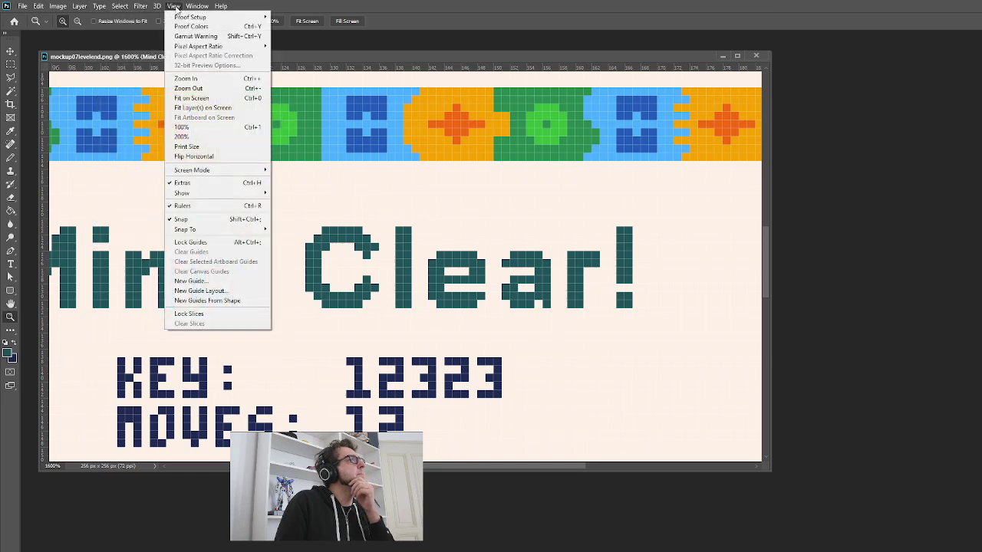
pyautogui.click(955, 245)
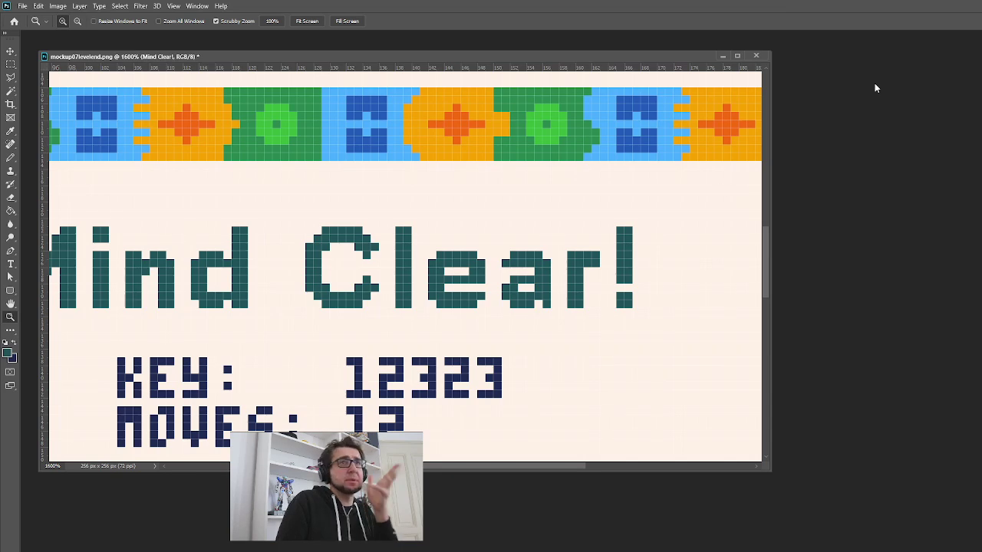
# Erase the inward-pointing pixel and the outermost tip pixel on both arms of the letter C
pyautogui.click(347, 296)
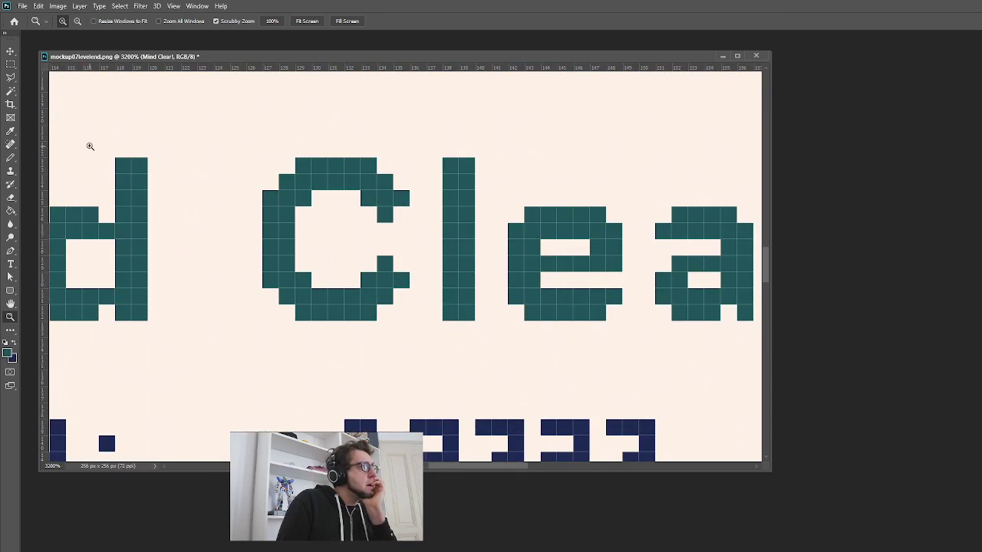
pyautogui.press('e')
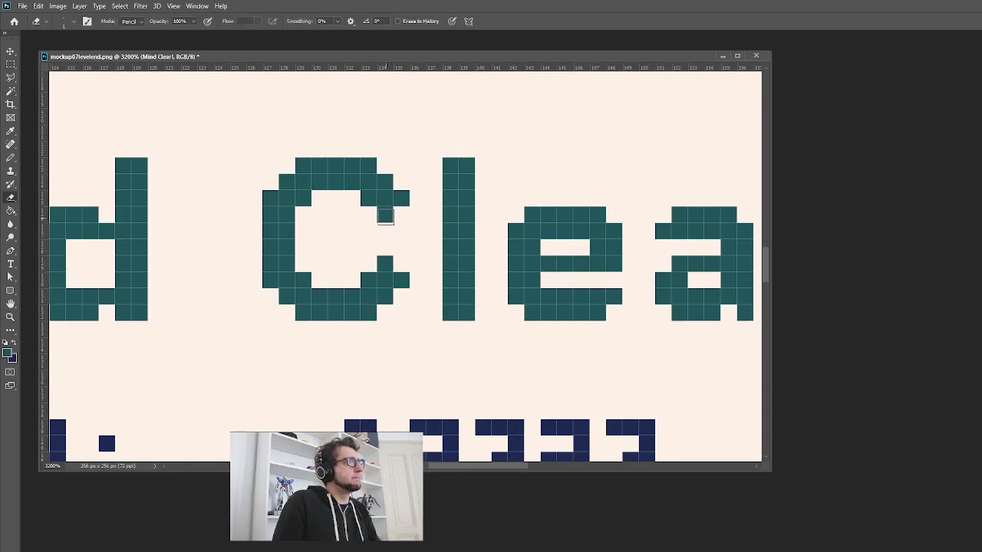
pyautogui.click(384, 214)
pyautogui.click(385, 264)
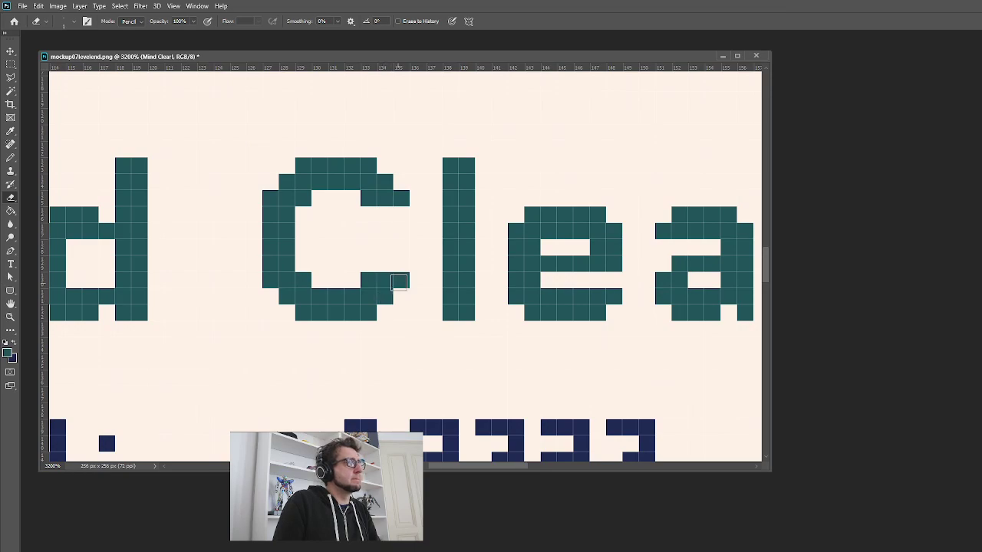
pyautogui.click(401, 280)
pyautogui.click(401, 198)
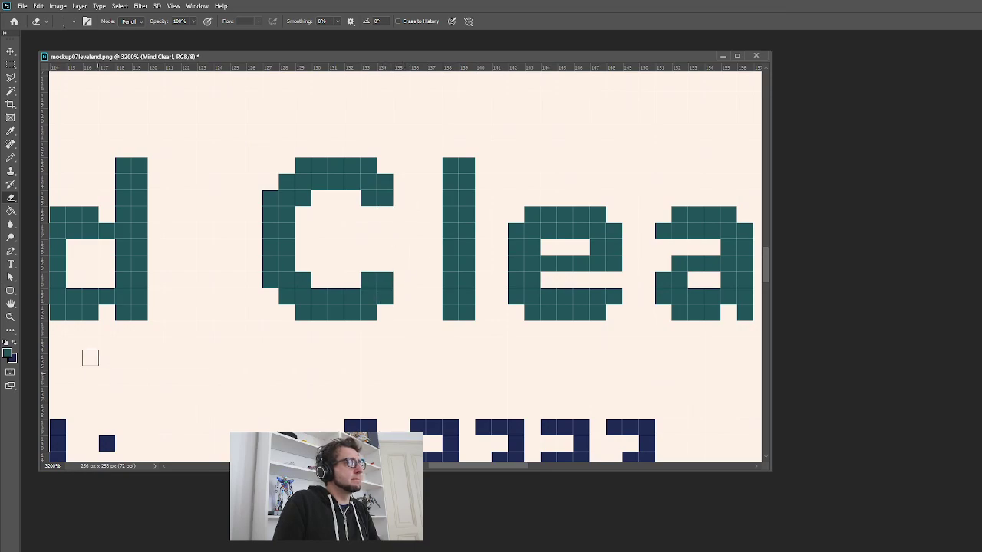
# Examine the trimmed C's shape and its gap to the letter l, in the whole mockup and up close
pyautogui.click(14, 316)
pyautogui.keyDown('alt'); pyautogui.click(400, 308); pyautogui.keyUp('alt')
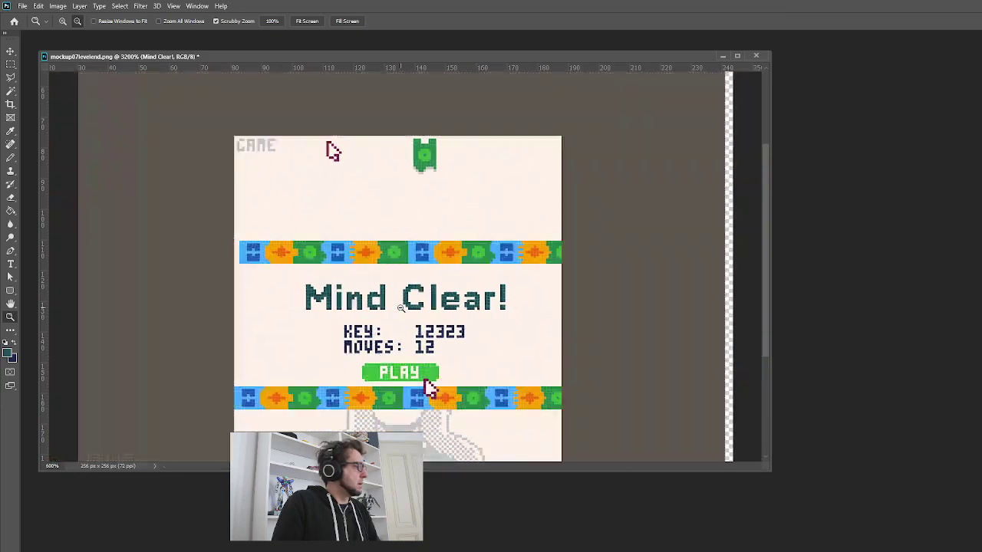
pyautogui.keyDown('alt'); pyautogui.click(401, 308); pyautogui.keyUp('alt')
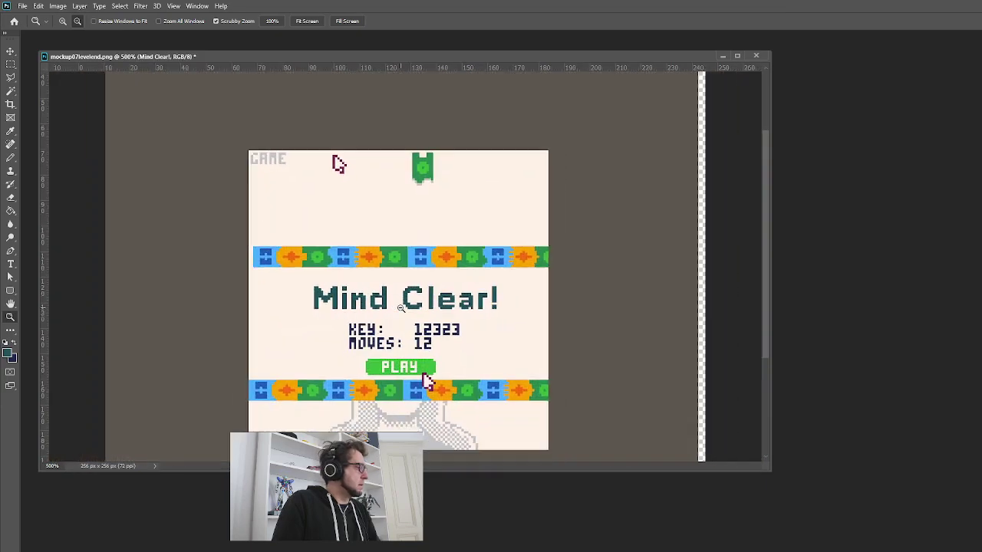
pyautogui.click(439, 285)
pyautogui.click(440, 305)
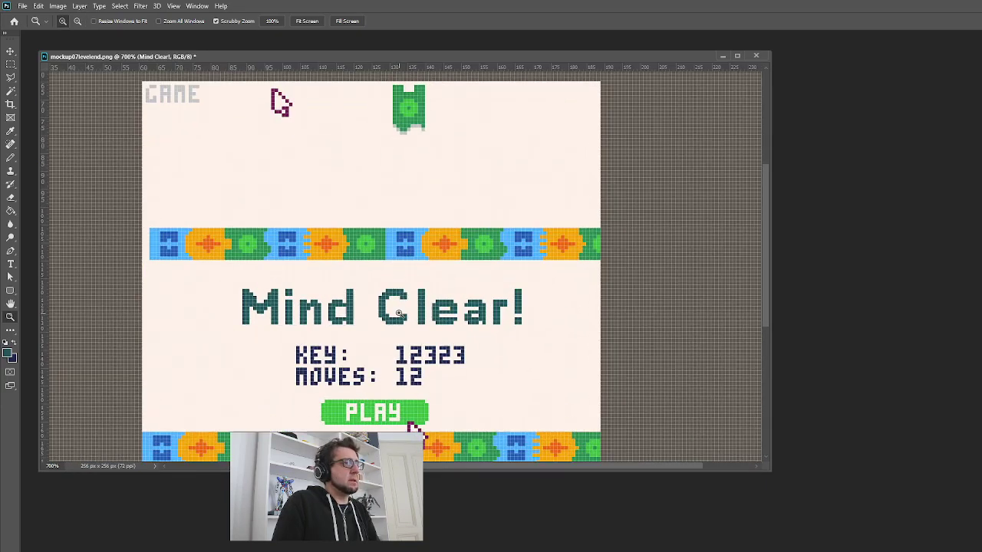
pyautogui.click(401, 313)
pyautogui.click(400, 313)
pyautogui.click(427, 284)
pyautogui.click(425, 301)
pyautogui.click(425, 302)
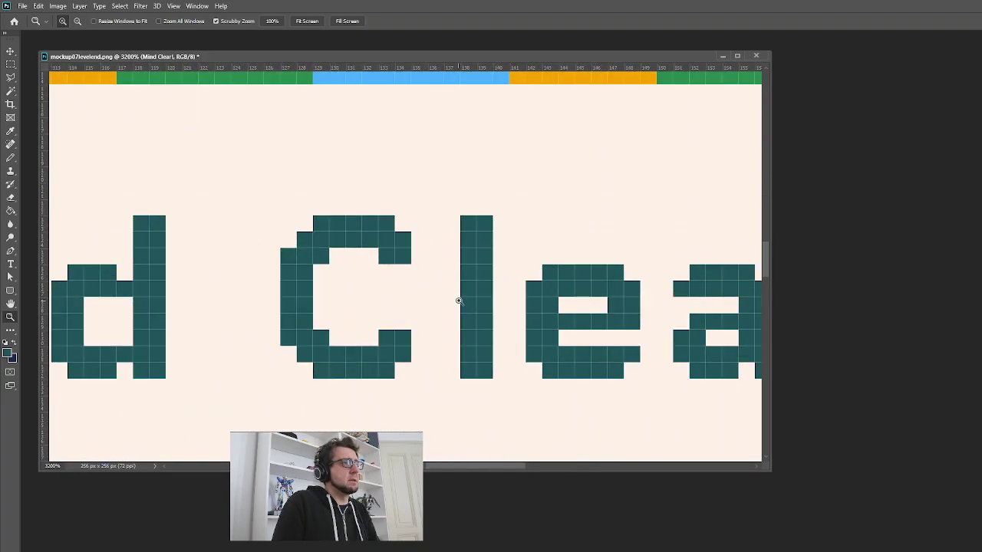
# Select the letter C with a rectangular marquee and move it 1 px towards the letter l
pyautogui.click(12, 64)
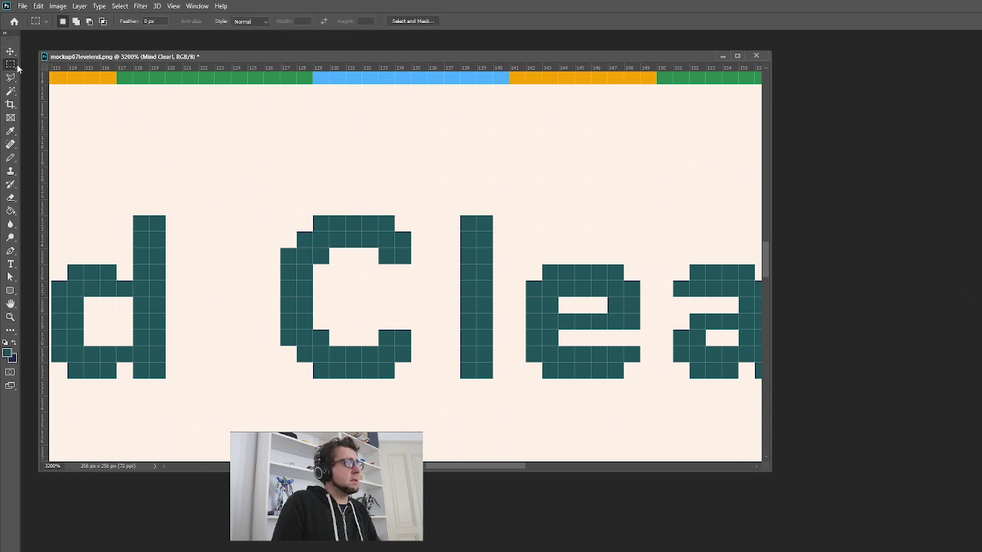
pyautogui.moveTo(281, 200); pyautogui.dragTo(412, 378)
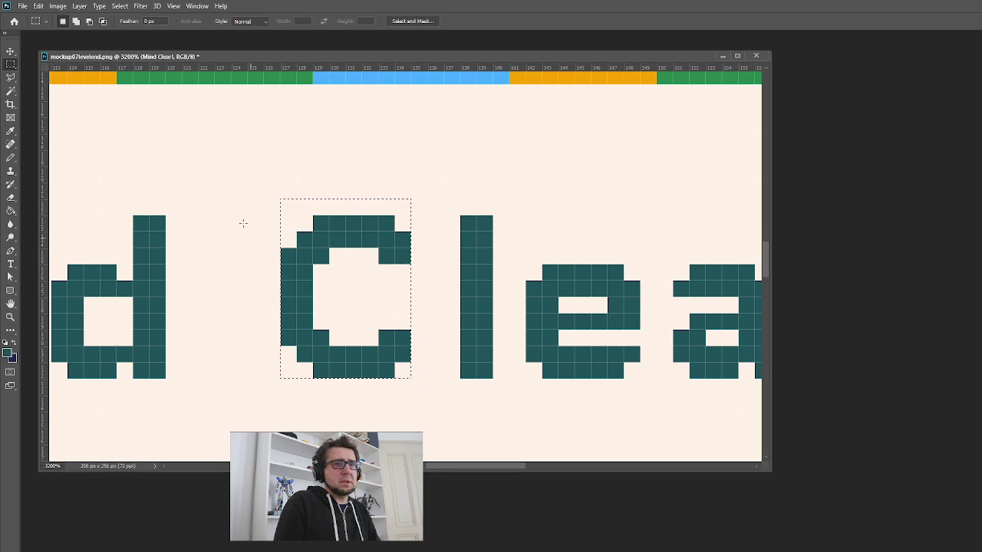
pyautogui.click(10, 51)
pyautogui.press('Right')
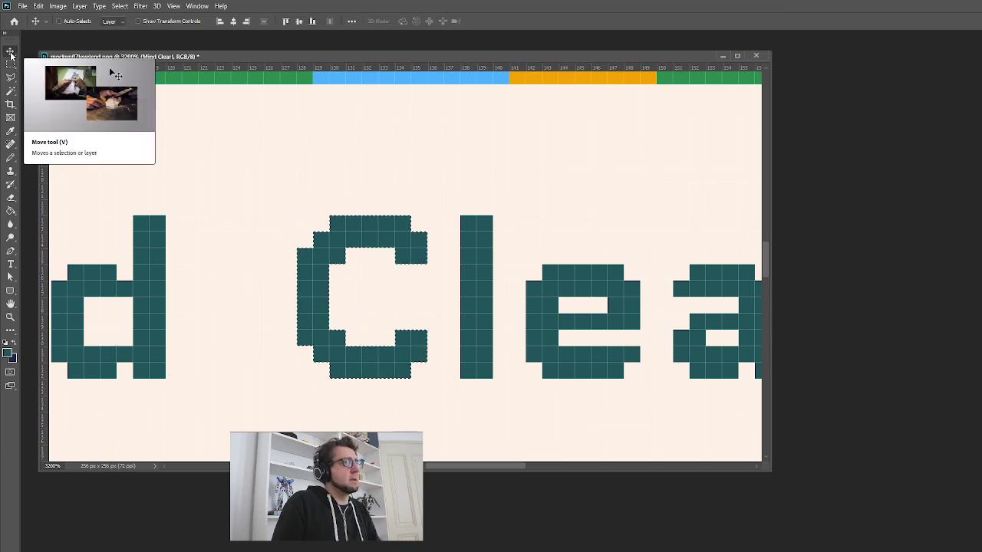
# Clear the selection around the C and check the Mind Clear! title's spacing within the level-end mockup
pyautogui.click(10, 317)
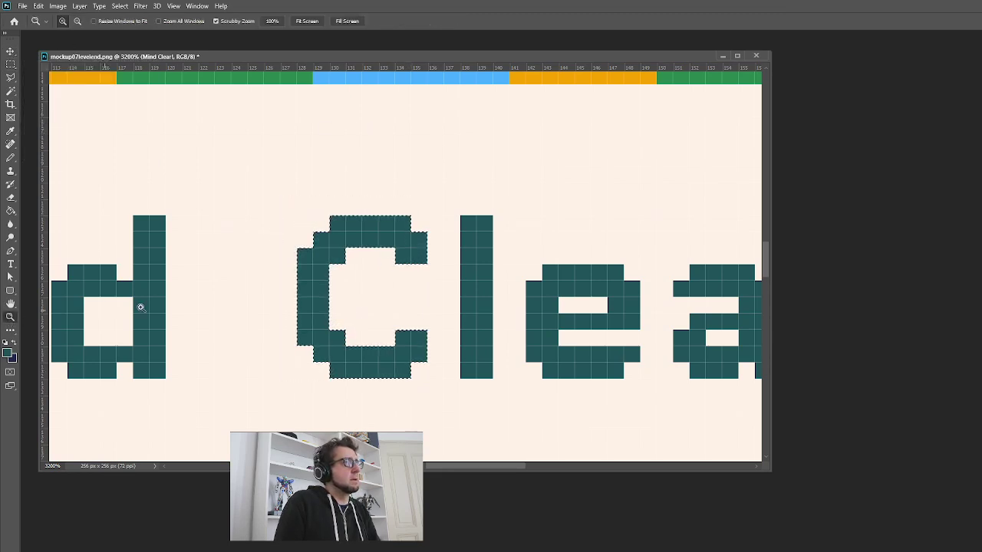
pyautogui.click(446, 312)
pyautogui.keyDown('alt'); pyautogui.click(446, 312); pyautogui.keyUp('alt')
pyautogui.keyDown('alt'); pyautogui.click(447, 312); pyautogui.keyUp('alt')
pyautogui.keyDown('alt'); pyautogui.click(446, 312); pyautogui.keyUp('alt')
pyautogui.keyDown('alt'); pyautogui.click(447, 313); pyautogui.keyUp('alt')
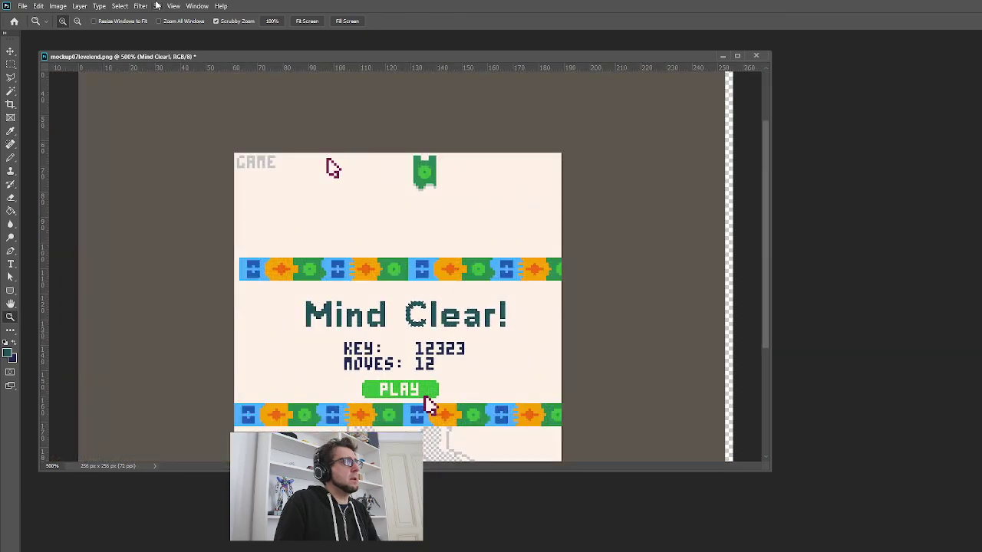
pyautogui.click(128, 6)
pyautogui.click(130, 26)
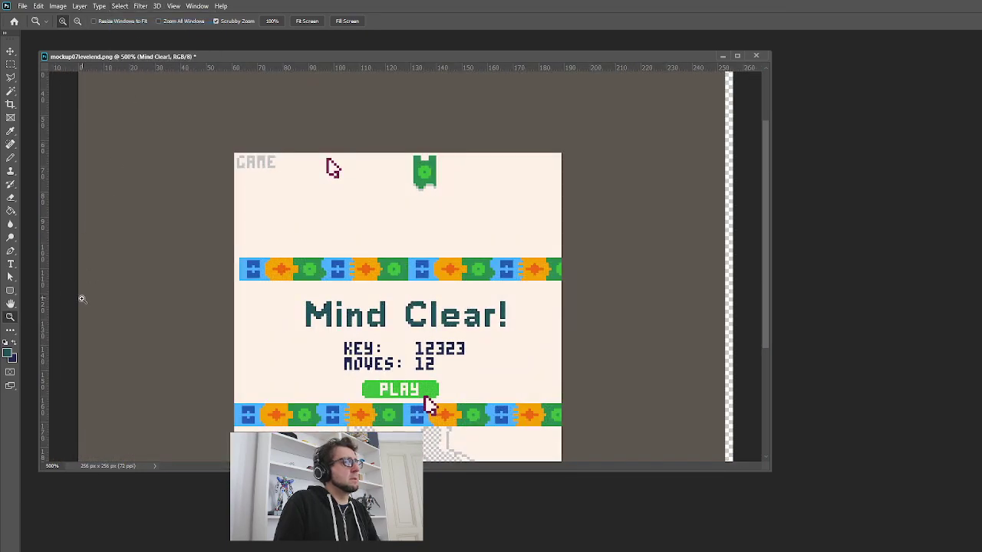
pyautogui.keyDown('alt'); pyautogui.click(500, 360); pyautogui.keyUp('alt')
pyautogui.keyDown('alt'); pyautogui.click(500, 361); pyautogui.keyUp('alt')
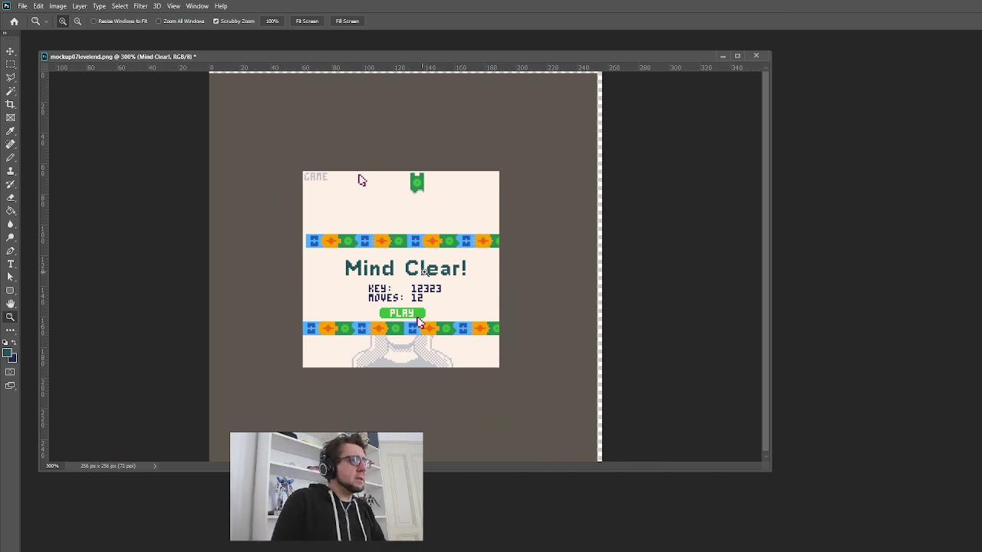
pyautogui.scroll(4, 445, 271)
pyautogui.scroll(2, 502, 250)
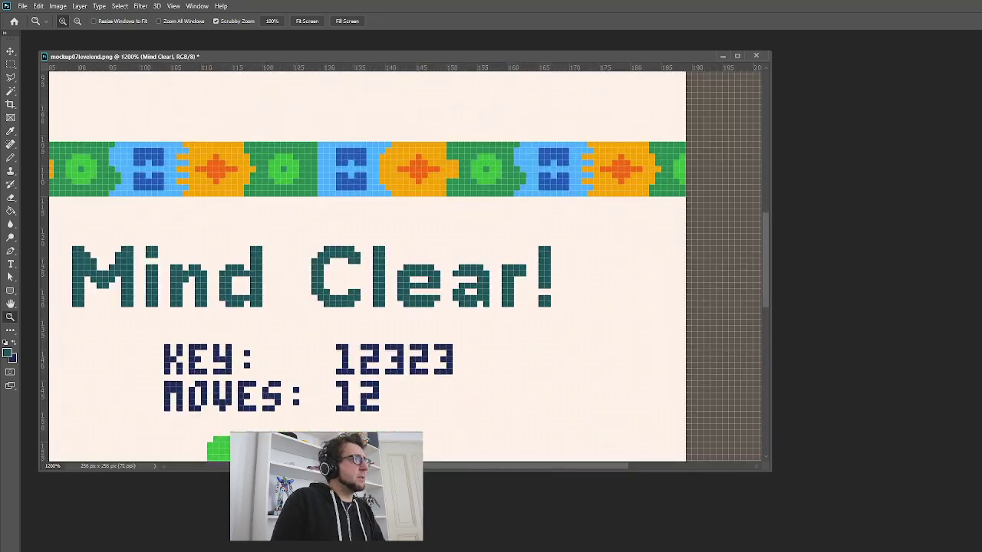
pyautogui.click(10, 64)
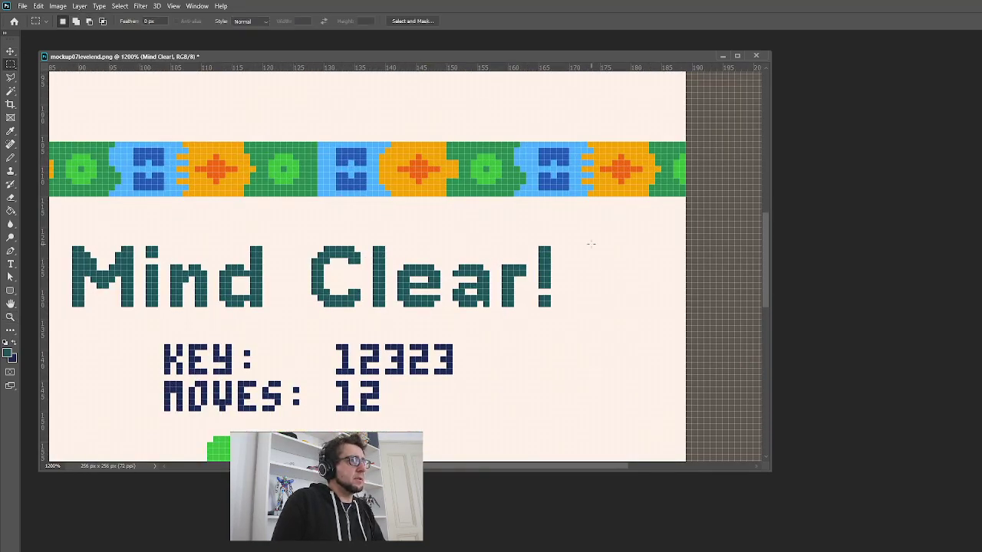
pyautogui.moveTo(593, 241); pyautogui.dragTo(404, 326)
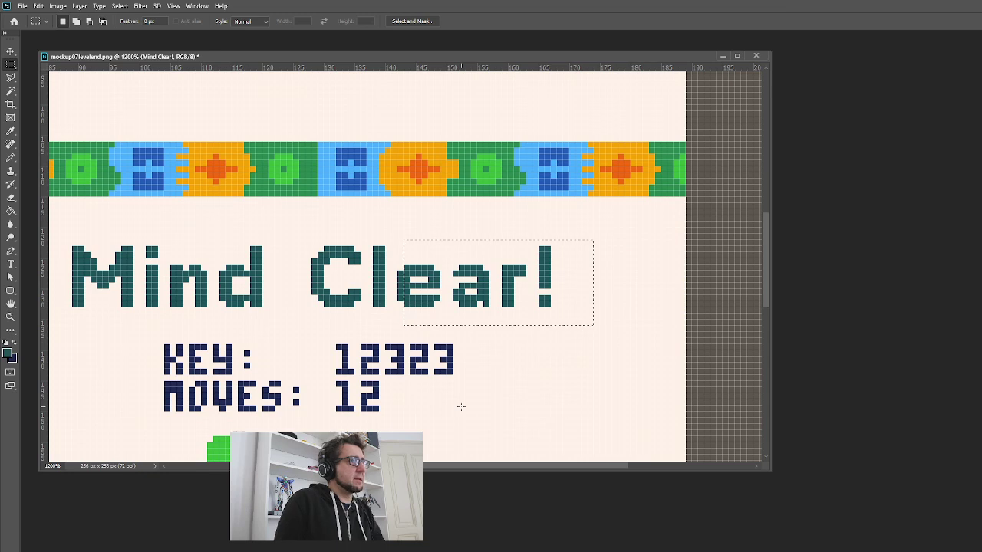
pyautogui.press('Left')
pyautogui.press('Left')
pyautogui.press('Left')
pyautogui.press('Left')
pyautogui.press('Left')
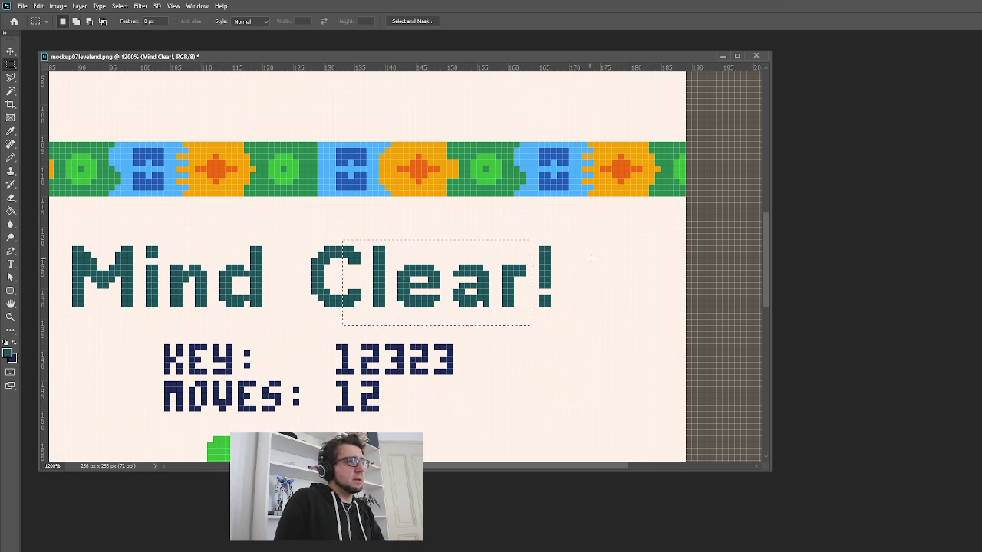
pyautogui.hotkey('ctrl', 'd')
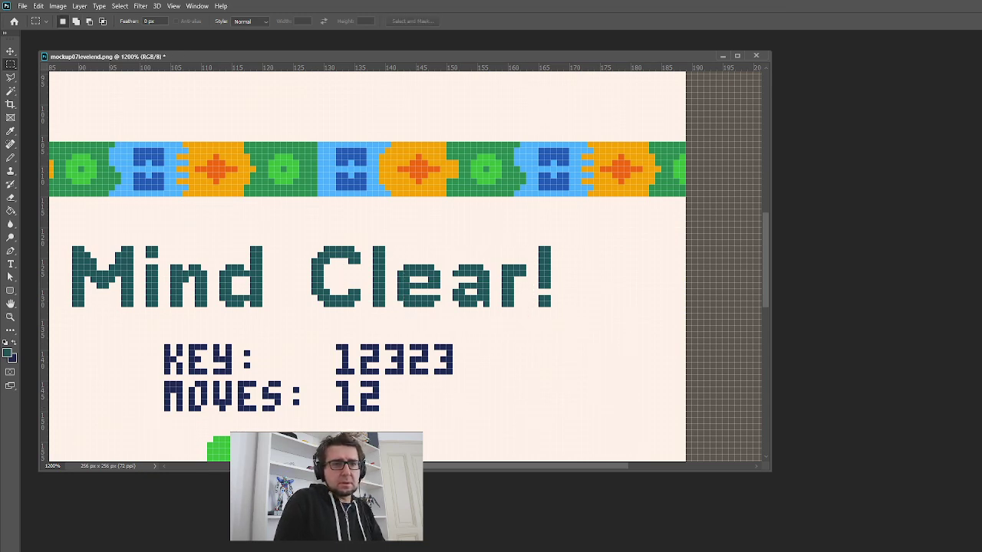
# Make the teal title's layer e active, select the letters lear! with a rectangular marquee and move them 1 px closer to the C
pyautogui.hotkey('ctrl', 'z')
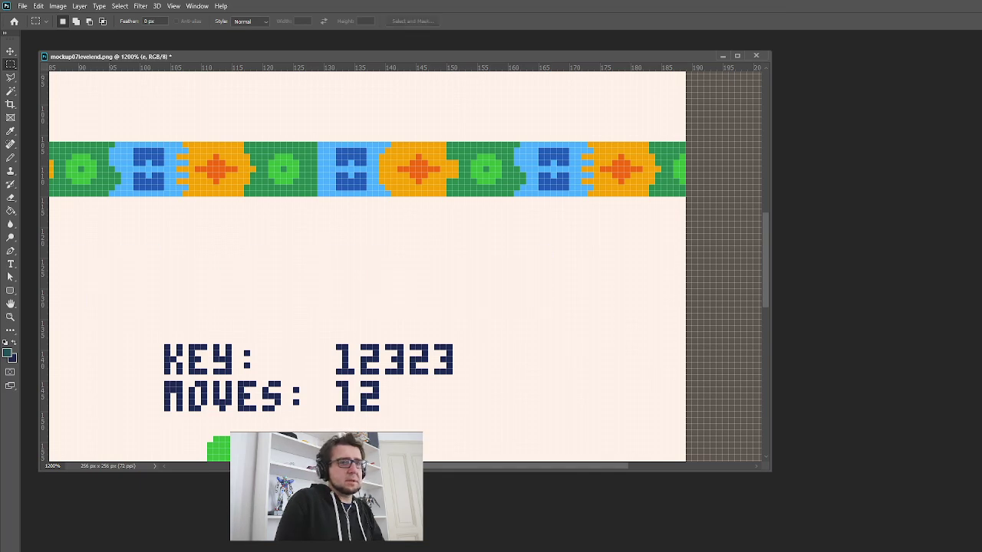
pyautogui.hotkey('ctrl', 'shift', 'z')
pyautogui.moveTo(600, 235); pyautogui.dragTo(376, 330)
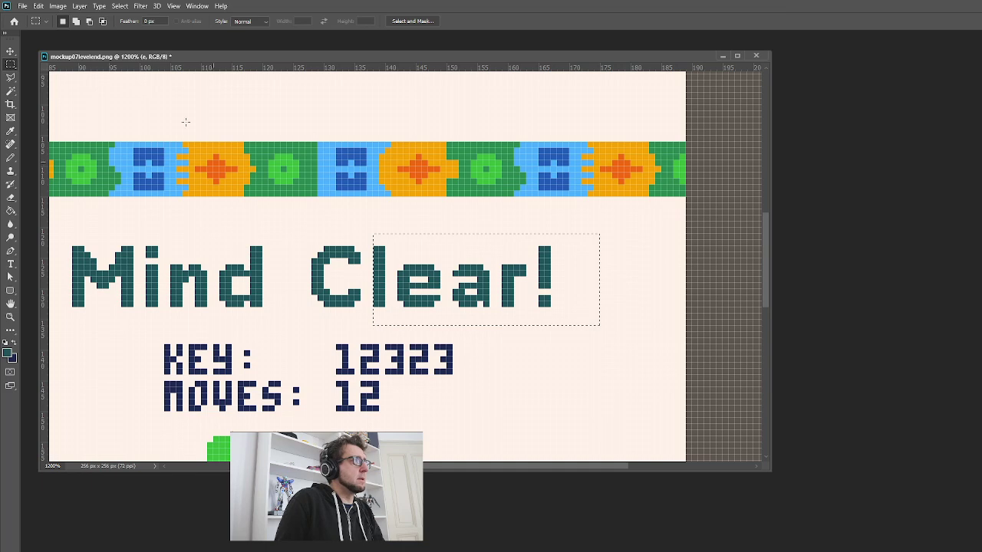
pyautogui.click(13, 52)
pyautogui.press('Left')
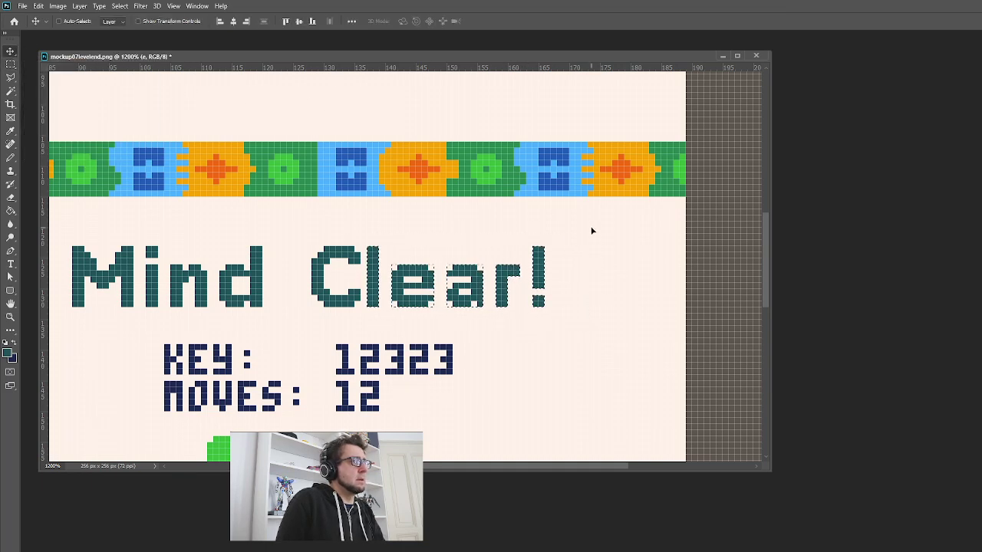
pyautogui.press('m')
pyautogui.hotkey('ctrl', 'd')
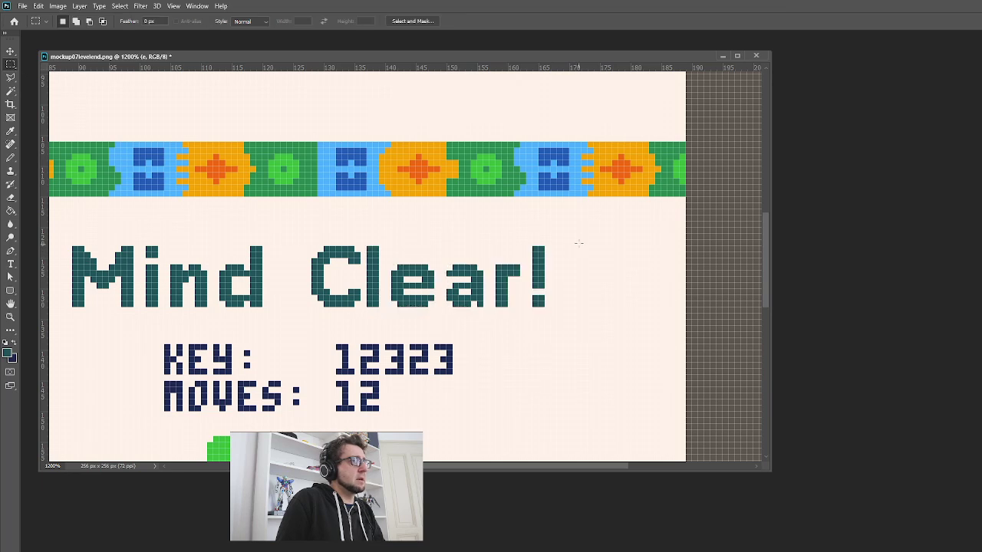
# Select the letters ear! with a marquee, move them 1 px closer to the l, and clear the selection
pyautogui.moveTo(593, 222); pyautogui.dragTo(399, 327)
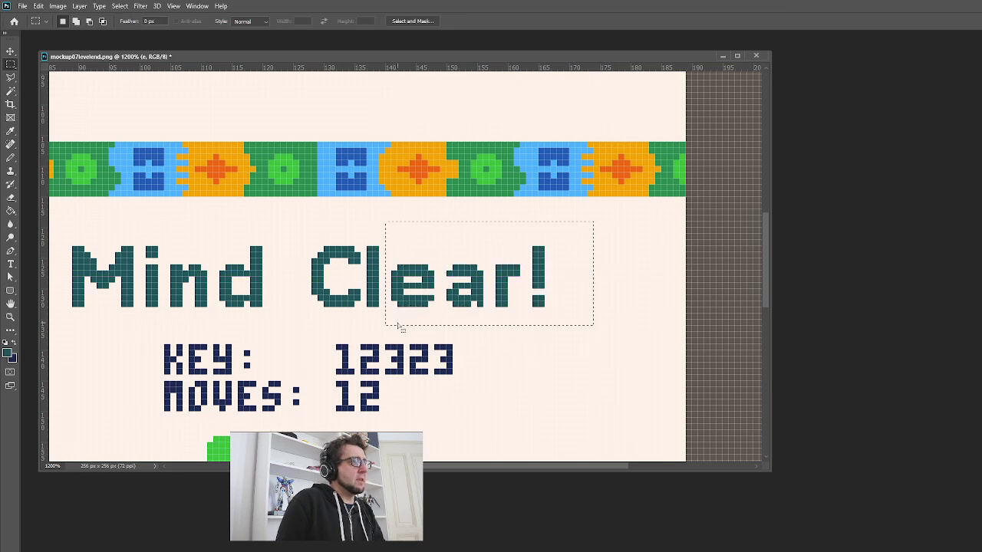
pyautogui.press('Right')
pyautogui.press('v')
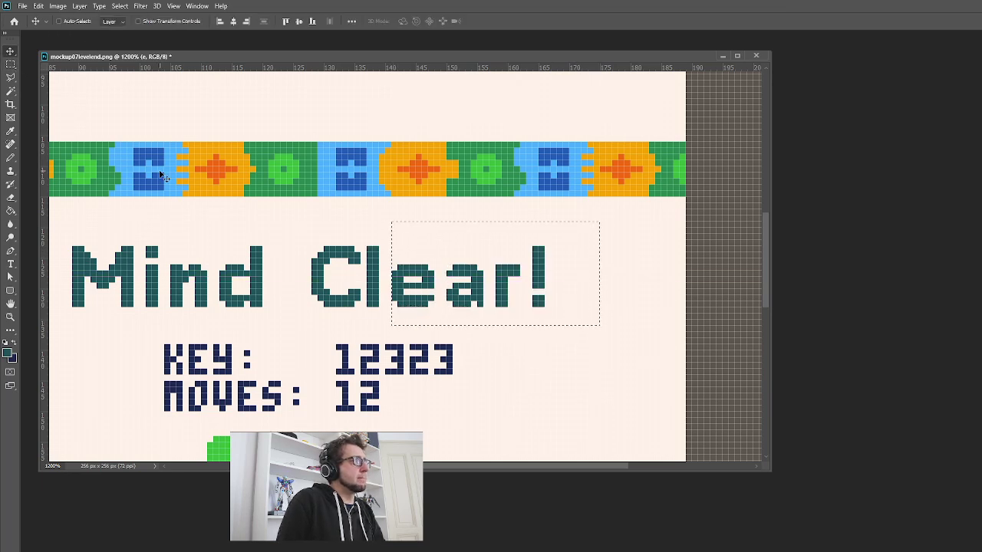
pyautogui.press('Left')
pyautogui.click(137, 6)
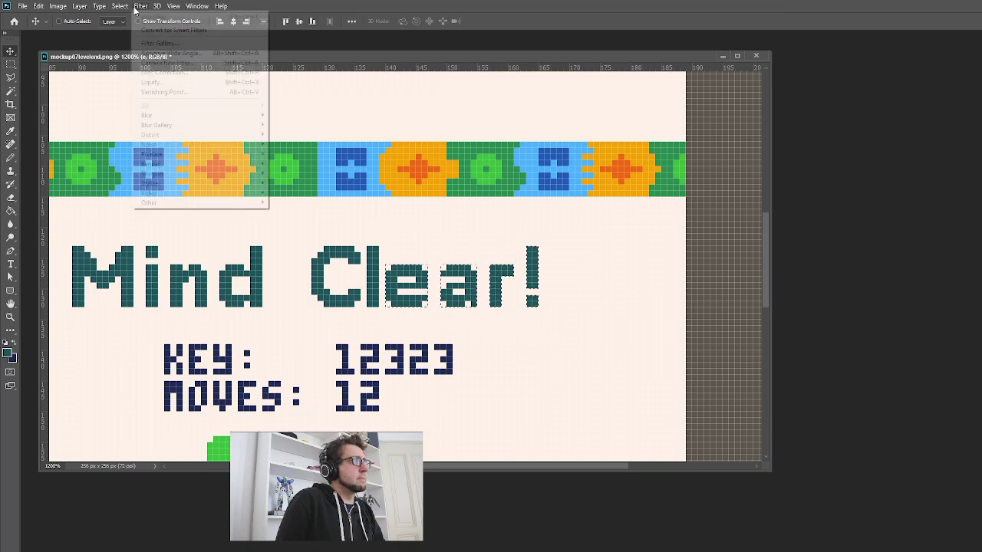
pyautogui.click(129, 29)
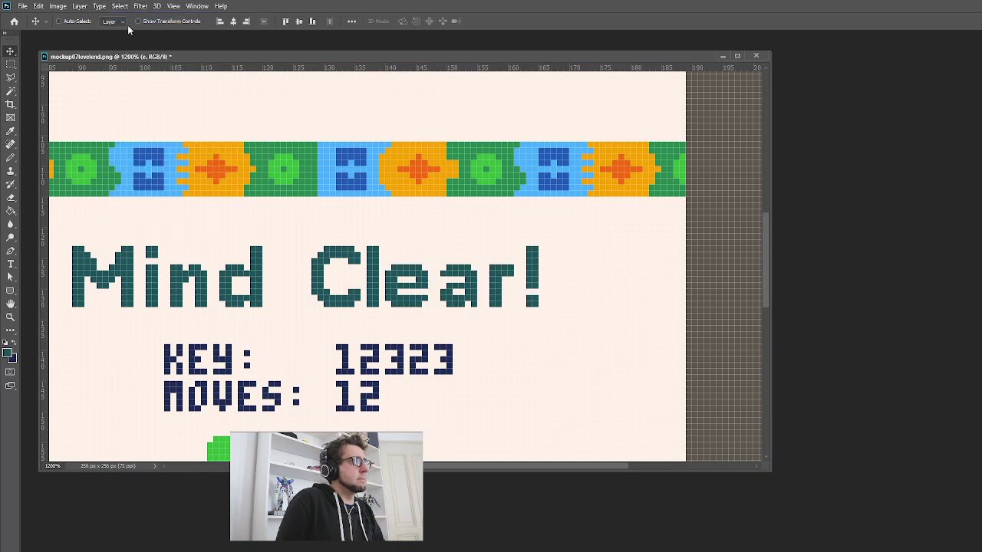
# Examine the tightened letter spacing of the teal Mind Clear! title, both in the whole mockup and up close
pyautogui.click(10, 317)
pyautogui.click(206, 316)
pyautogui.click(206, 315)
pyautogui.click(207, 315)
pyautogui.click(206, 316)
pyautogui.scroll(-3, 206, 314)
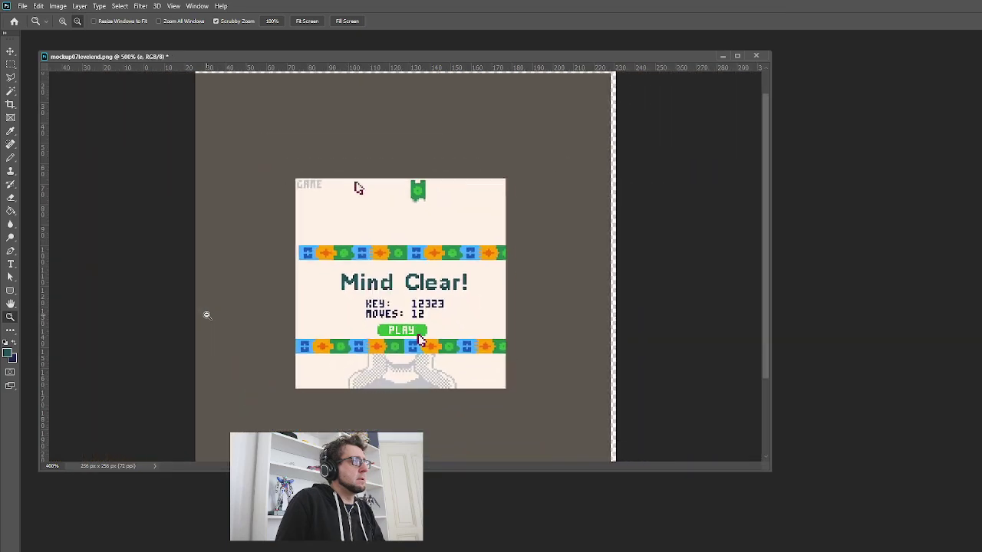
pyautogui.scroll(3, 518, 270)
pyautogui.scroll(4, 517, 269)
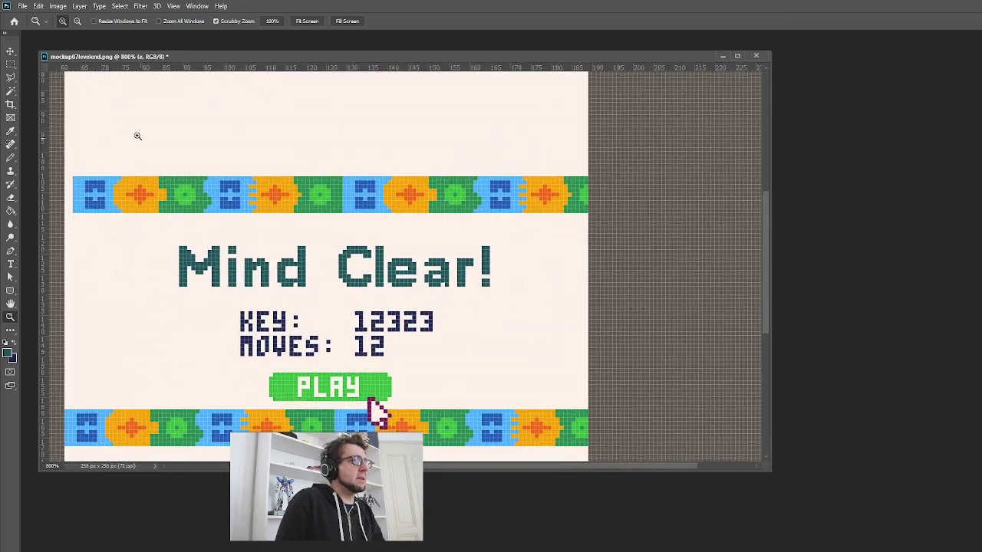
pyautogui.scroll(-10, 390, 277)
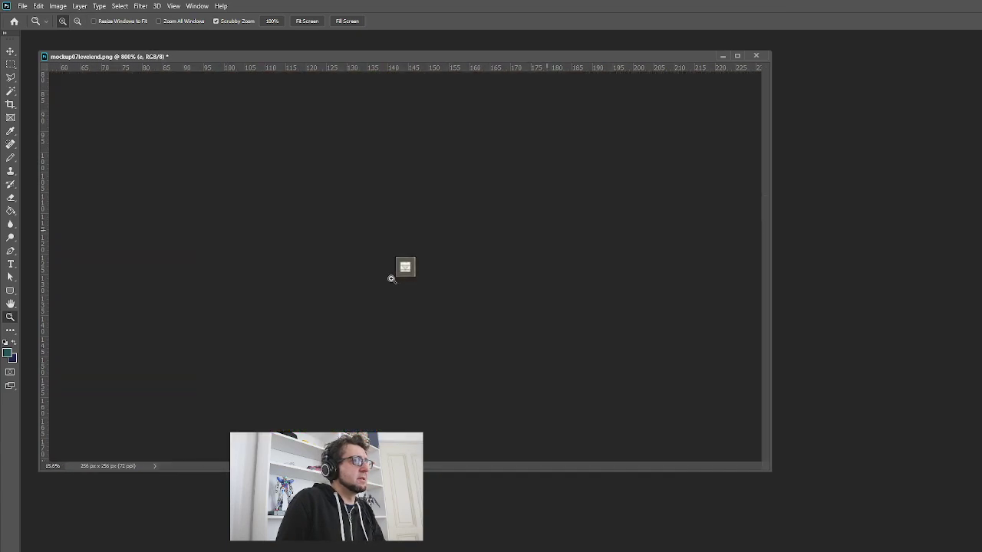
pyautogui.scroll(5, 432, 266)
pyautogui.scroll(10, 433, 266)
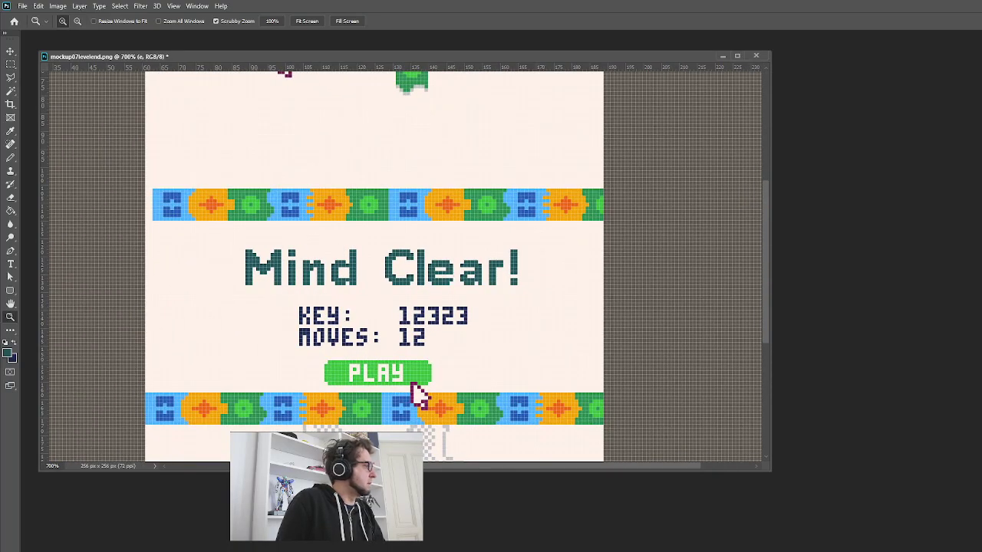
# Select the letters lear! again, shift them 1 px back away from the C, and drop the selection
pyautogui.click(11, 65)
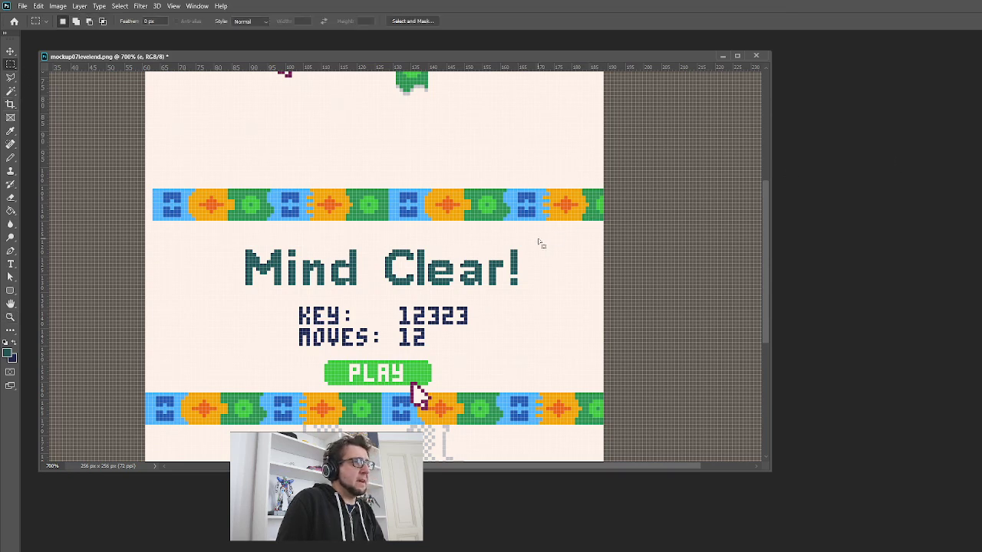
pyautogui.moveTo(532, 295); pyautogui.dragTo(418, 232)
pyautogui.press('Left')
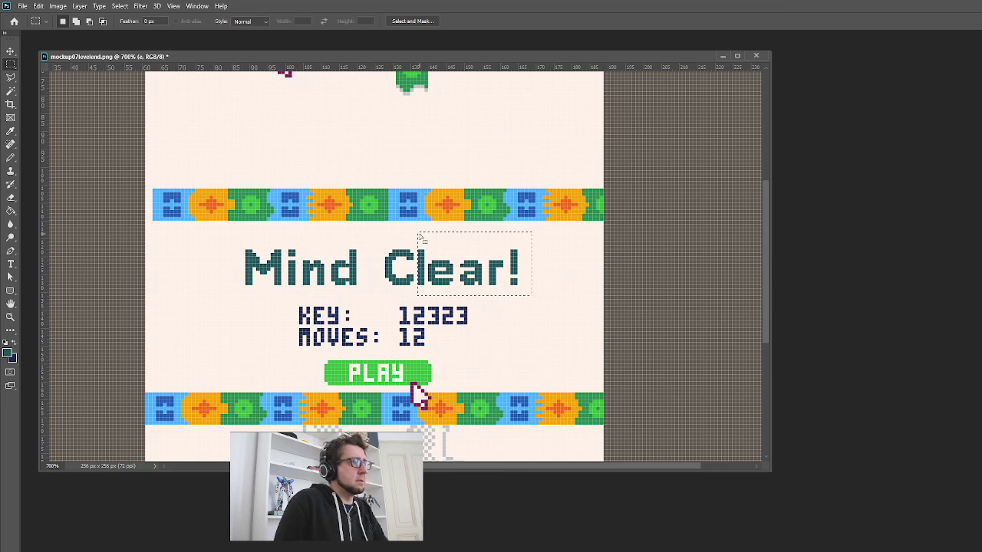
pyautogui.click(10, 50)
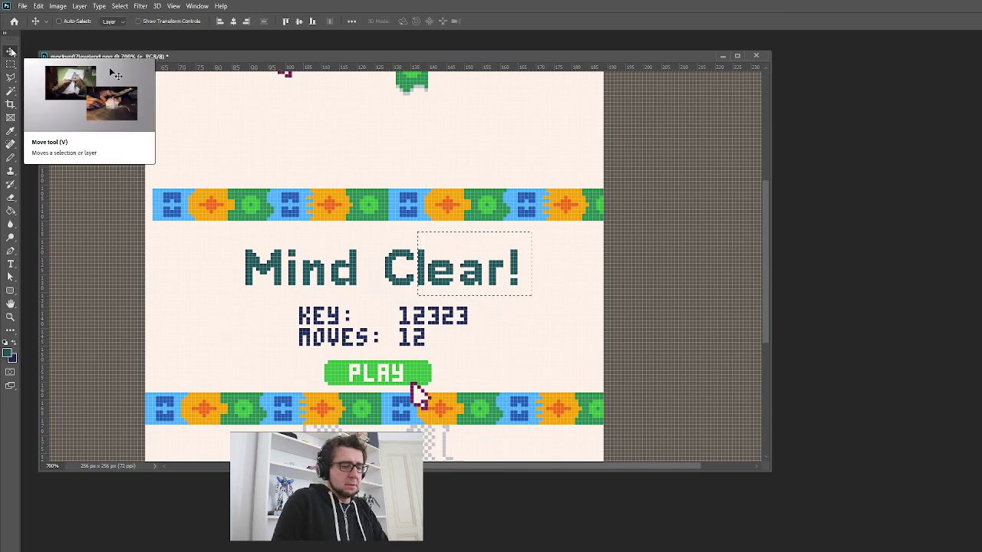
pyautogui.press('Right')
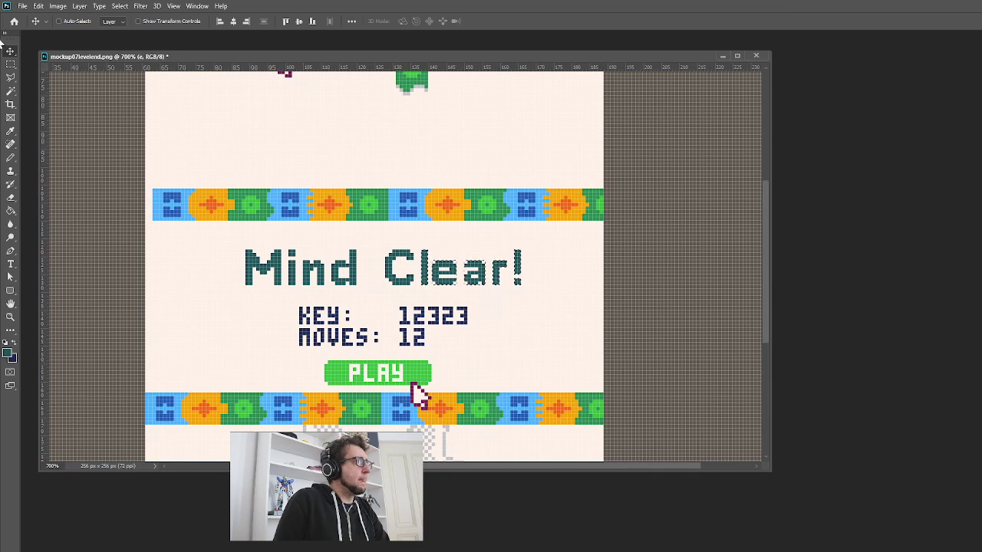
pyautogui.press('m')
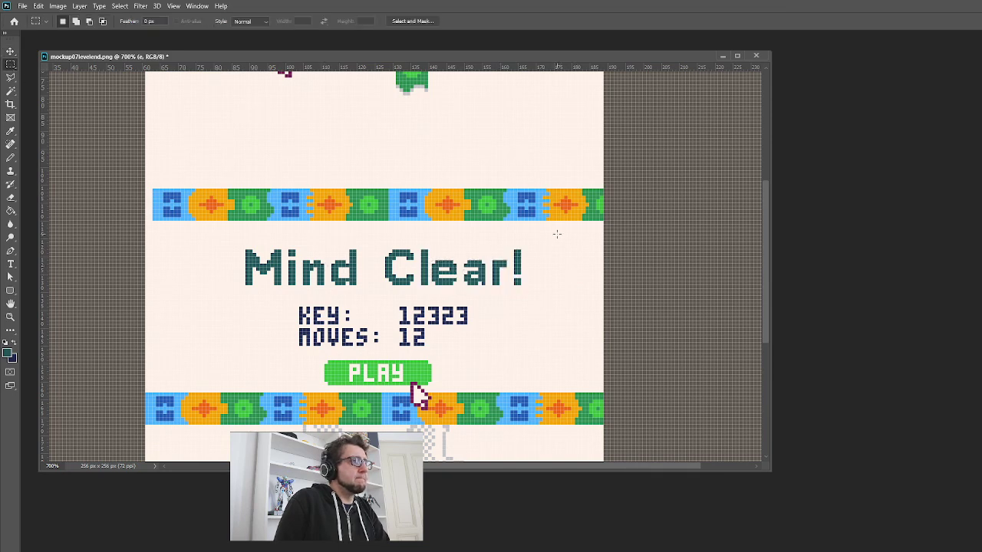
# Select the letters ear! again, shift them 1 px back away from the l, and deselect them
pyautogui.moveTo(557, 233); pyautogui.dragTo(432, 295)
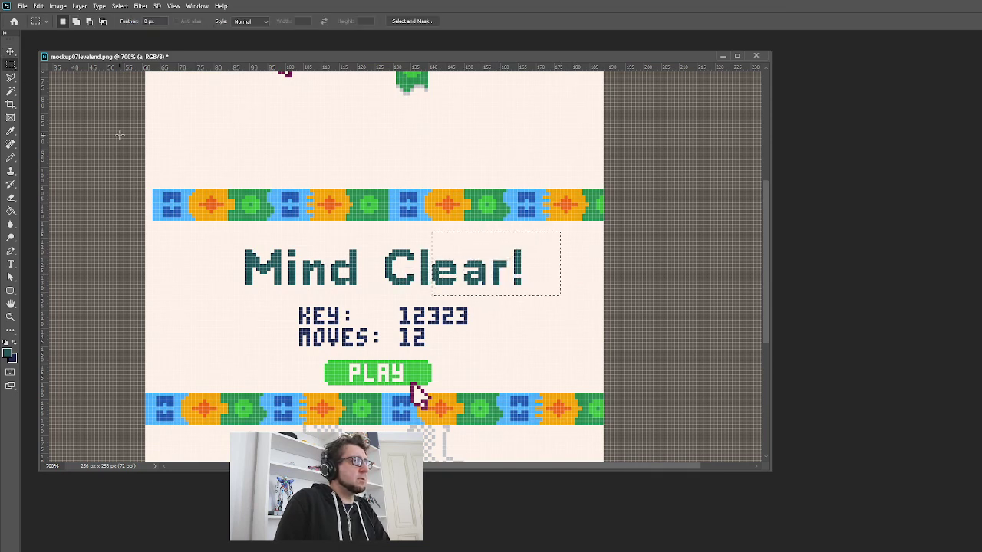
pyautogui.click(11, 52)
pyautogui.press('Right')
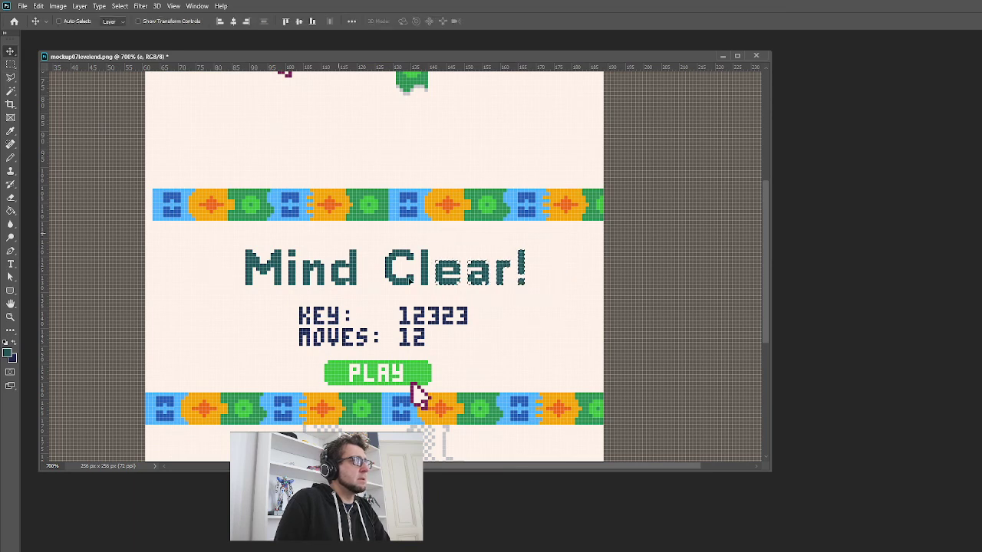
pyautogui.scroll(1, 518, 310)
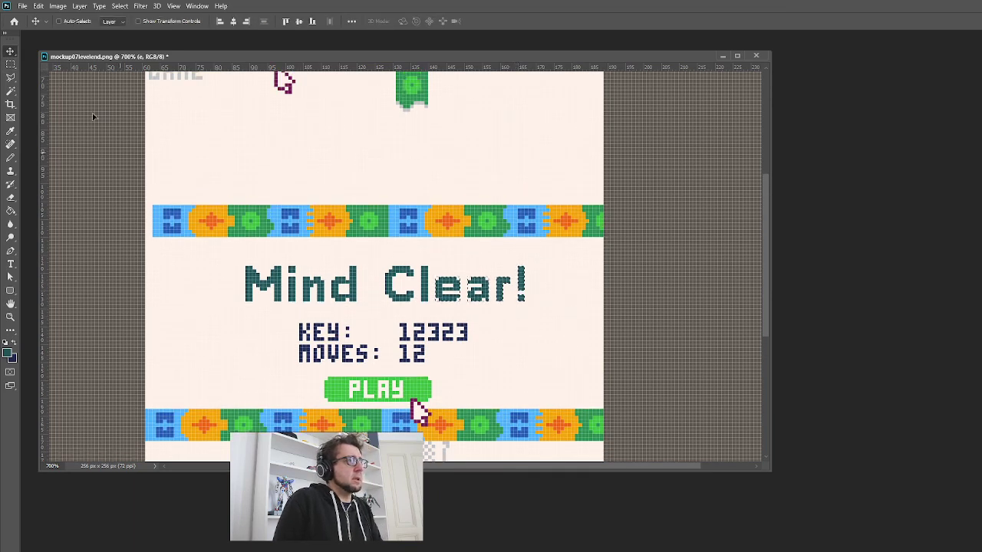
pyautogui.click(140, 6)
pyautogui.click(128, 27)
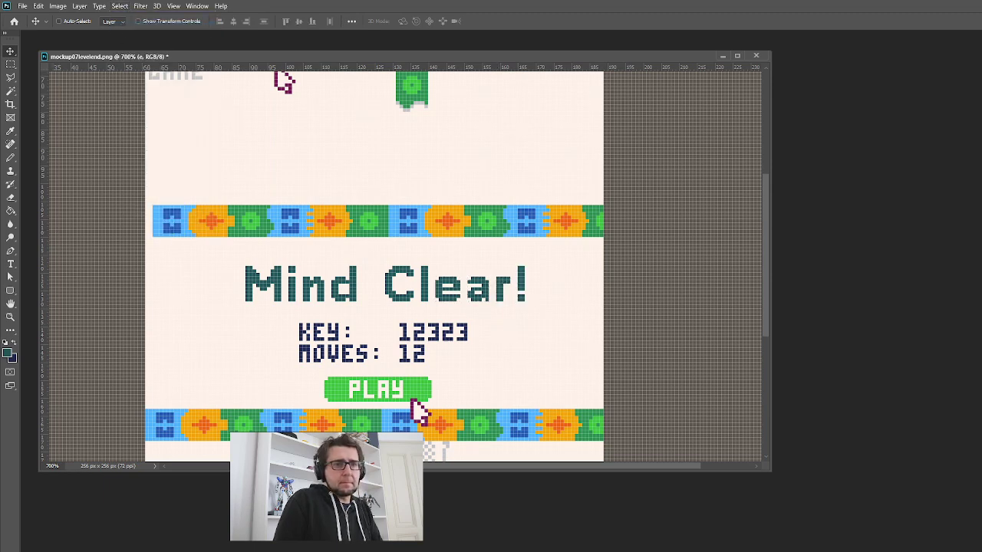
# Show the navy Mind Clear! copy as a reference and place it just above the upper patterned band
pyautogui.press('Right')
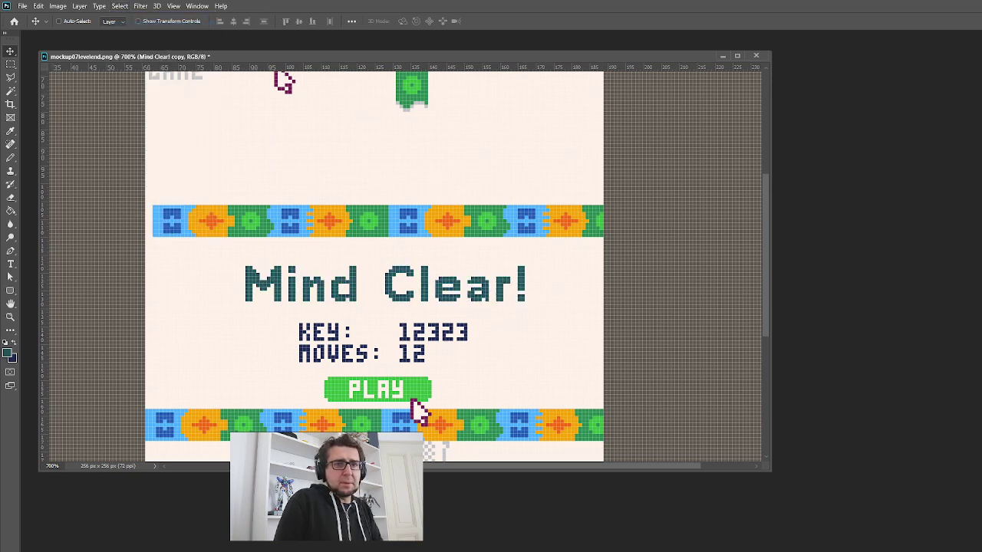
pyautogui.hotkey('ctrl', 'j')
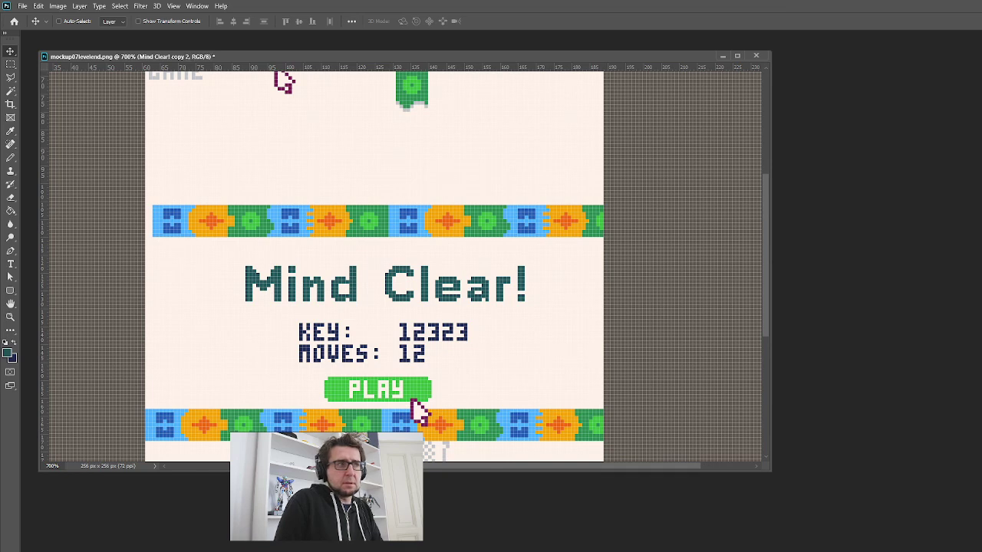
pyautogui.hotkey('ctrl', 'BackSpace')
pyautogui.moveTo(534, 302); pyautogui.dragTo(543, 224)
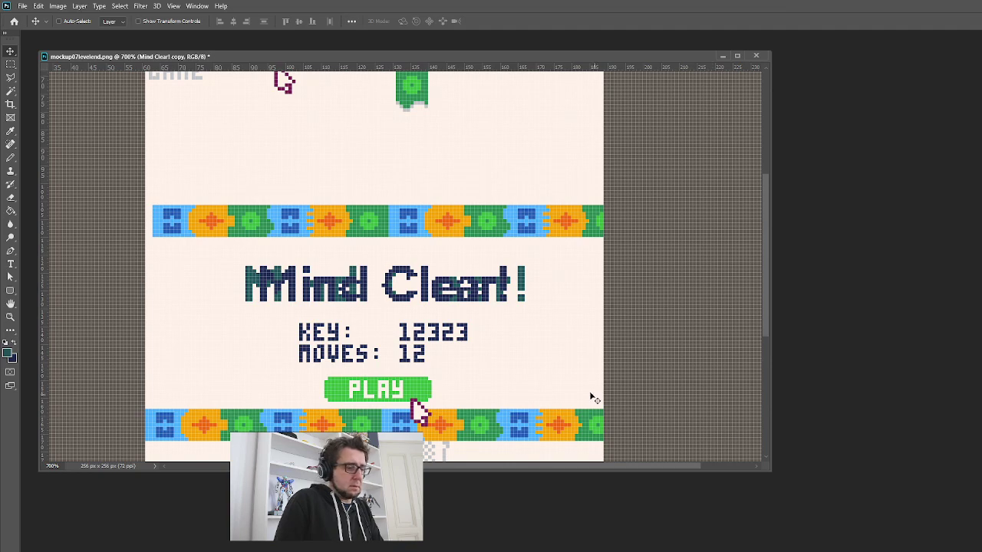
pyautogui.moveTo(476, 300); pyautogui.dragTo(511, 167)
pyautogui.scroll(1, 565, 222)
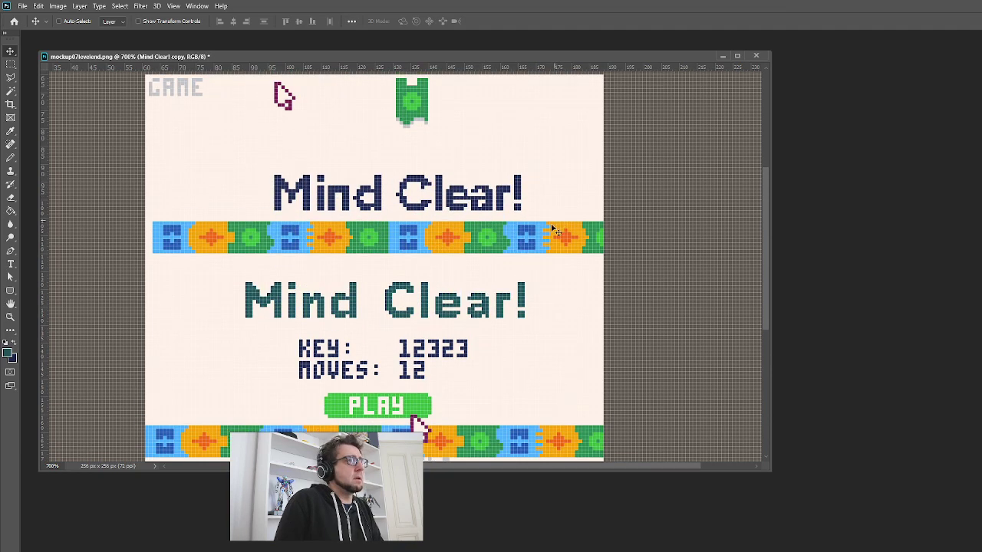
# Replace the jagged navy reference above the band with the smooth anti-aliased Mind Clear! text to compare its spacing
pyautogui.click(11, 316)
pyautogui.click(449, 280)
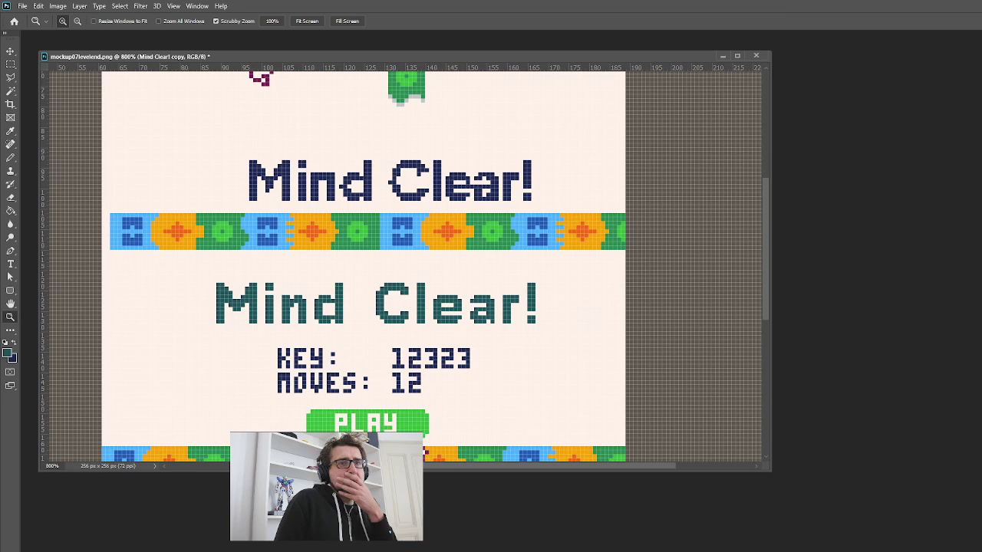
pyautogui.hotkey('alt', '[')
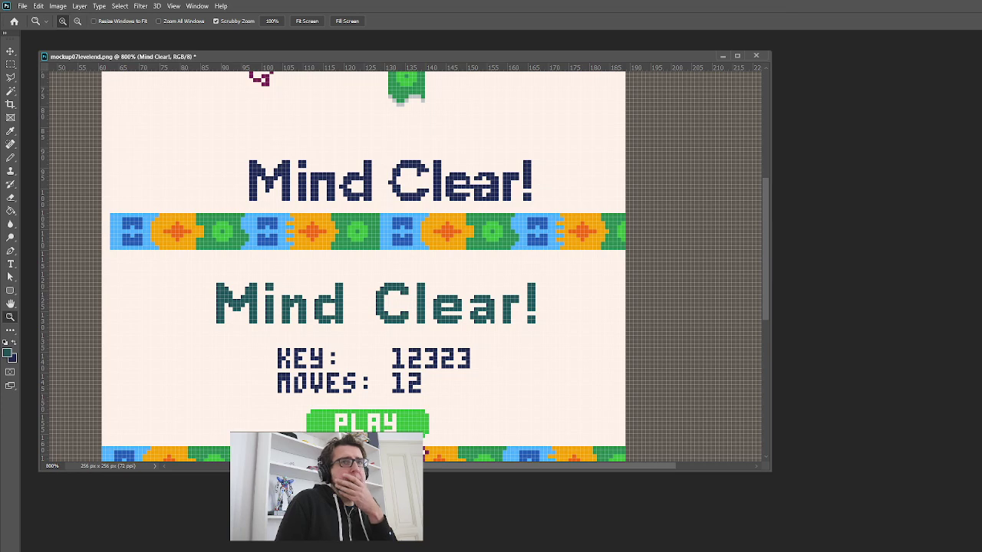
pyautogui.hotkey('ctrl', 'z')
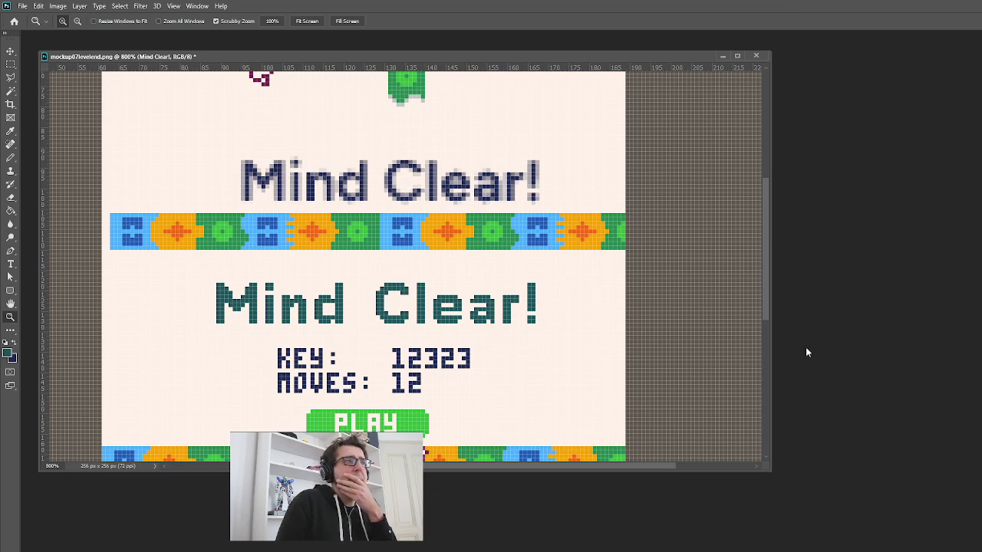
# On the teal title's e layer, notch the r by erasing the top pixel beside its stem and adding one pixel beneath its arm
pyautogui.moveTo(537, 313); pyautogui.dragTo(536, 296)
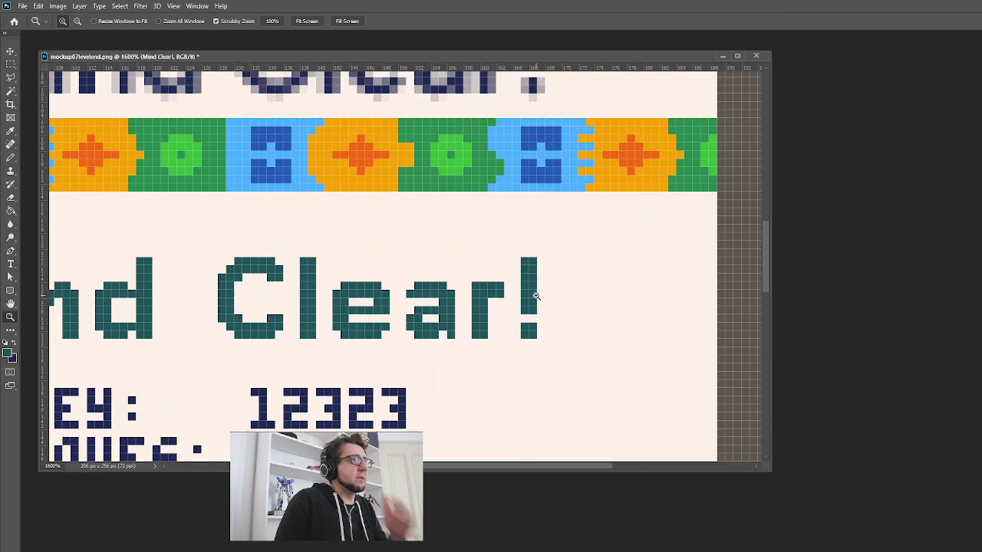
pyautogui.click(536, 296)
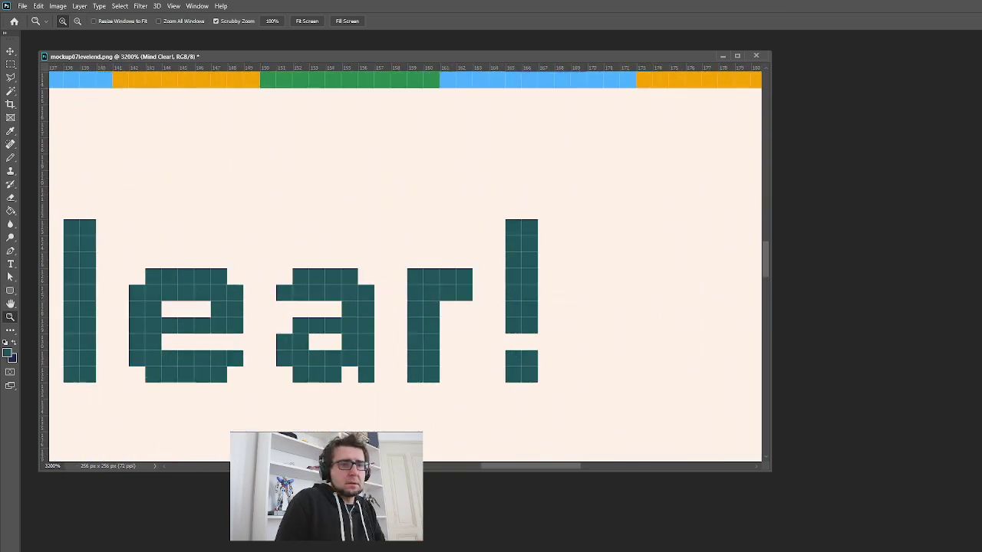
pyautogui.hotkey('alt', '[')
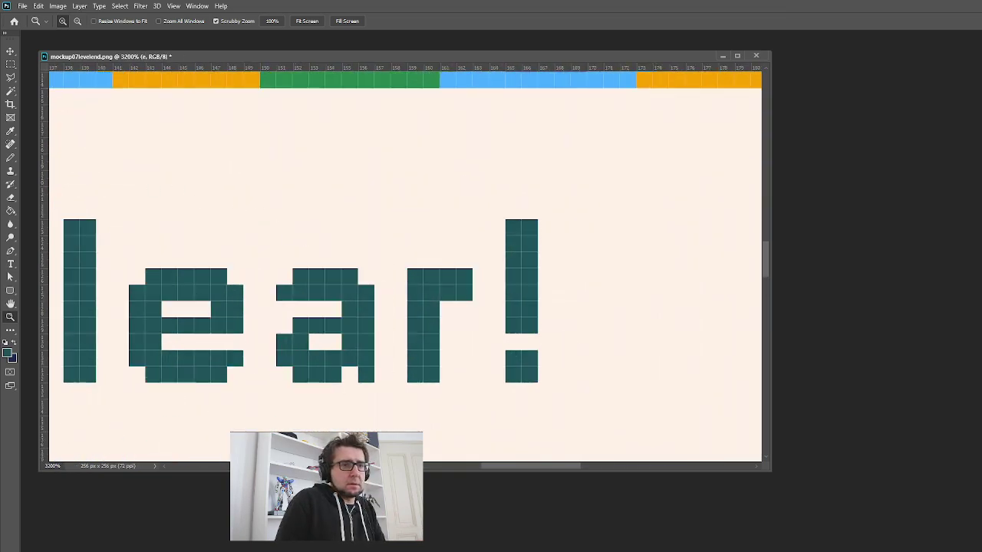
pyautogui.press('ctrl+')
pyautogui.press('ctrl+')
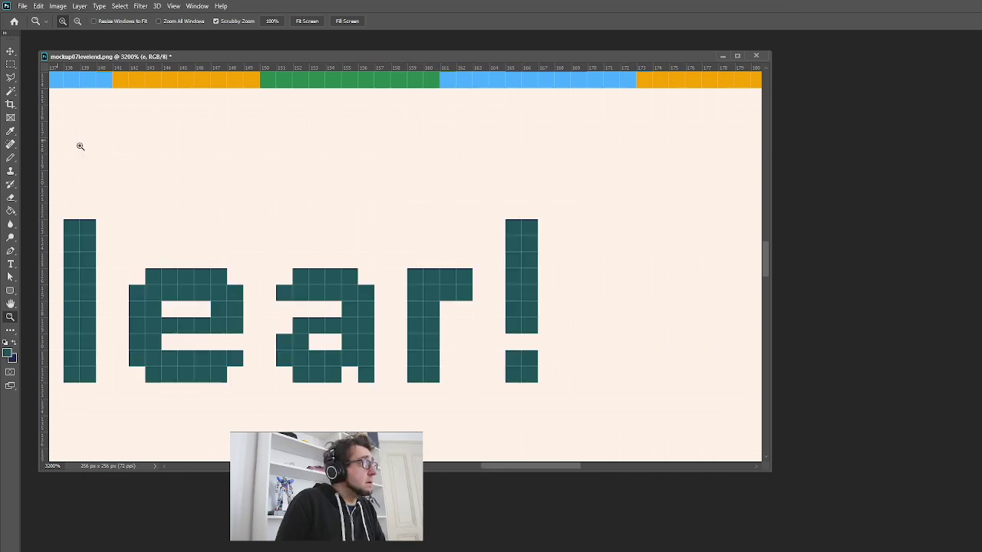
pyautogui.press('e')
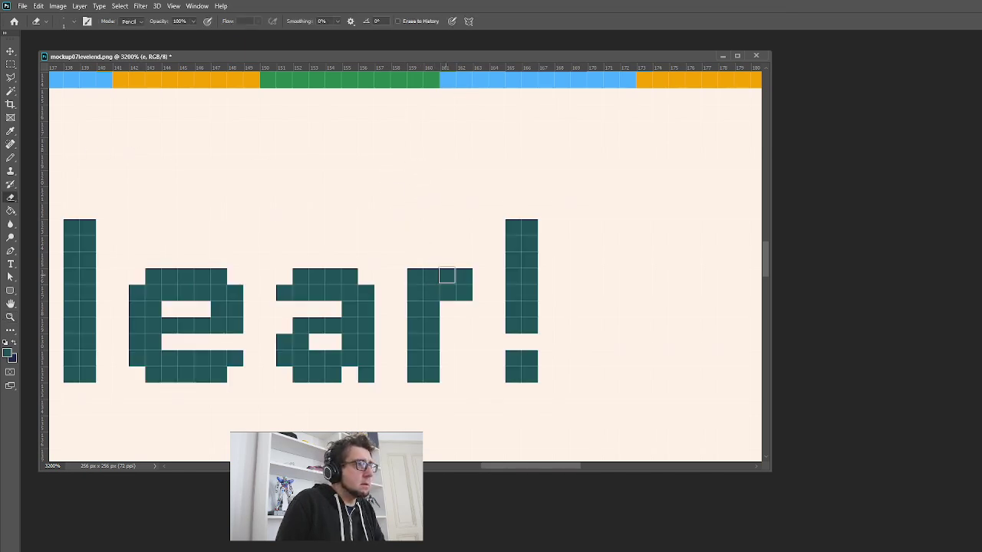
pyautogui.click(447, 276)
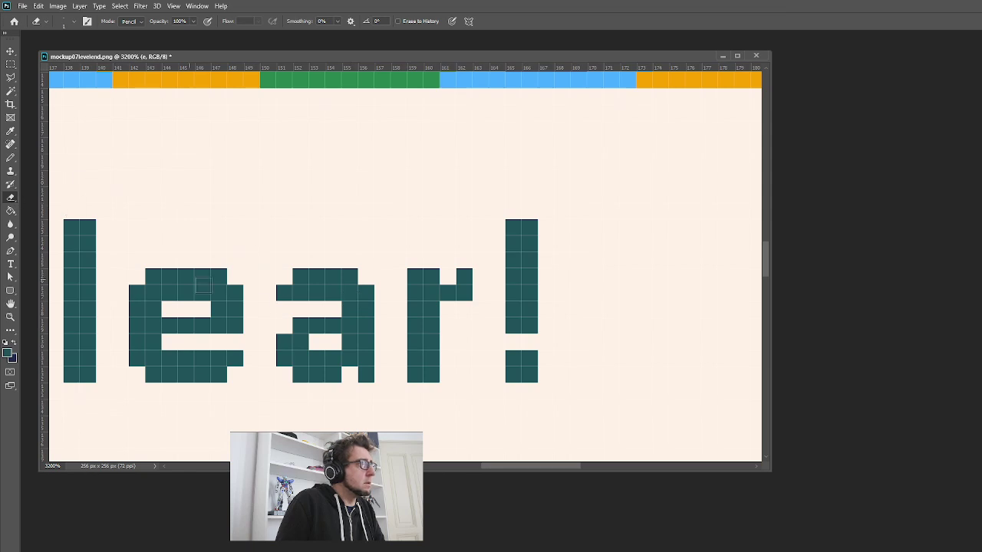
pyautogui.press('b')
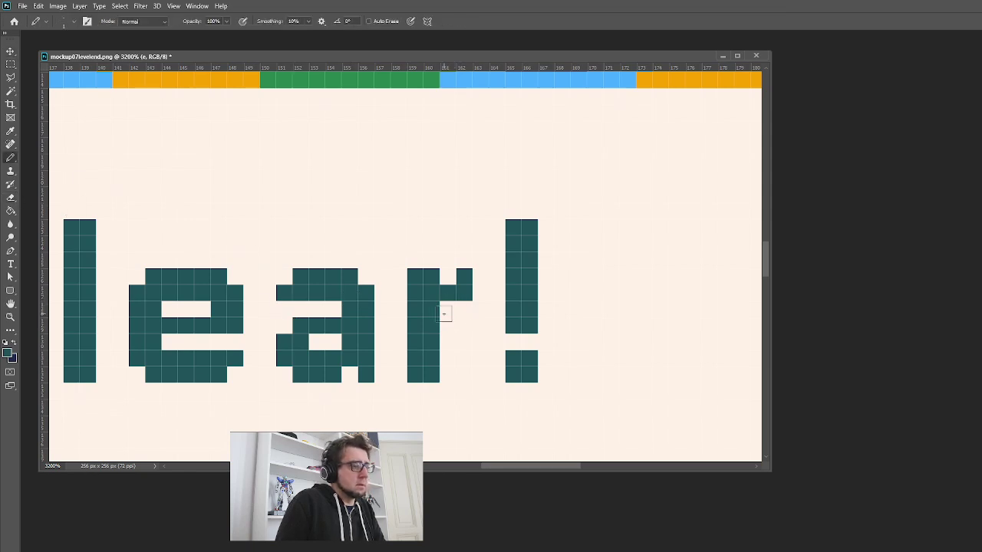
pyautogui.click(446, 309)
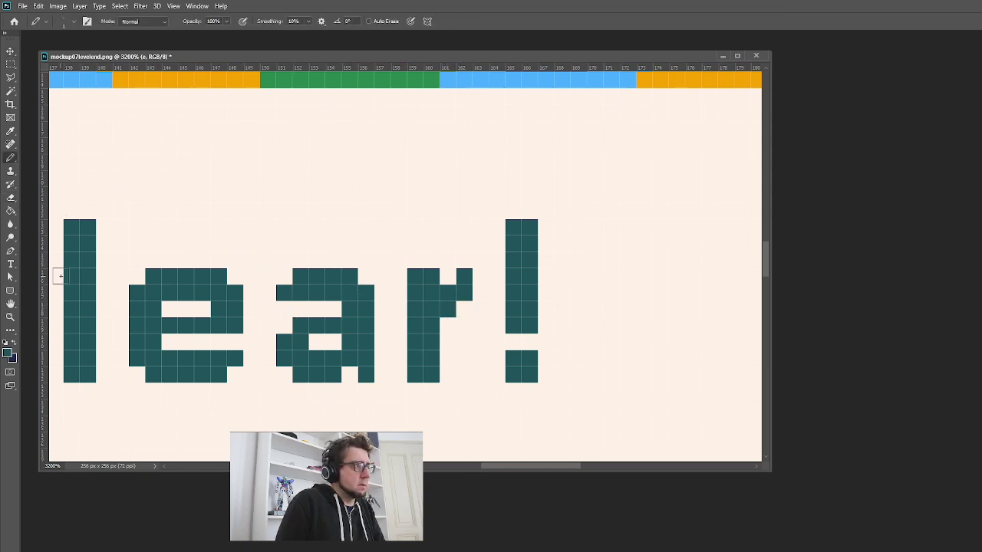
# Compare the teal Mind Clear! title with the smooth navy reference at reduced and medium magnification
pyautogui.click(10, 317)
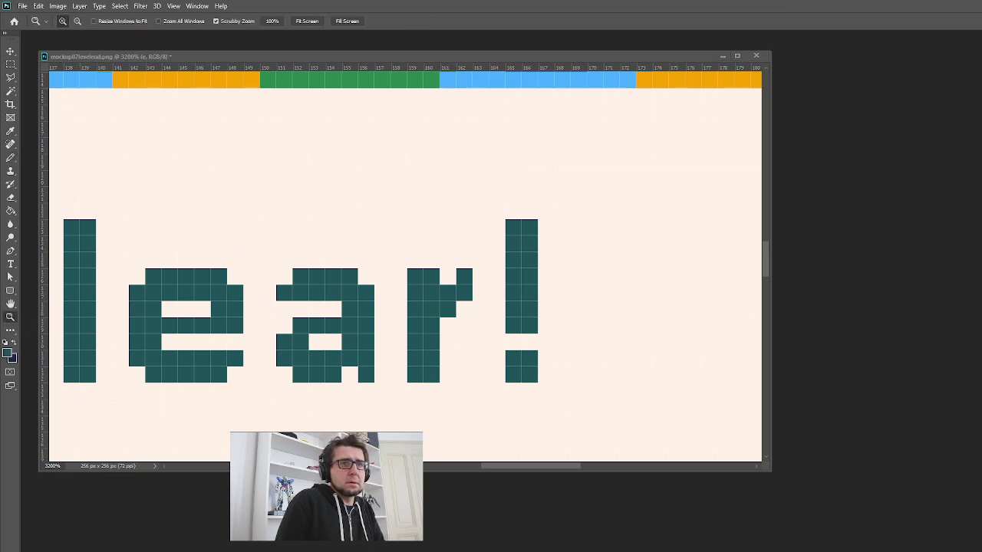
pyautogui.keyDown('alt'); pyautogui.click(553, 294); pyautogui.keyUp('alt')
pyautogui.moveTo(554, 294); pyautogui.dragTo(511, 264)
pyautogui.press('b')
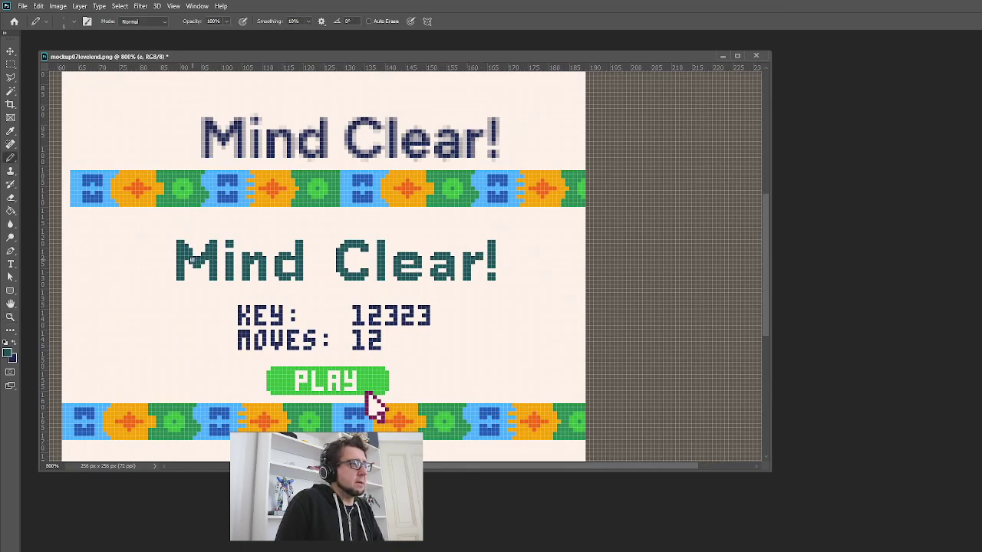
pyautogui.click(10, 317)
pyautogui.keyDown('alt'); pyautogui.click(478, 333); pyautogui.keyUp('alt')
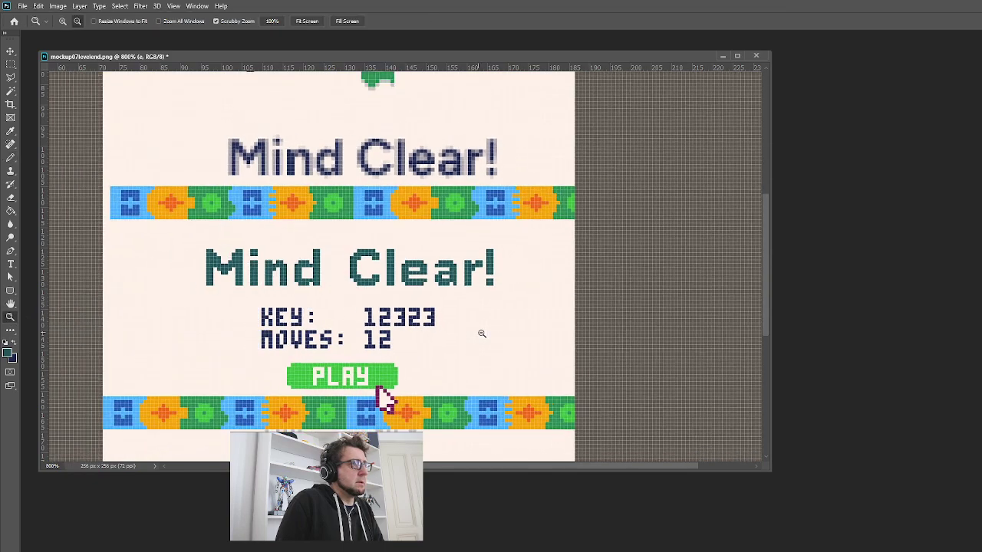
pyautogui.keyDown('alt'); pyautogui.click(482, 334); pyautogui.keyUp('alt')
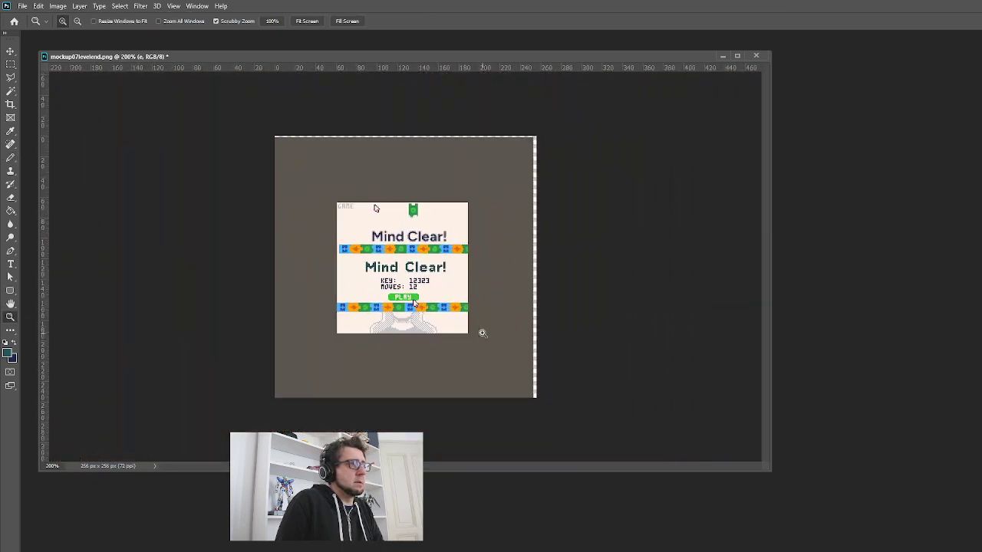
pyautogui.click(499, 272)
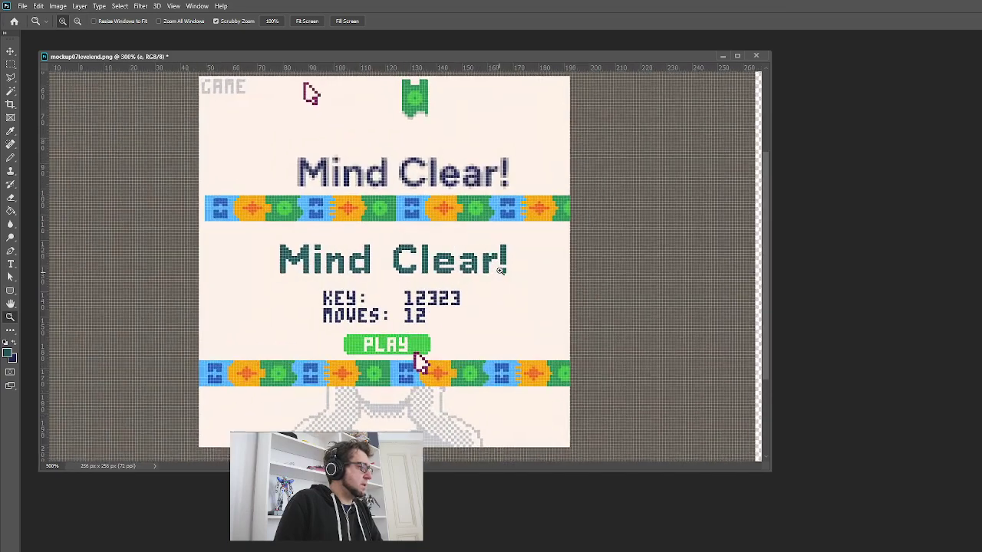
# Rework the arm of the teal r, extending it one pixel toward the exclamation mark
pyautogui.moveTo(499, 271); pyautogui.dragTo(509, 248)
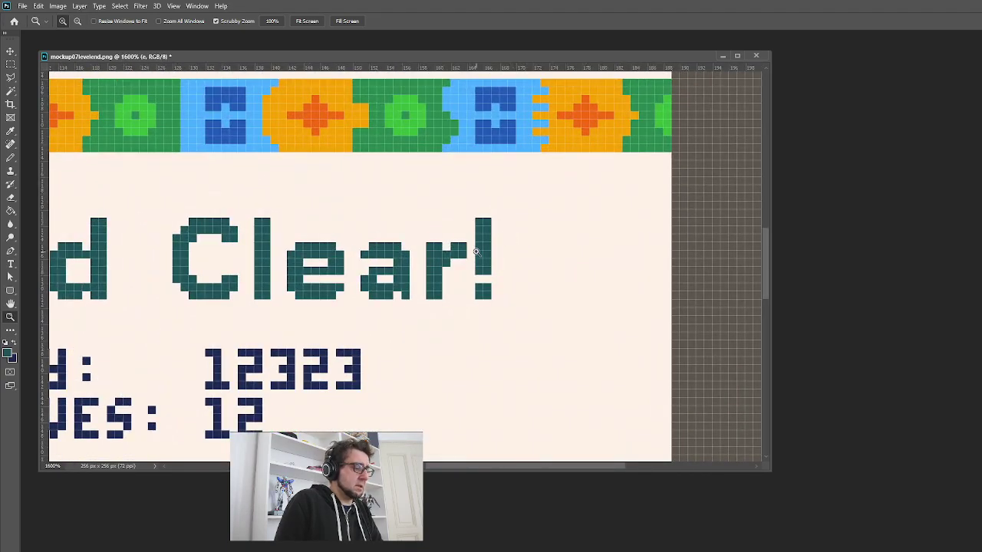
pyautogui.press('e')
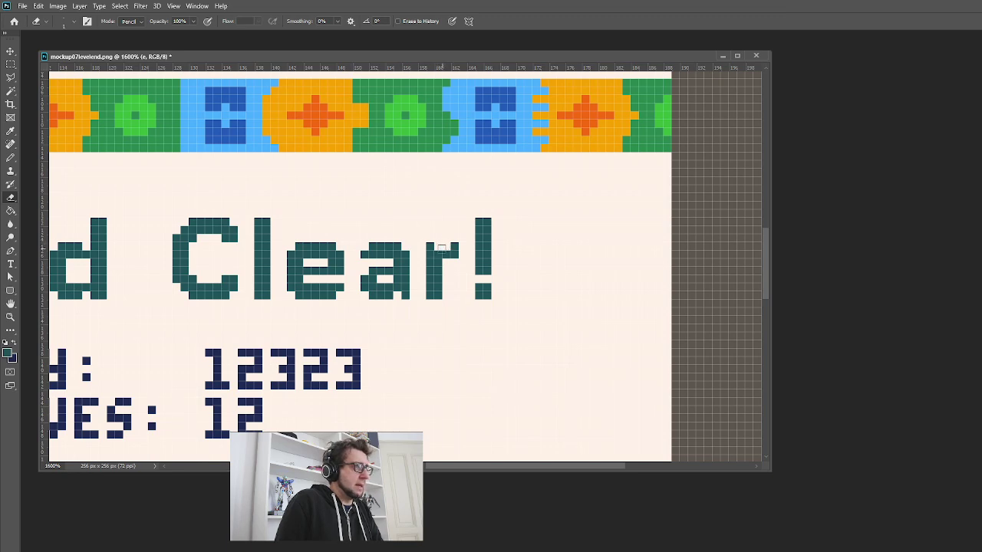
pyautogui.press('b')
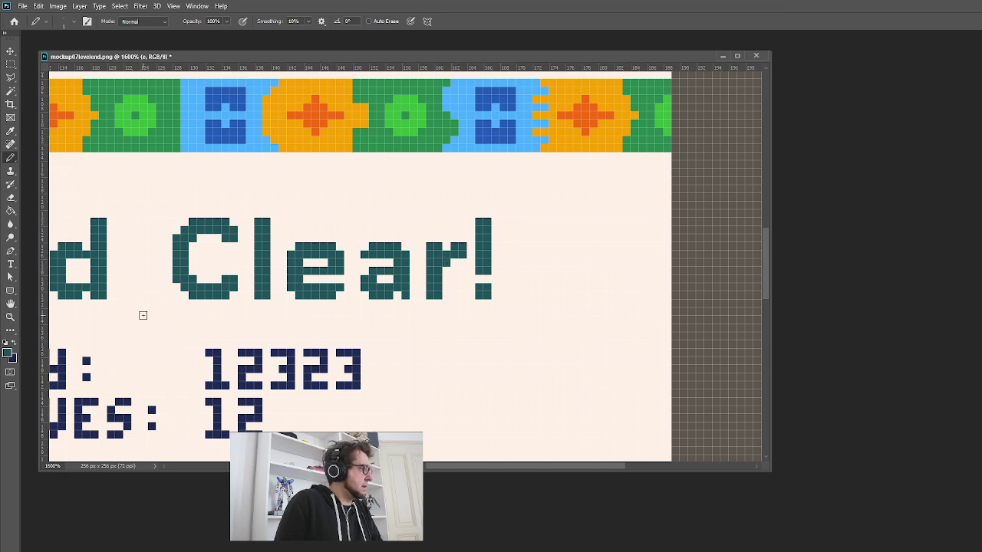
# Select the teal exclamation mark, shift it 1 px away from the r, and drop the selection
pyautogui.click(10, 64)
pyautogui.moveTo(475, 209); pyautogui.dragTo(523, 306)
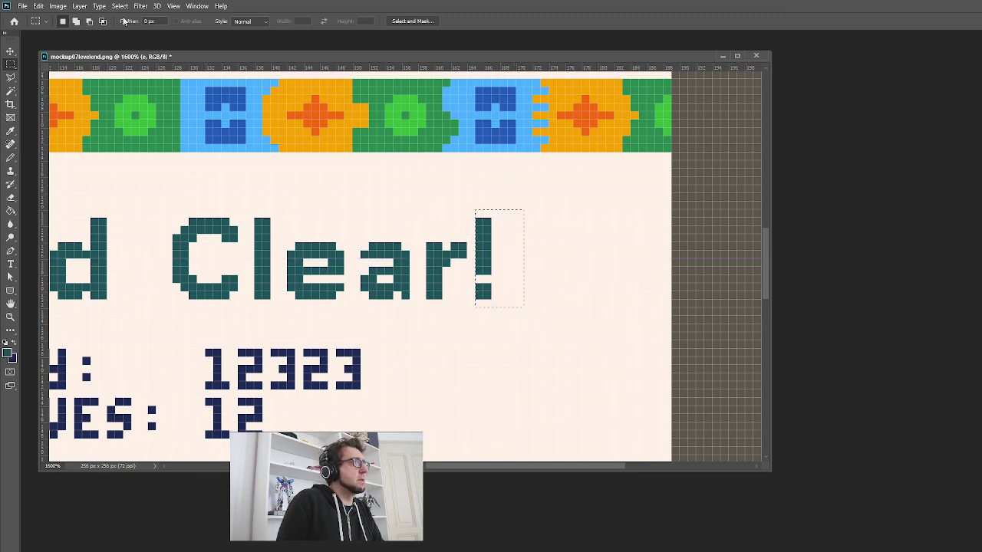
pyautogui.click(10, 53)
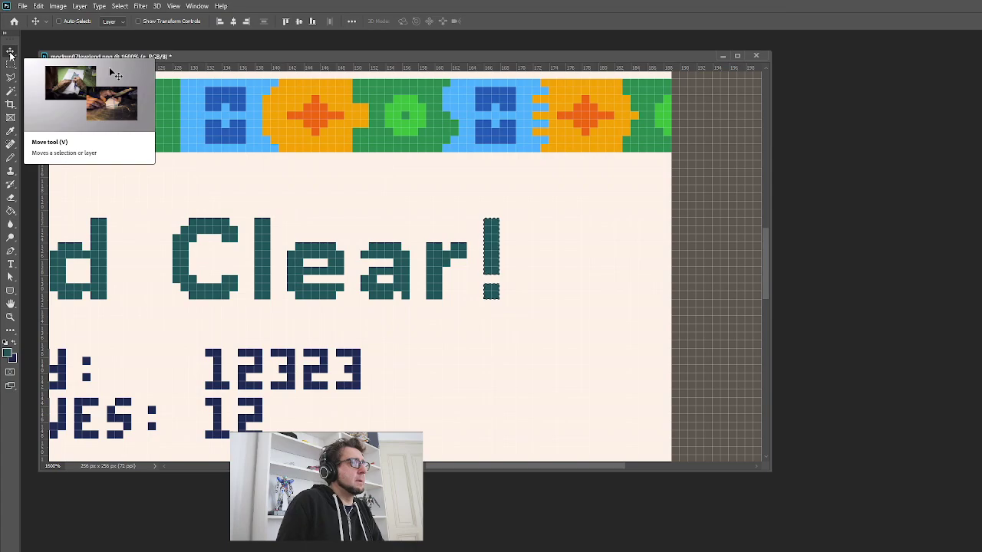
pyautogui.press('Right')
pyautogui.click(11, 316)
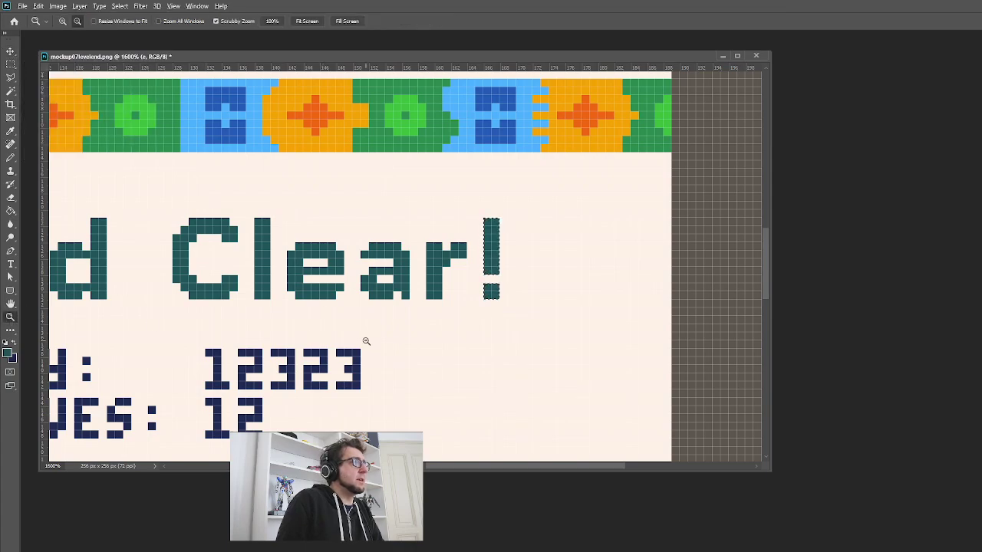
pyautogui.keyDown('alt'); pyautogui.click(367, 342); pyautogui.keyUp('alt')
pyautogui.keyDown('alt'); pyautogui.click(367, 342); pyautogui.keyUp('alt')
pyautogui.keyDown('alt'); pyautogui.click(367, 341); pyautogui.keyUp('alt')
pyautogui.keyDown('alt'); pyautogui.click(367, 341); pyautogui.keyUp('alt')
pyautogui.keyDown('alt'); pyautogui.click(367, 341); pyautogui.keyUp('alt')
pyautogui.keyDown('alt'); pyautogui.click(367, 341); pyautogui.keyUp('alt')
pyautogui.keyDown('alt'); pyautogui.click(367, 341); pyautogui.keyUp('alt')
pyautogui.keyDown('alt'); pyautogui.click(366, 341); pyautogui.keyUp('alt')
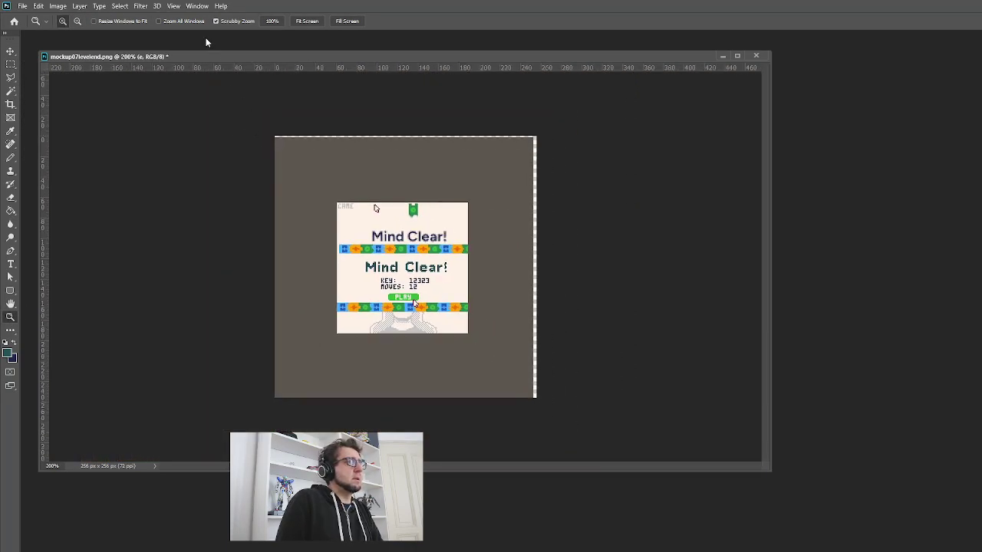
pyautogui.click(120, 7)
pyautogui.click(134, 29)
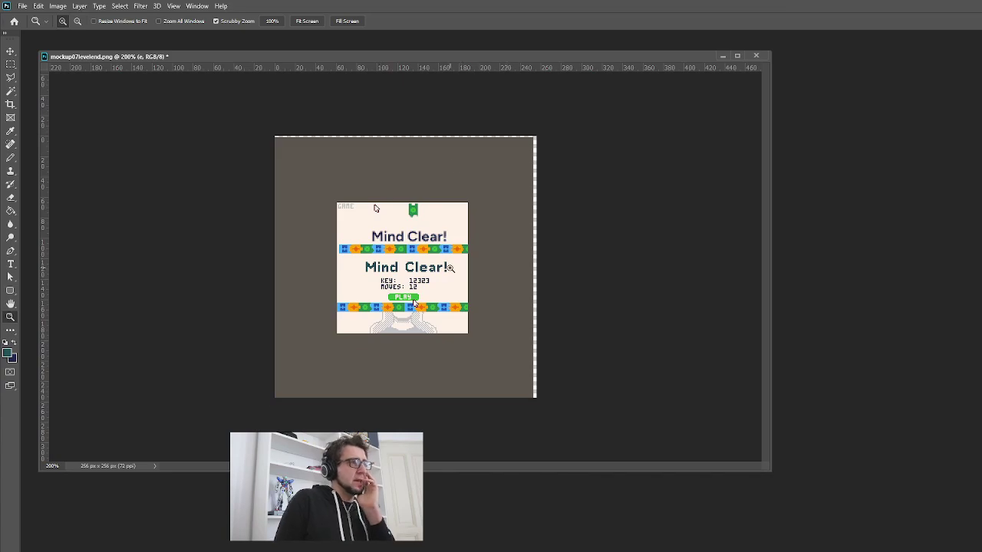
# Save the level-end mockup as the Photoshop file mockup07levelend.psd
pyautogui.moveTo(462, 270); pyautogui.dragTo(544, 259)
pyautogui.moveTo(454, 251); pyautogui.dragTo(491, 250)
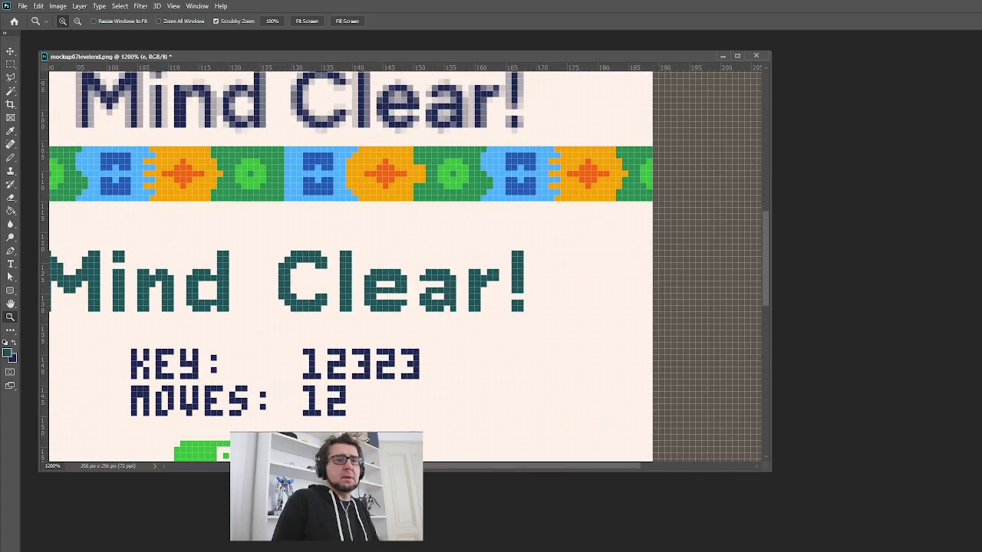
pyautogui.click(23, 6)
pyautogui.click(61, 129)
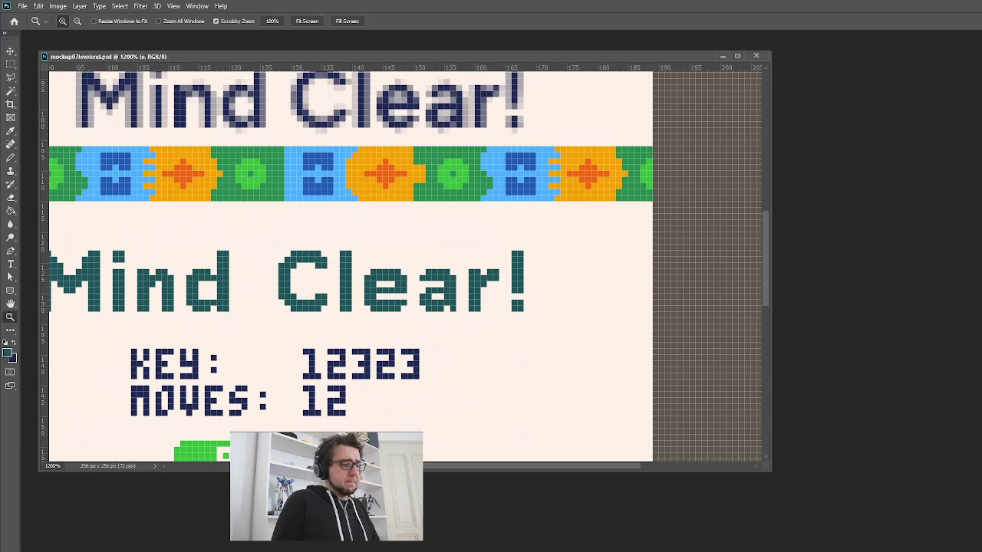
# Add a new layer to the mockup and make it the active layer
pyautogui.hotkey('ctrl', 'shift', 'alt', 'n')
pyautogui.hotkey('ctrl', 'shift', 'alt', 'n')
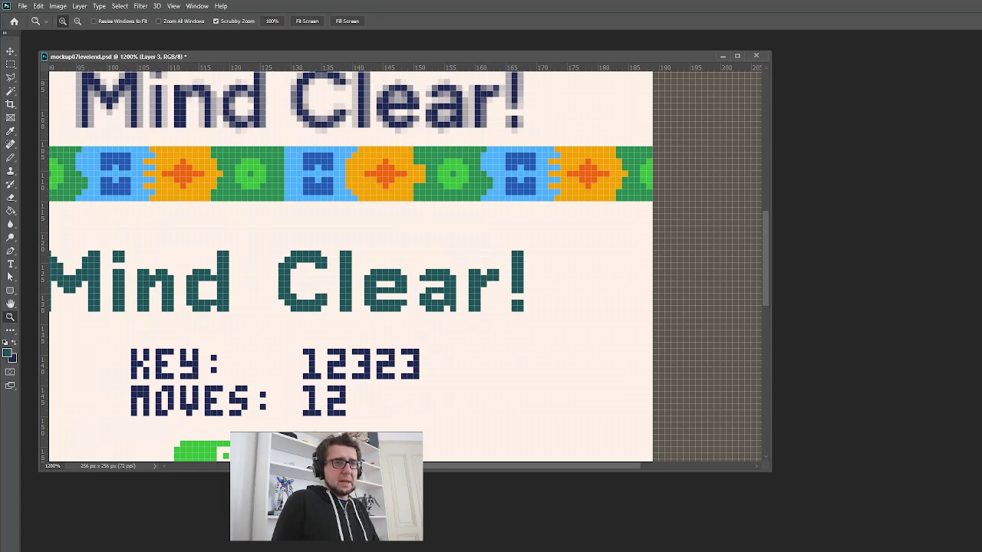
pyautogui.press('alt+')
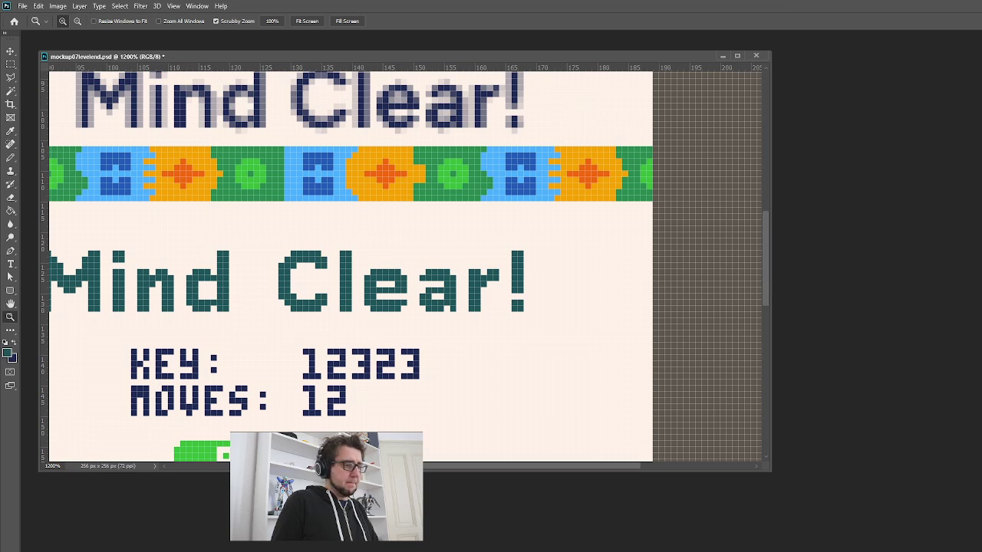
pyautogui.hotkey('alt', '.')
# Select the teal word Clear! and crop the canvas to it
pyautogui.press('m')
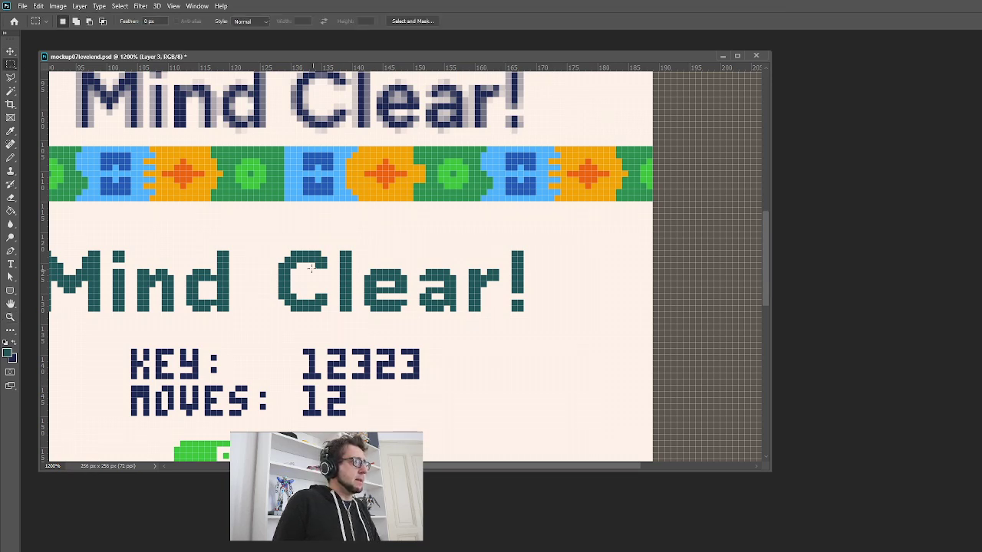
pyautogui.moveTo(281, 248); pyautogui.dragTo(321, 267)
pyautogui.moveTo(499, 302); pyautogui.dragTo(525, 311)
pyautogui.click(58, 7)
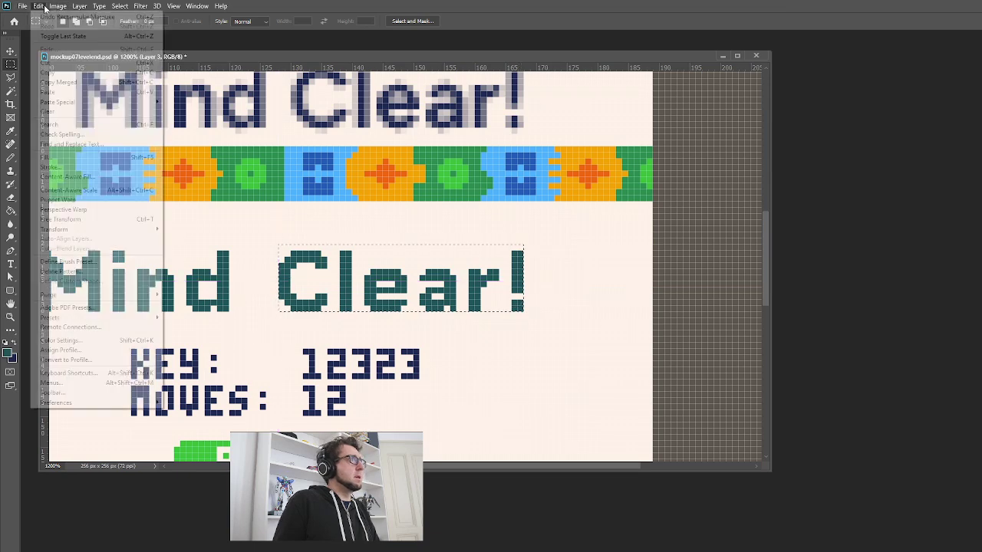
pyautogui.click(80, 105)
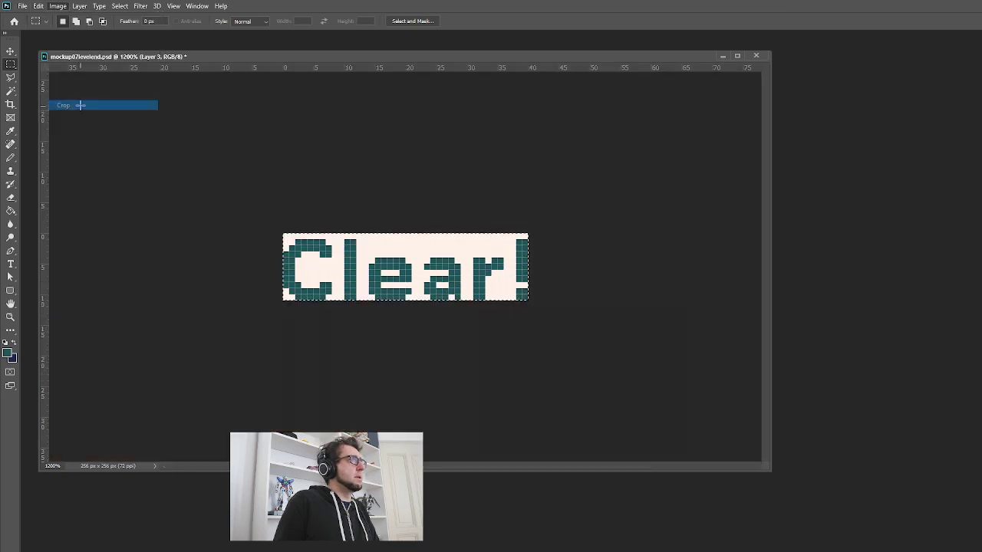
pyautogui.click(22, 6)
pyautogui.click(82, 128)
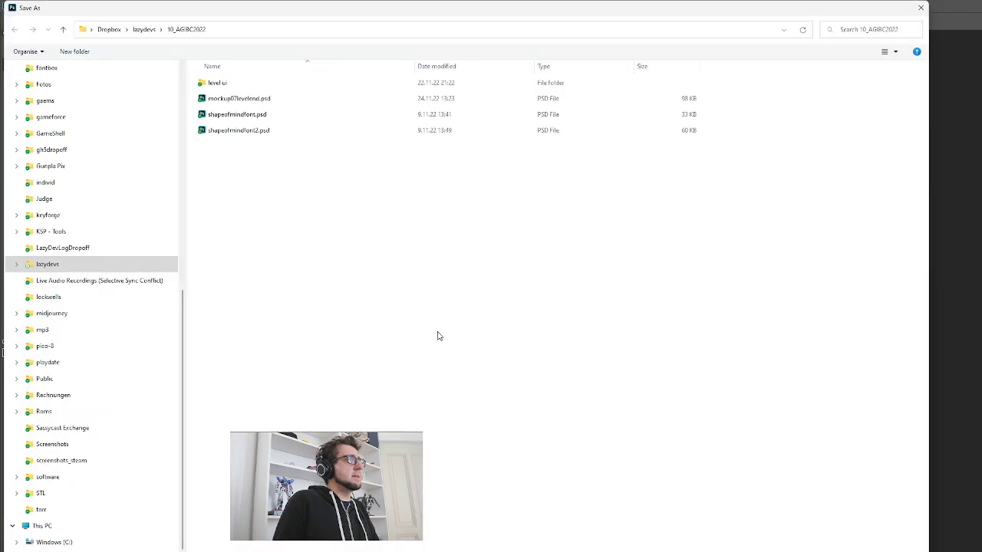
pyautogui.press('Escape')
# Select the letters of Clear! without the empty pixel row above them and crop the canvas again
pyautogui.click(334, 234)
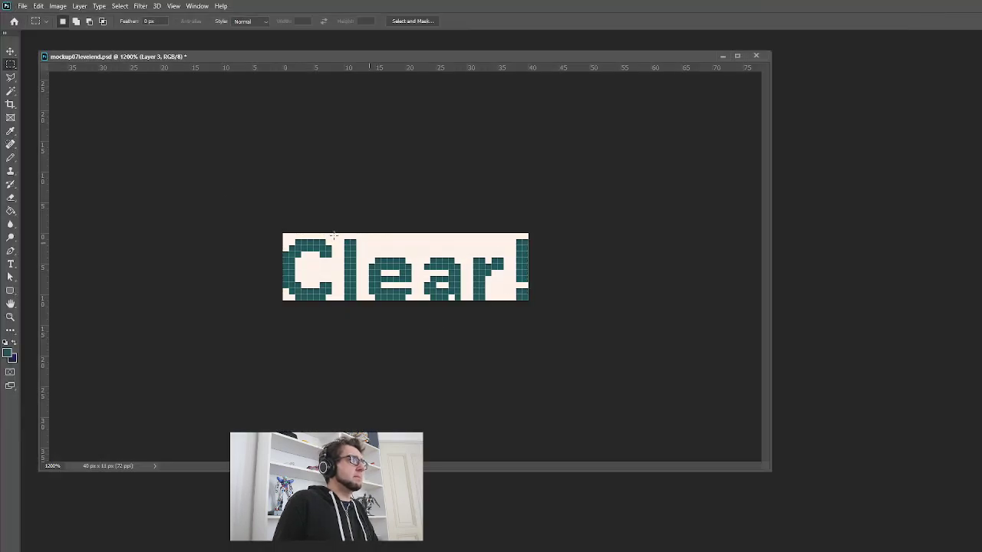
pyautogui.moveTo(278, 239); pyautogui.dragTo(625, 317)
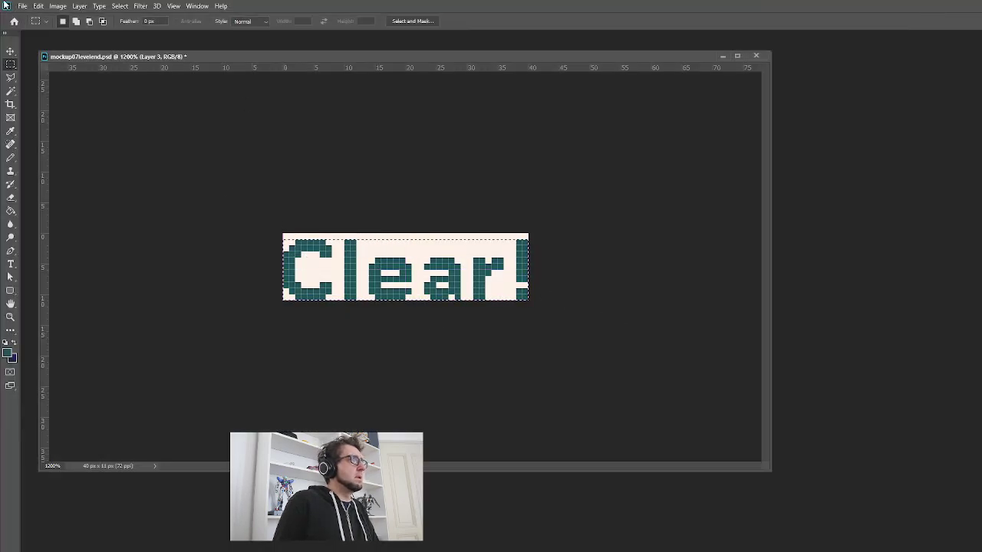
pyautogui.click(58, 6)
pyautogui.moveTo(39, 6)
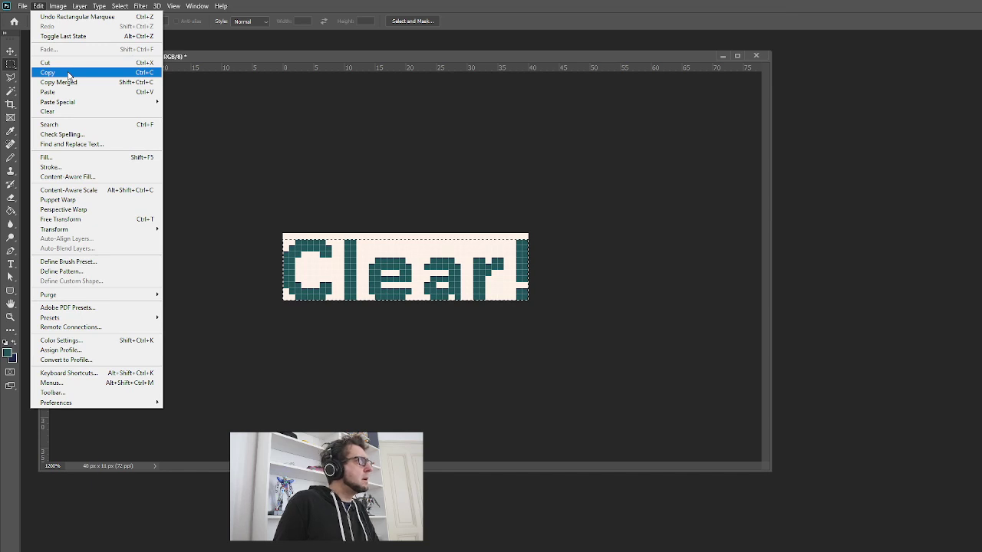
pyautogui.moveTo(68, 7)
pyautogui.click(74, 104)
# Save the cropped Clear! image as a separate file in PNG format
pyautogui.click(27, 8)
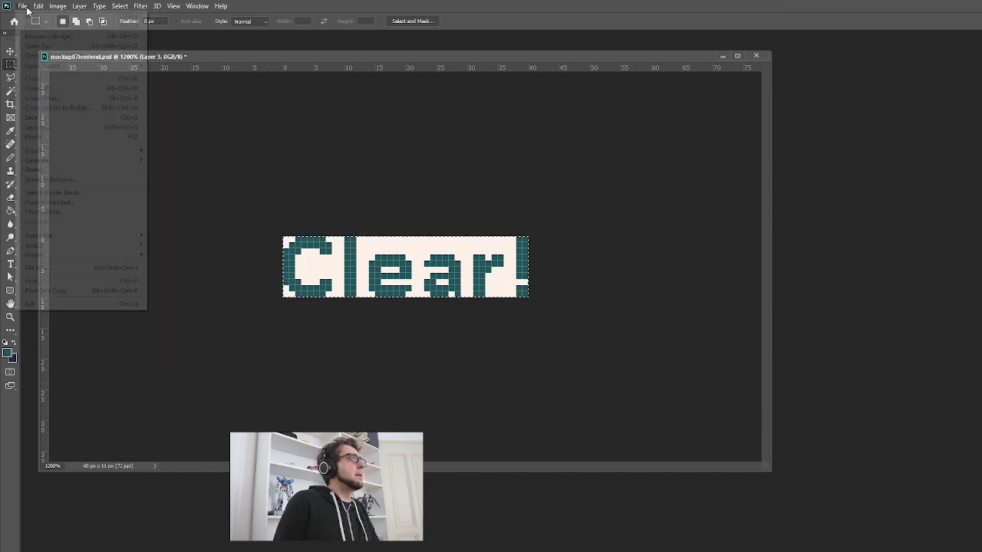
pyautogui.click(67, 126)
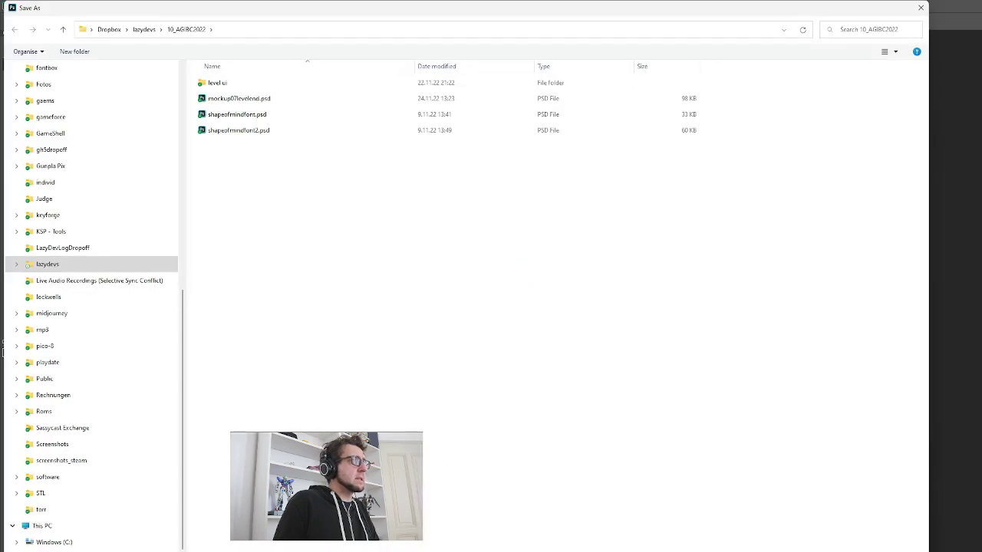
pyautogui.click(149, 548)
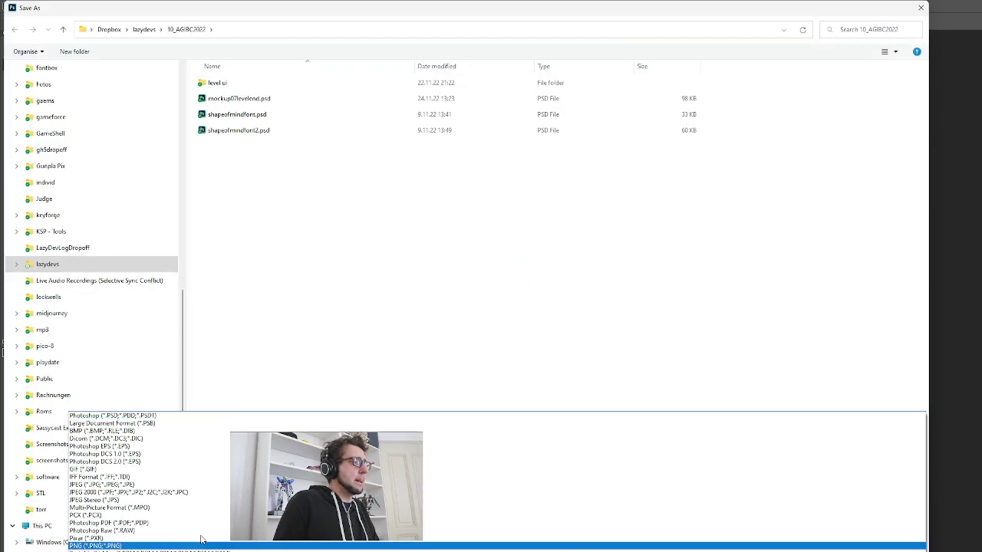
pyautogui.click(152, 546)
pyautogui.click(234, 211)
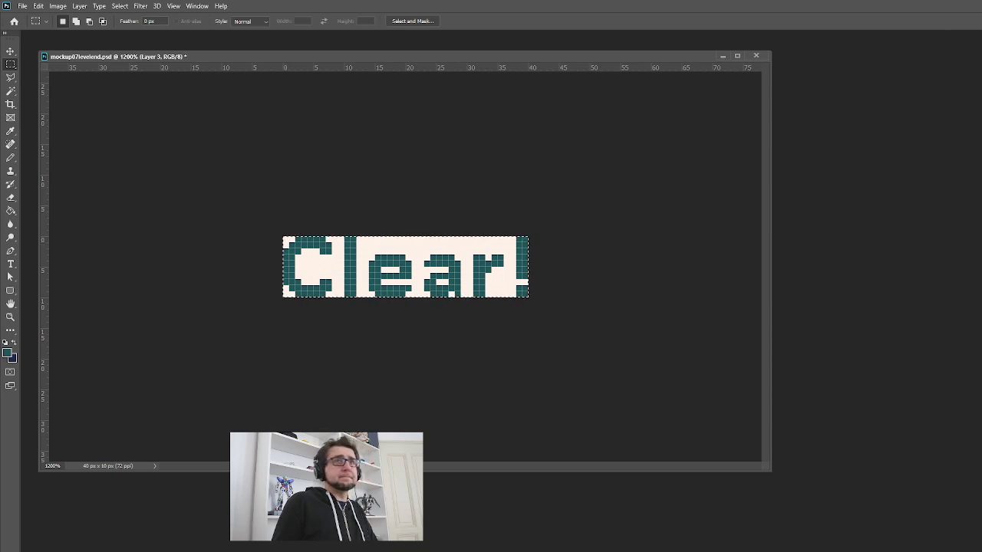
# Quit Photoshop, discarding the unsaved changes to shapeofmindfont2.psd and mockup07levelend.psd
pyautogui.hotkey('ctrl', 'q')
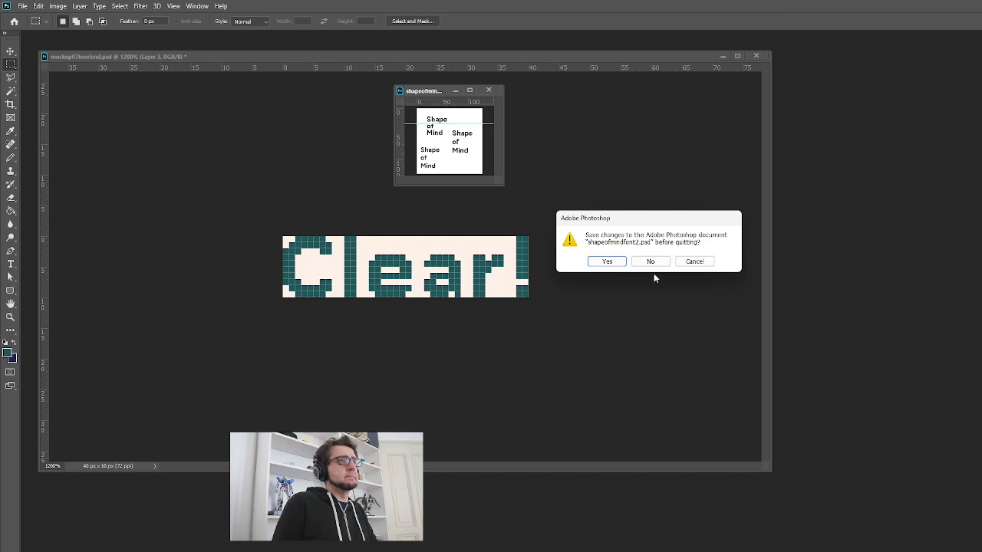
pyautogui.click(651, 262)
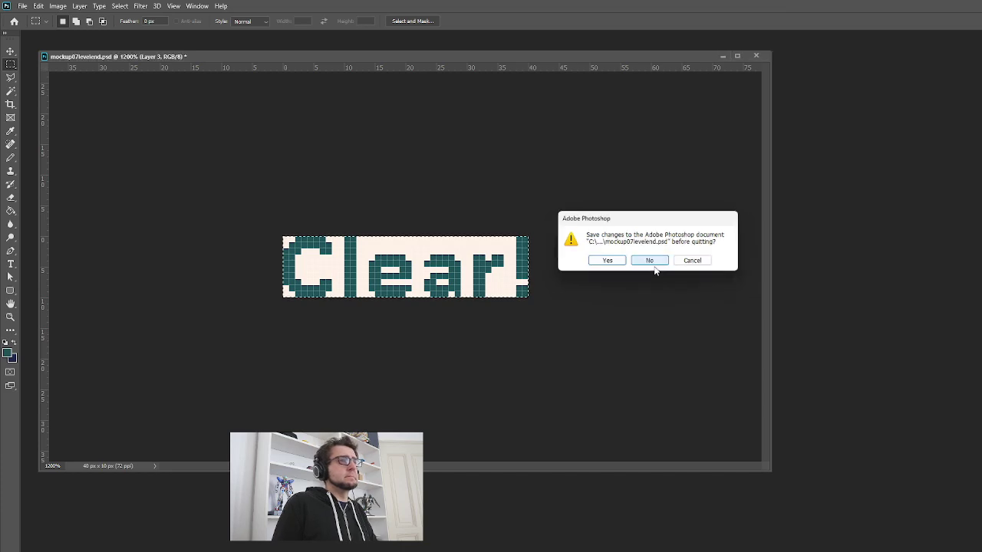
pyautogui.click(652, 263)
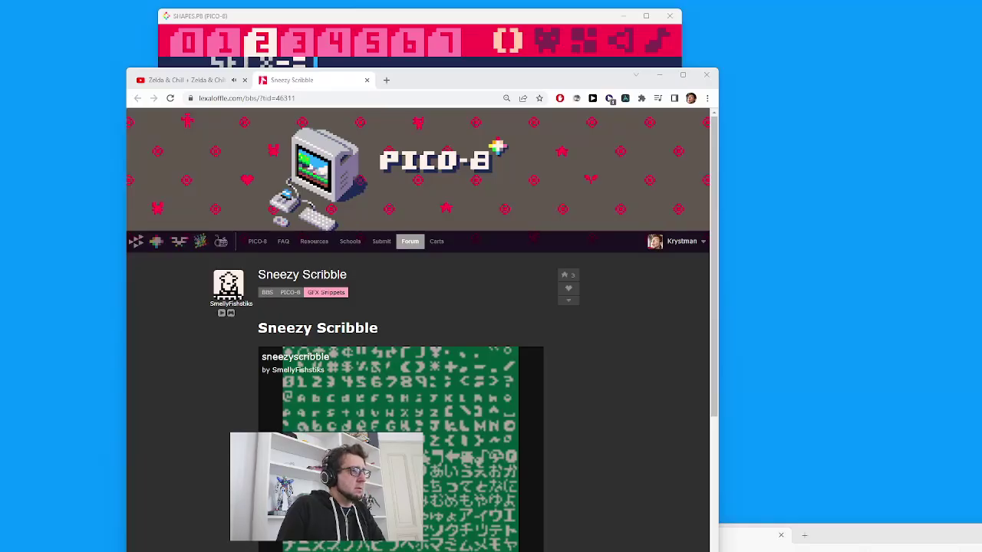
# Run the Sneezy Scribble cartridge on its PICO-8 forum page in the browser and shift the browser window aside to uncover the code
pyautogui.click(372, 366)
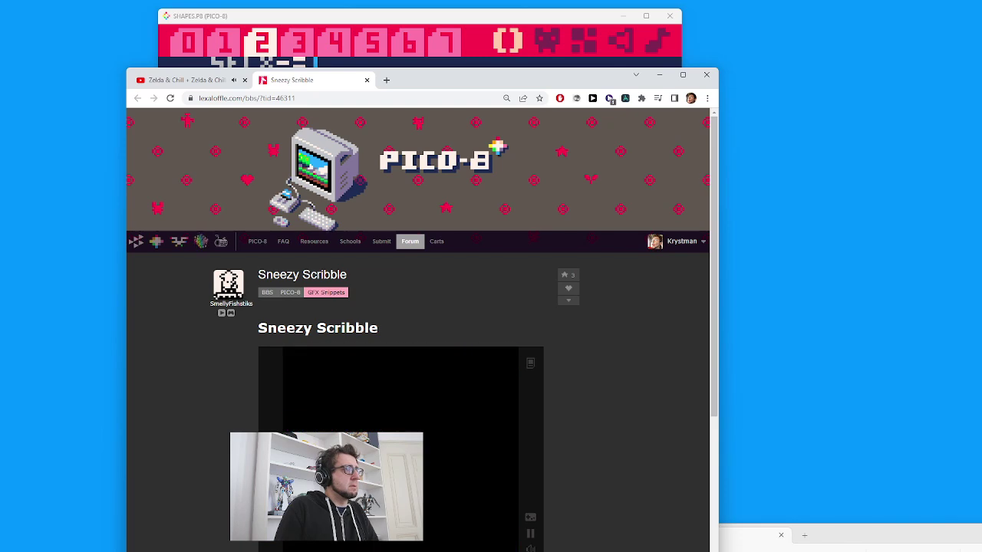
pyautogui.moveTo(463, 88); pyautogui.dragTo(601, 55)
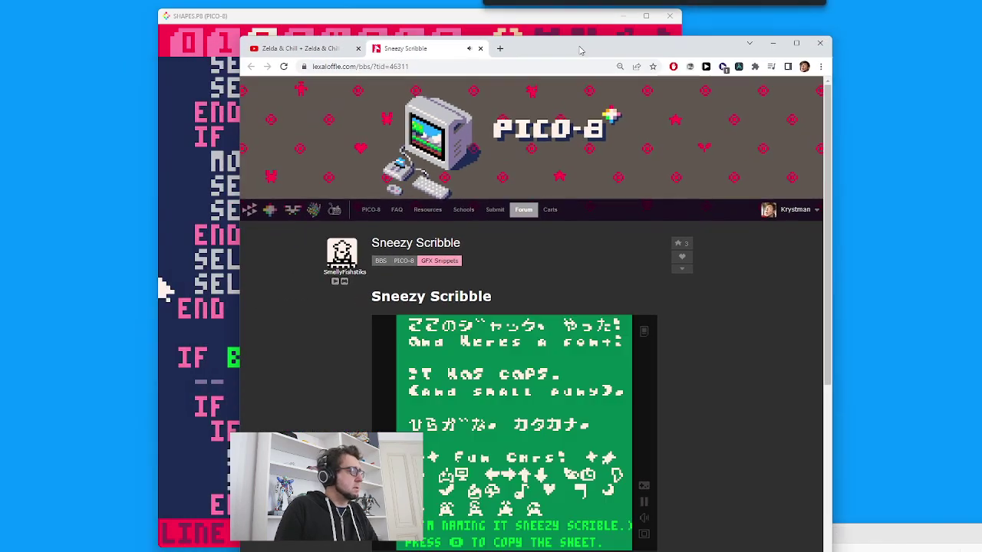